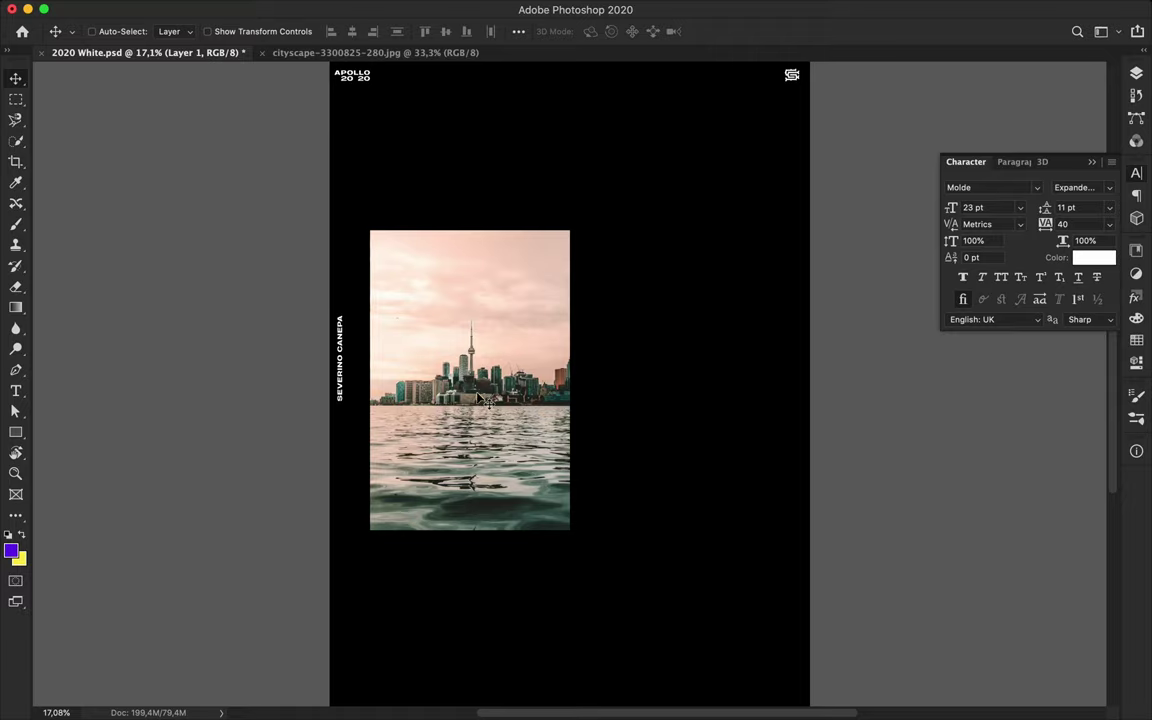
Enlarge the city photo to 120% with Free Transform.
key("ctrl+t")
double_click(305, 31)
type("120")
key("Return")
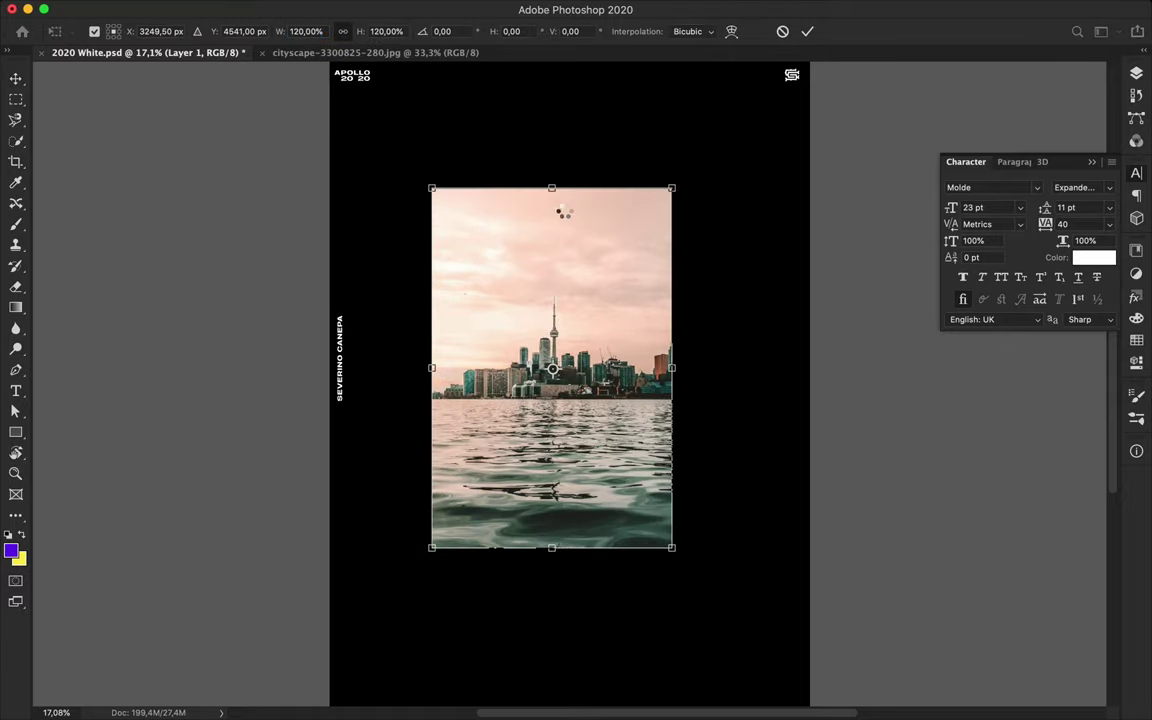
key("Return")
Add a New Guide Layout grid over the poster and lock the guides.
left_click(442, 8)
left_click(490, 480)
left_click(884, 94)
left_click(444, 8)
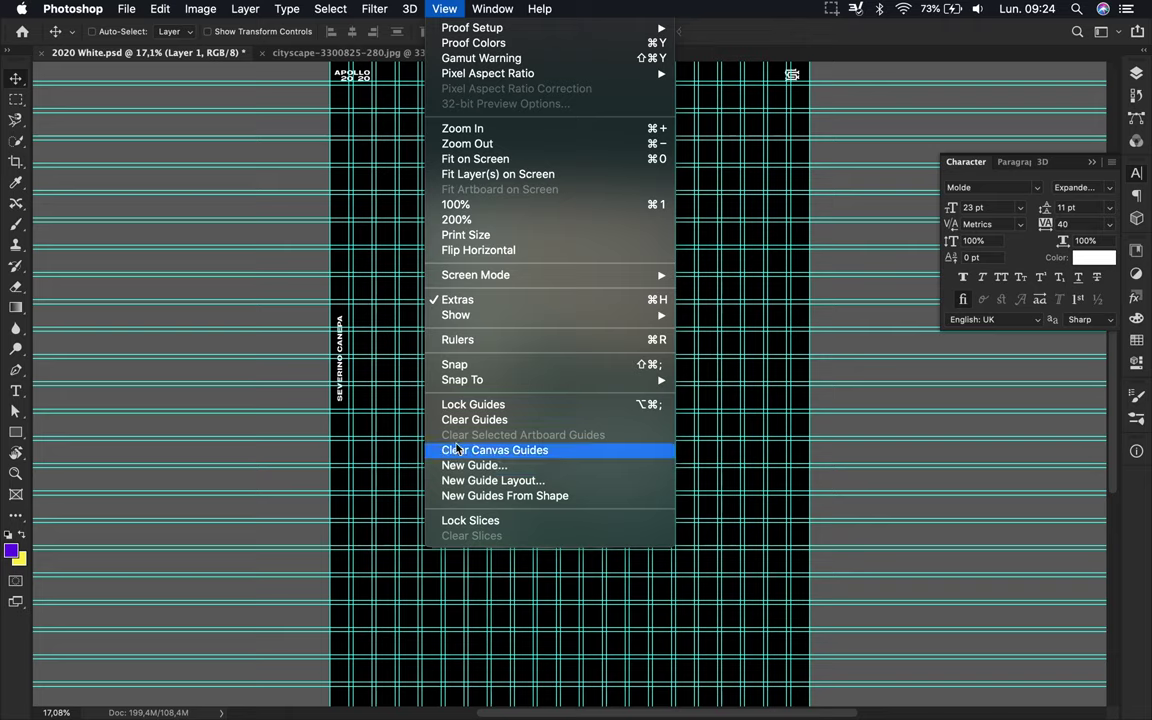
left_click(458, 404)
Centre the city photo on the guide grid, nudging it slightly right.
left_click_drag(555, 329, 545, 331)
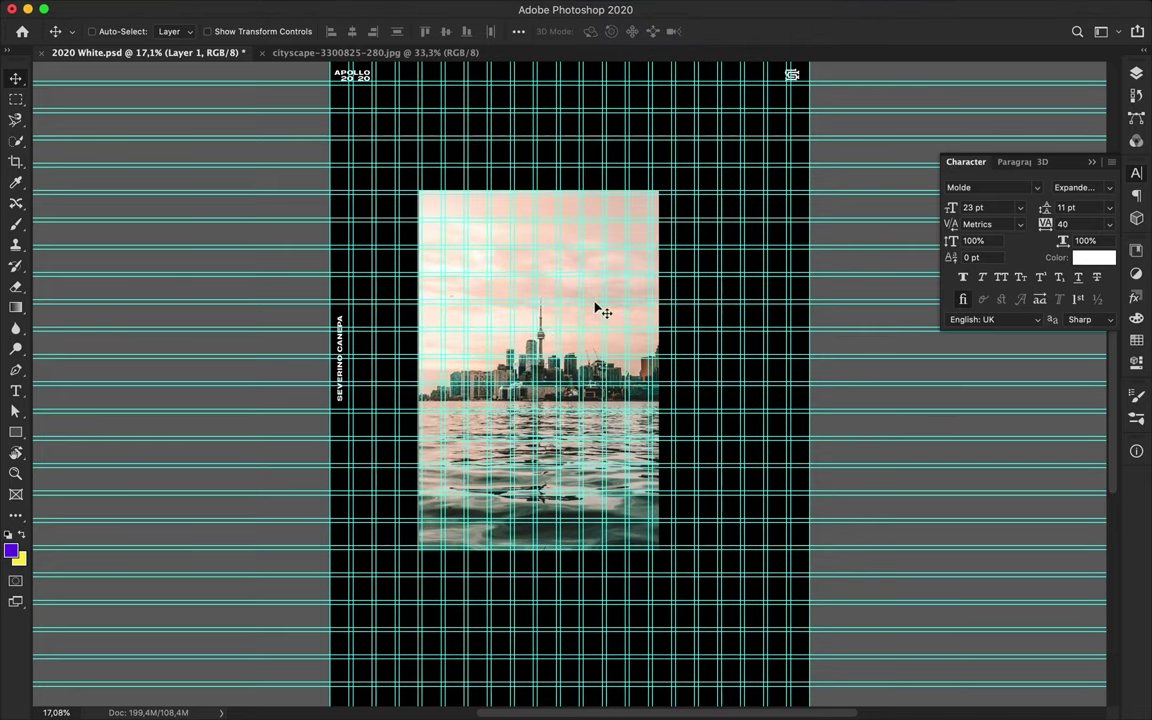
left_click_drag(591, 297, 542, 399)
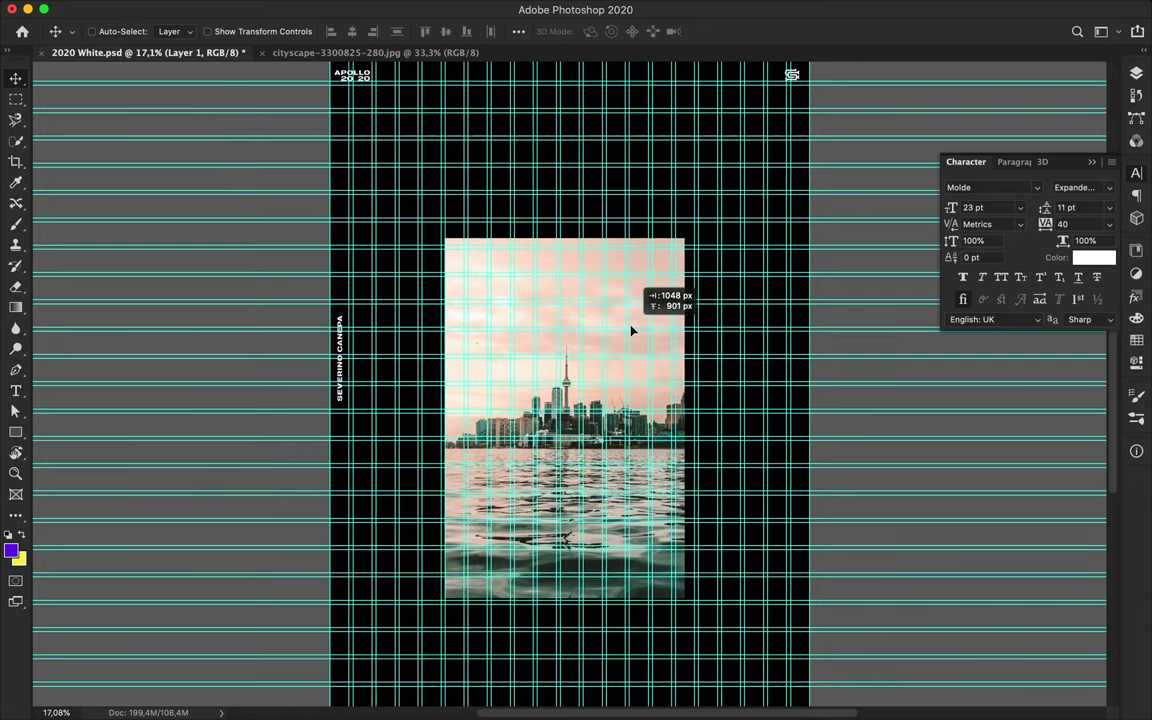
left_click_drag(542, 403, 612, 343)
left_click(518, 32)
key("shift+Right")
key("shift+Right")
key("shift+Right")
left_click(518, 212)
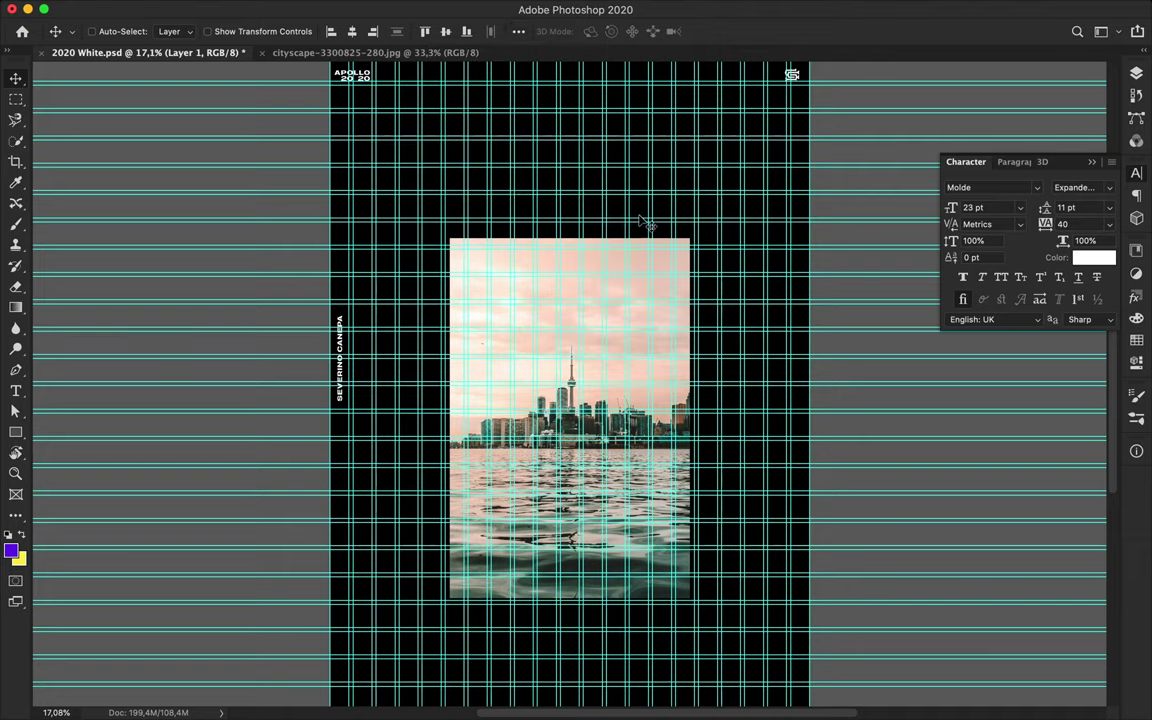
Hide the guides and place a new text layer left of the photo.
key("ctrl+semicolon")
scroll(545, 360, "up", 3)
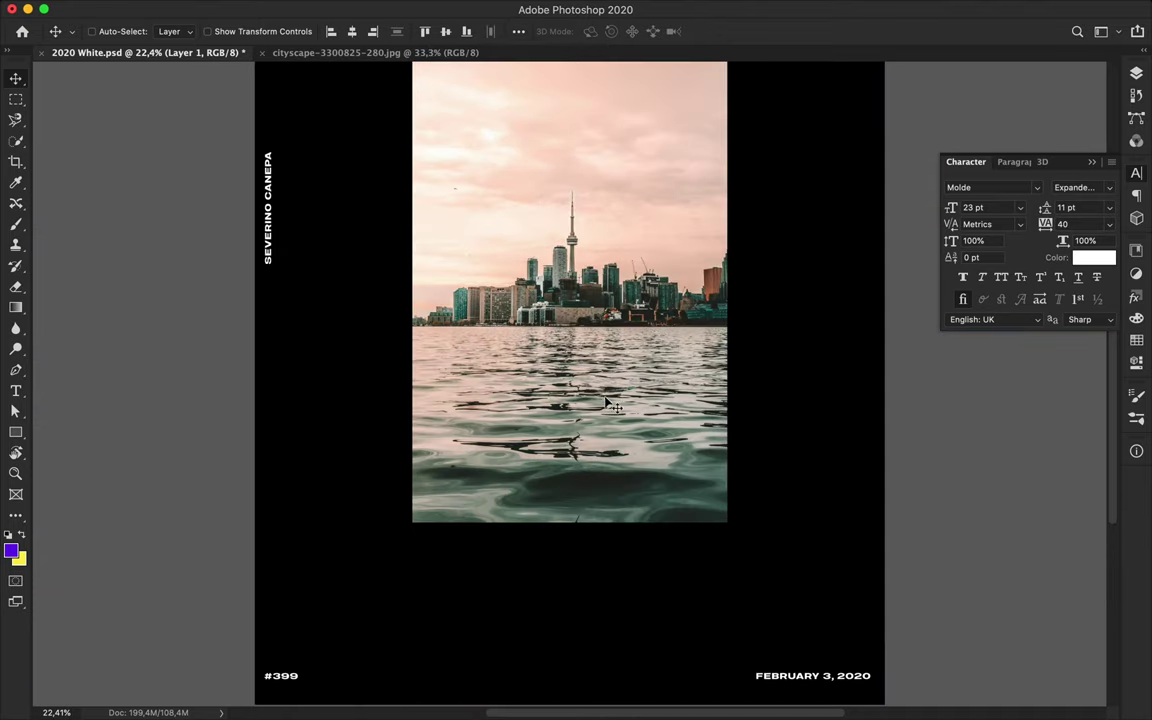
scroll(612, 321, "up", 2)
scroll(612, 321, "up", 2)
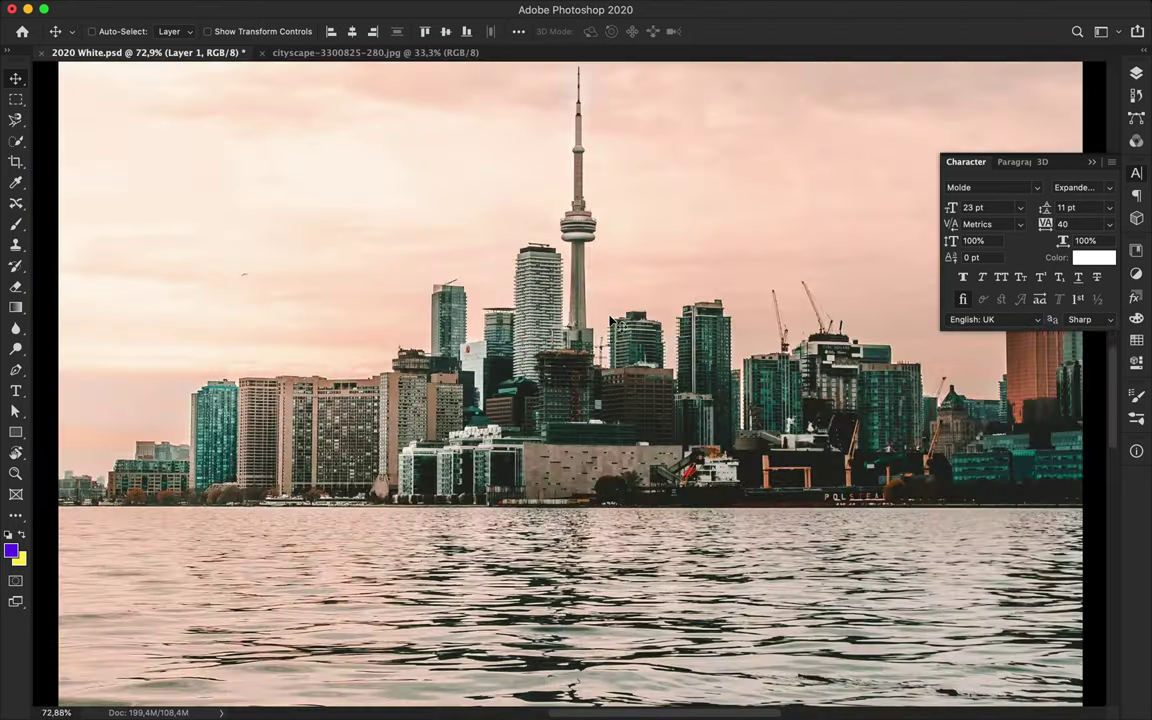
scroll(612, 322, "down", 1)
scroll(612, 321, "down", 2)
key("t")
left_click(330, 292)
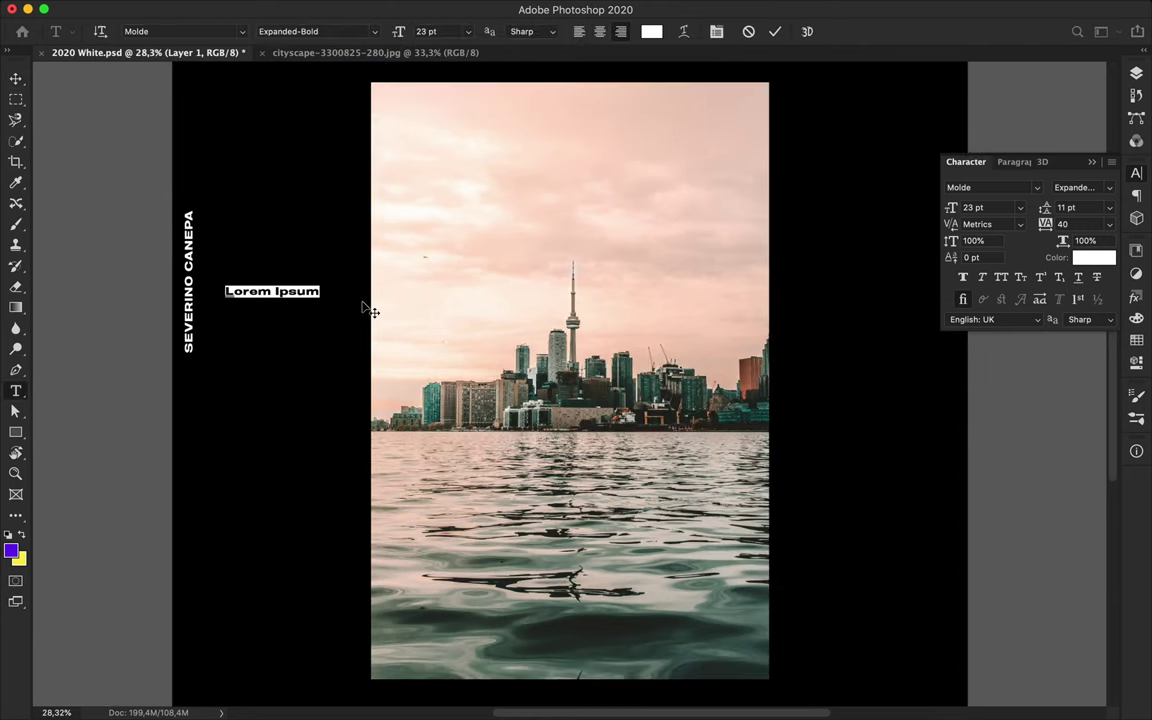
type("PHOTOGRAPH")
Set the PHOTOGRAPH title to 113 pt and move it down onto the water.
left_click_drag(298, 291, 537, 266)
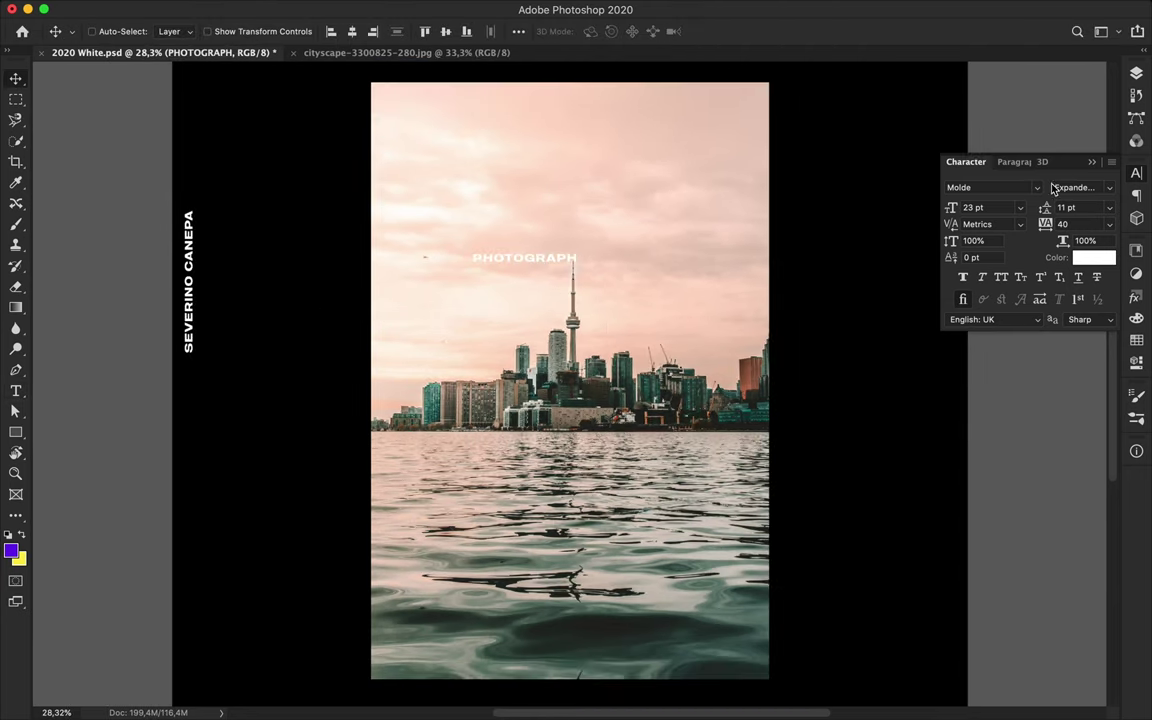
double_click(1004, 208)
type("113")
key("Return")
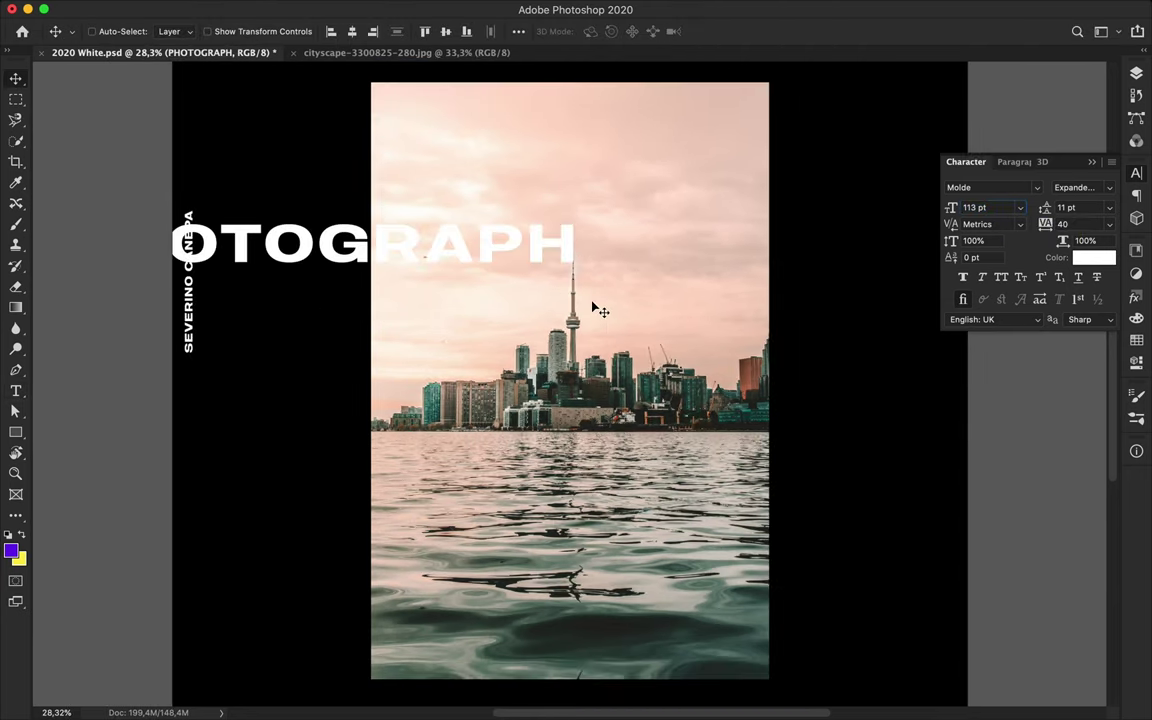
left_click_drag(597, 309, 677, 583)
Apply the Troia R Light font to the PHOTOGRAPH title.
left_click(1038, 188)
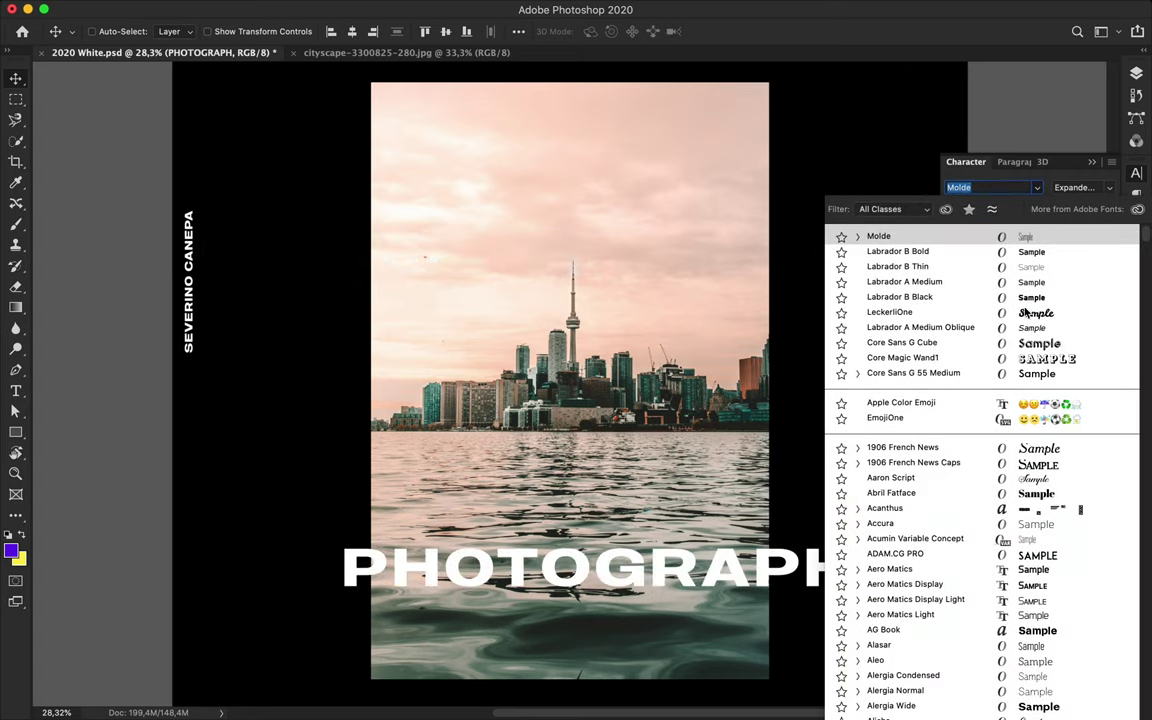
scroll(980, 530, "down", 10)
scroll(990, 535, "down", 10)
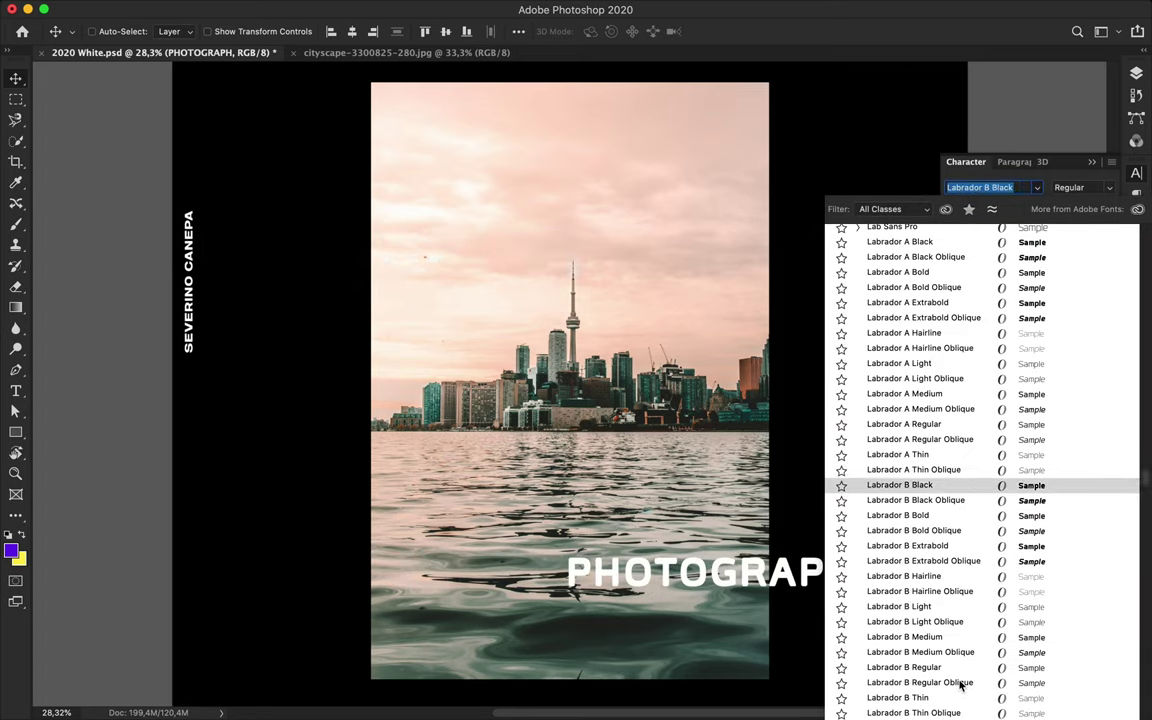
scroll(960, 650, "down", 15)
scroll(950, 540, "down", 5)
scroll(946, 560, "down", 10)
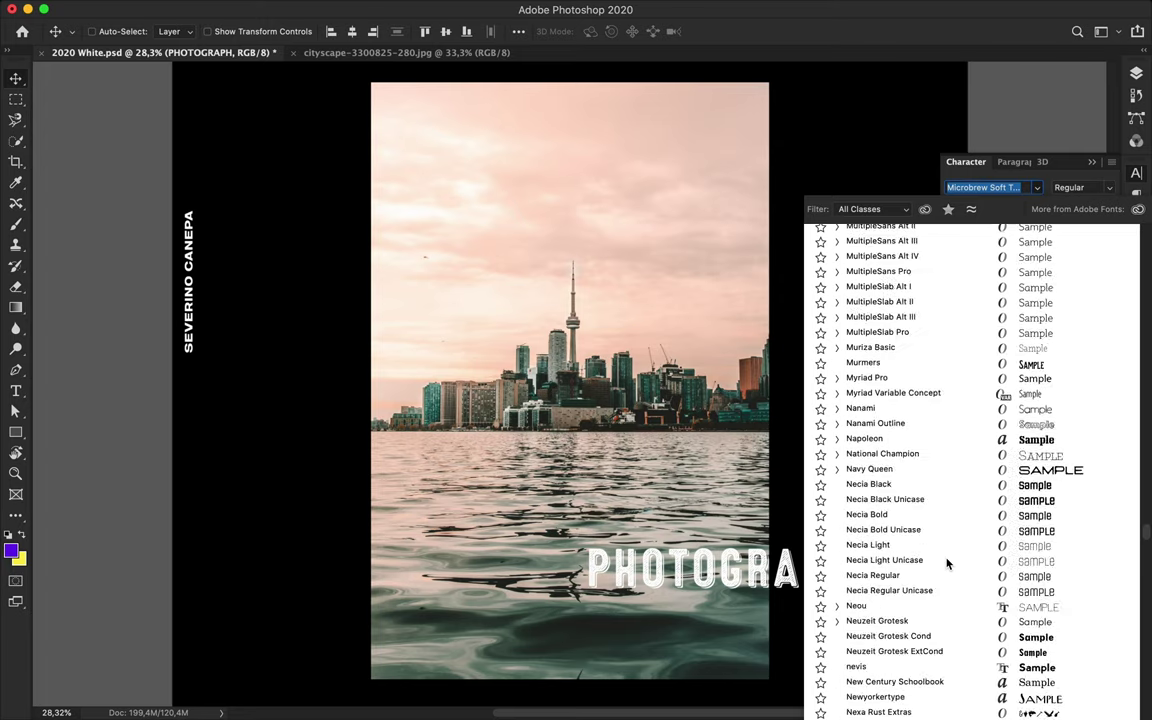
scroll(940, 550, "down", 15)
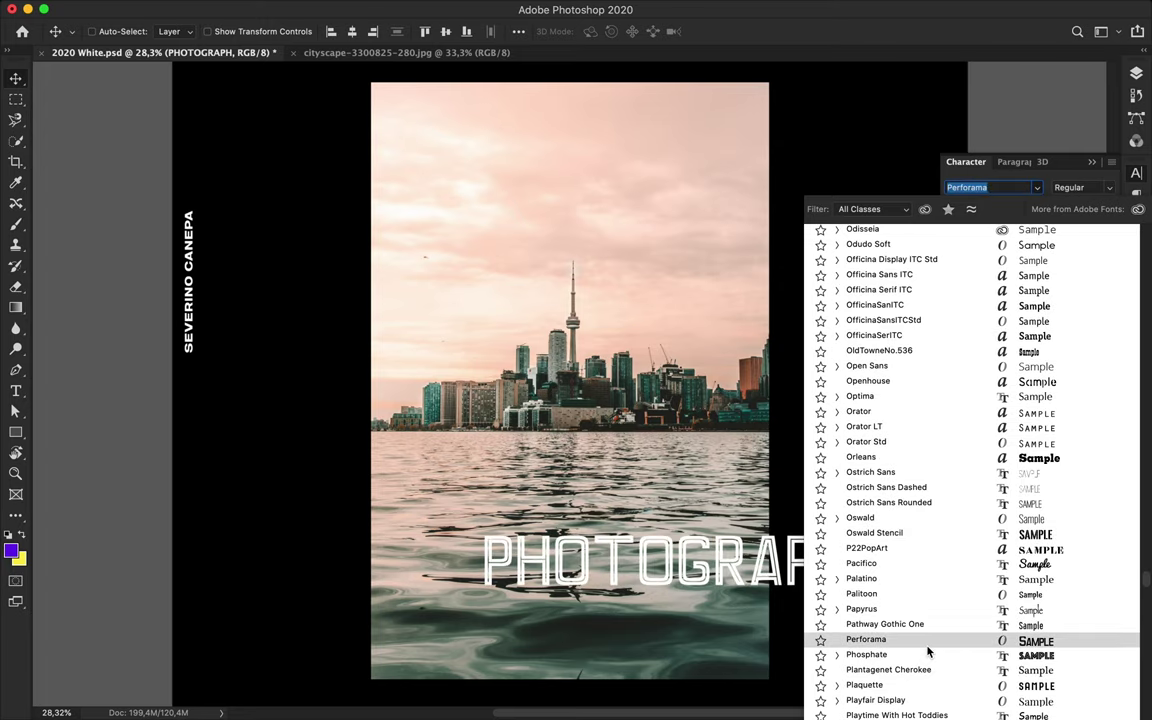
scroll(928, 655, "down", 5)
scroll(926, 640, "down", 10)
scroll(926, 632, "down", 10)
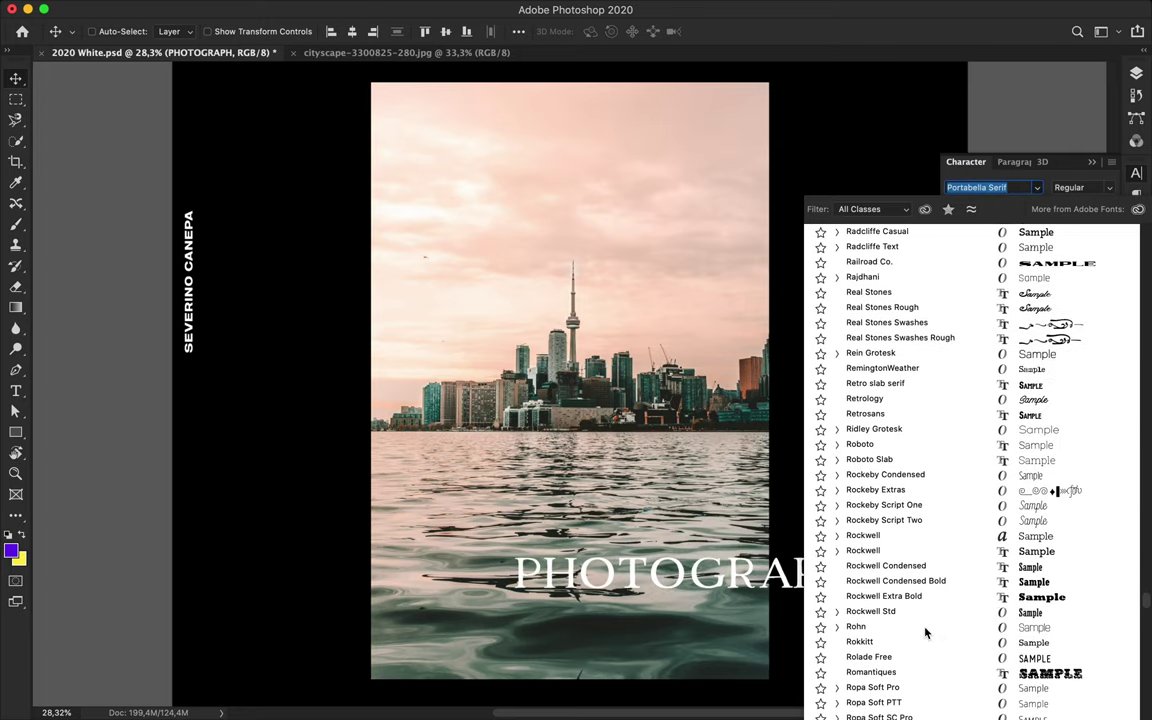
scroll(924, 658, "down", 10)
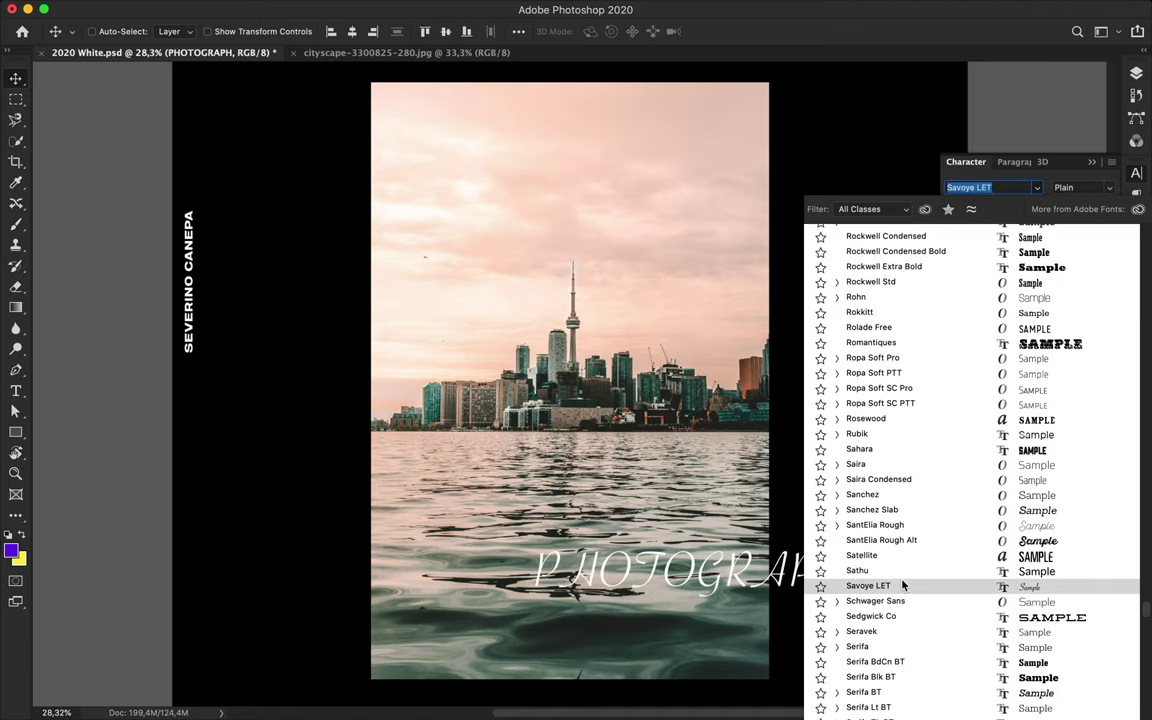
scroll(905, 590, "down", 10)
scroll(900, 560, "down", 5)
scroll(898, 528, "down", 15)
scroll(898, 530, "down", 10)
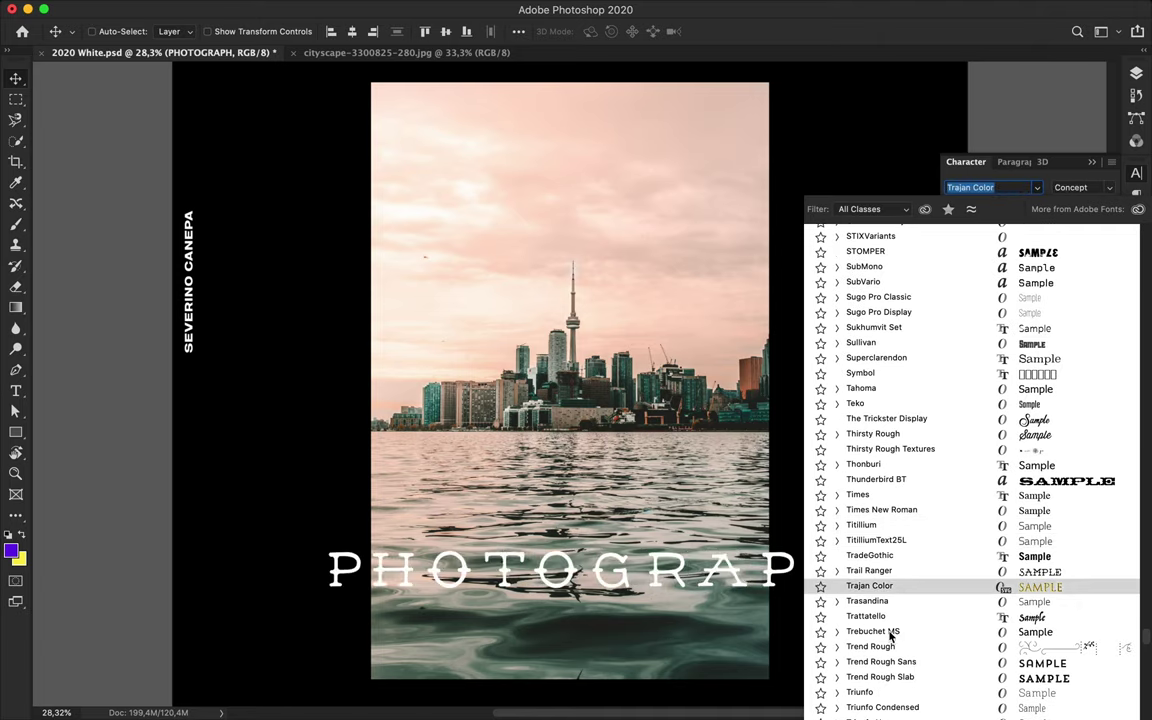
scroll(888, 620, "down", 12)
left_click(886, 665)
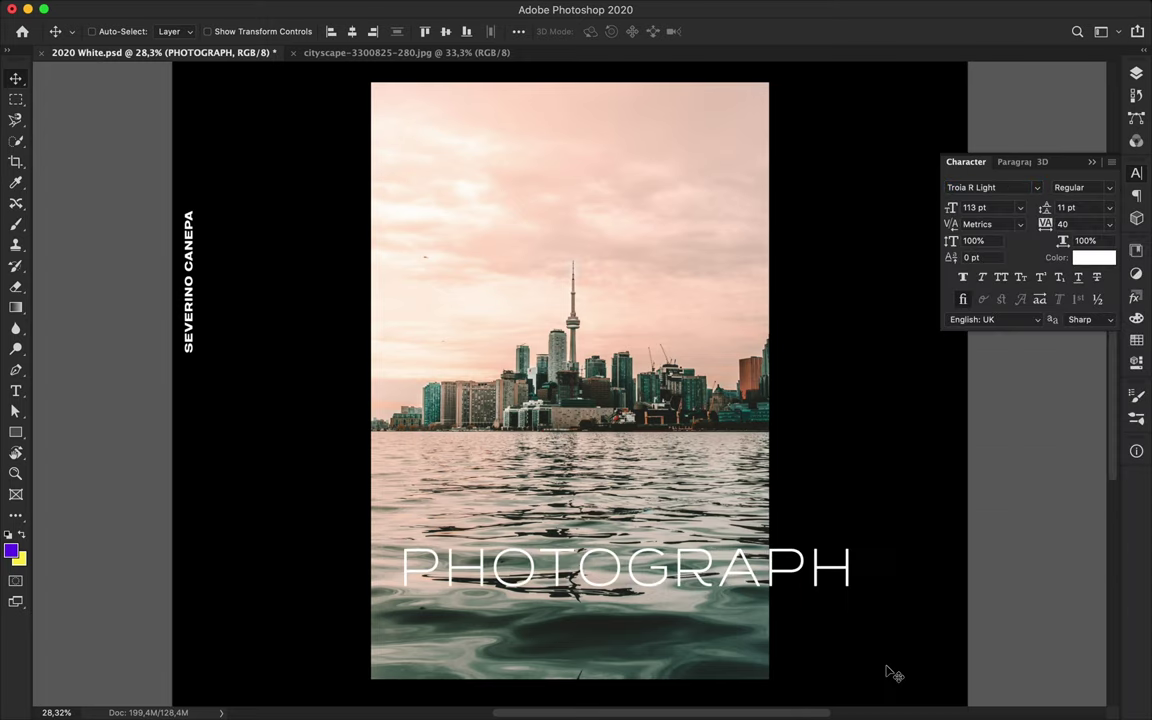
Move the title up onto the skyline and commit the text.
left_click_drag(705, 528, 658, 428)
double_click(660, 434)
key("ctrl+Return")
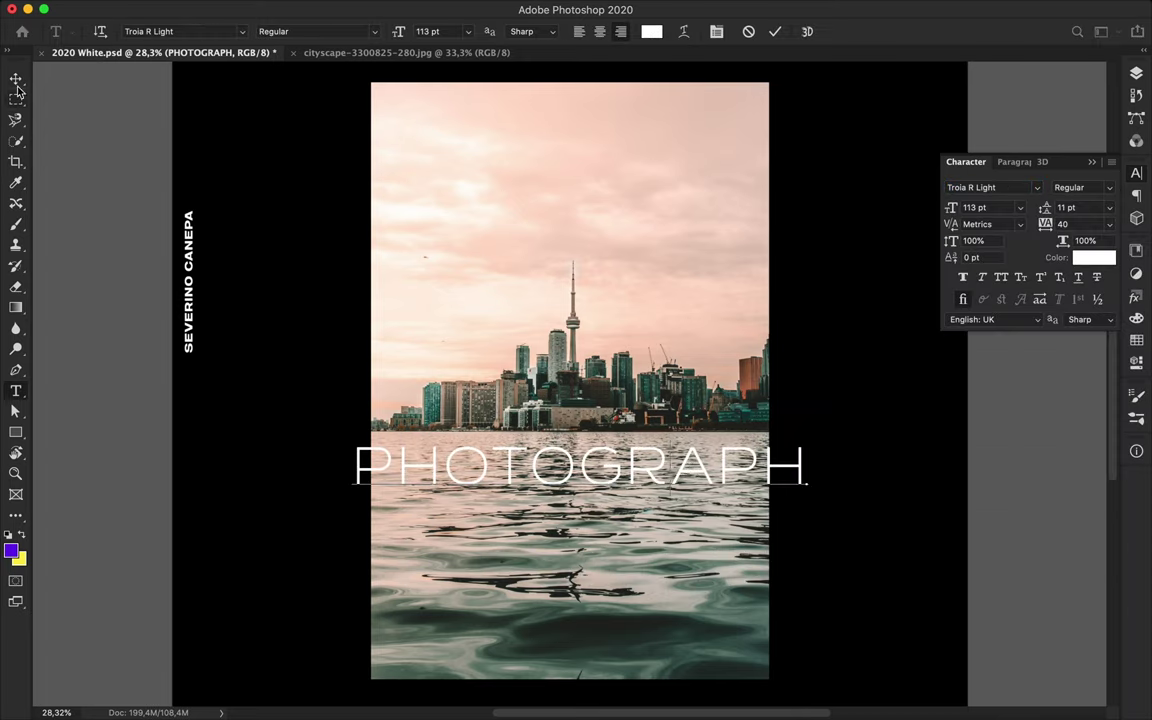
Draw a test gradient rectangle across the poster, then delete it.
key("v")
key("u")
left_click_drag(307, 282, 898, 519)
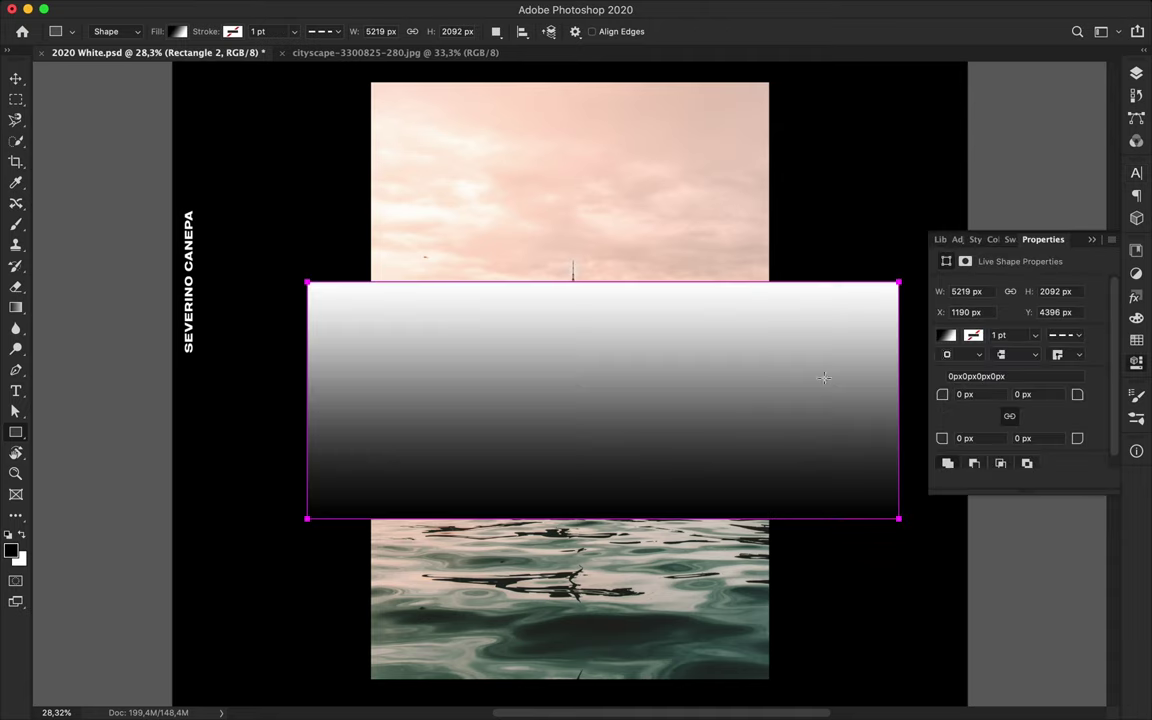
key("v")
left_click(1136, 76)
left_click(950, 106)
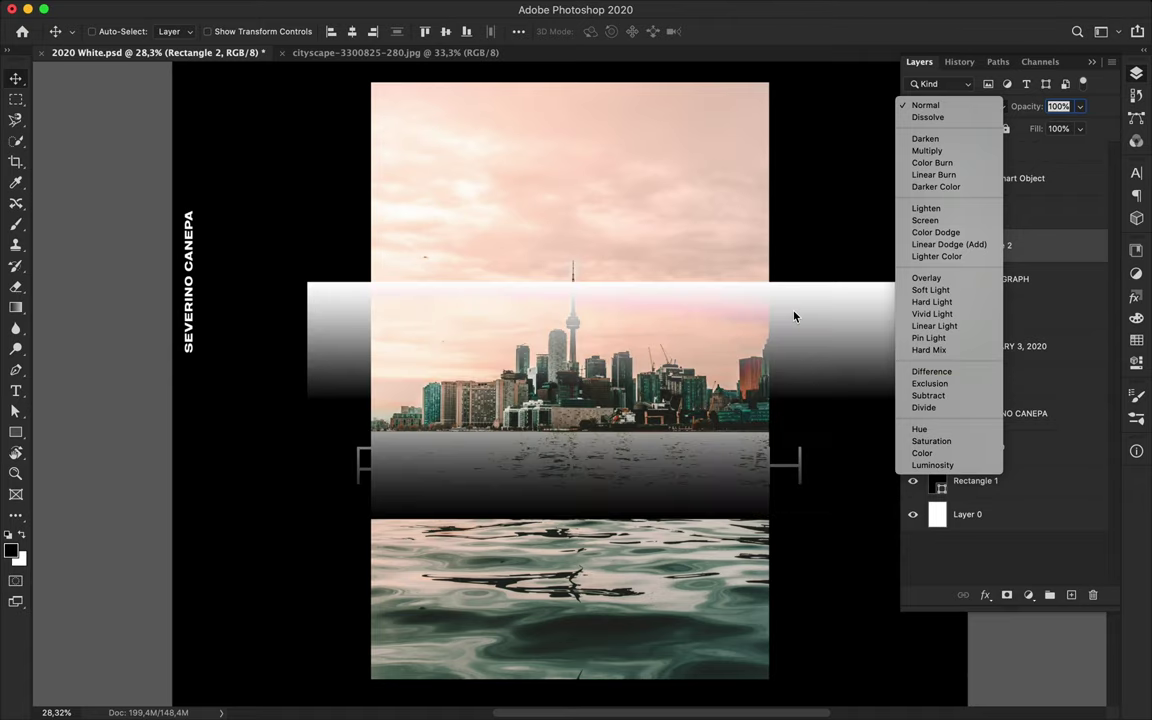
left_click(797, 318)
key("Delete")
Move PHOTOGRAPH and Layer 1 out of the collapsed Layout group.
left_click_drag(997, 279, 1005, 434)
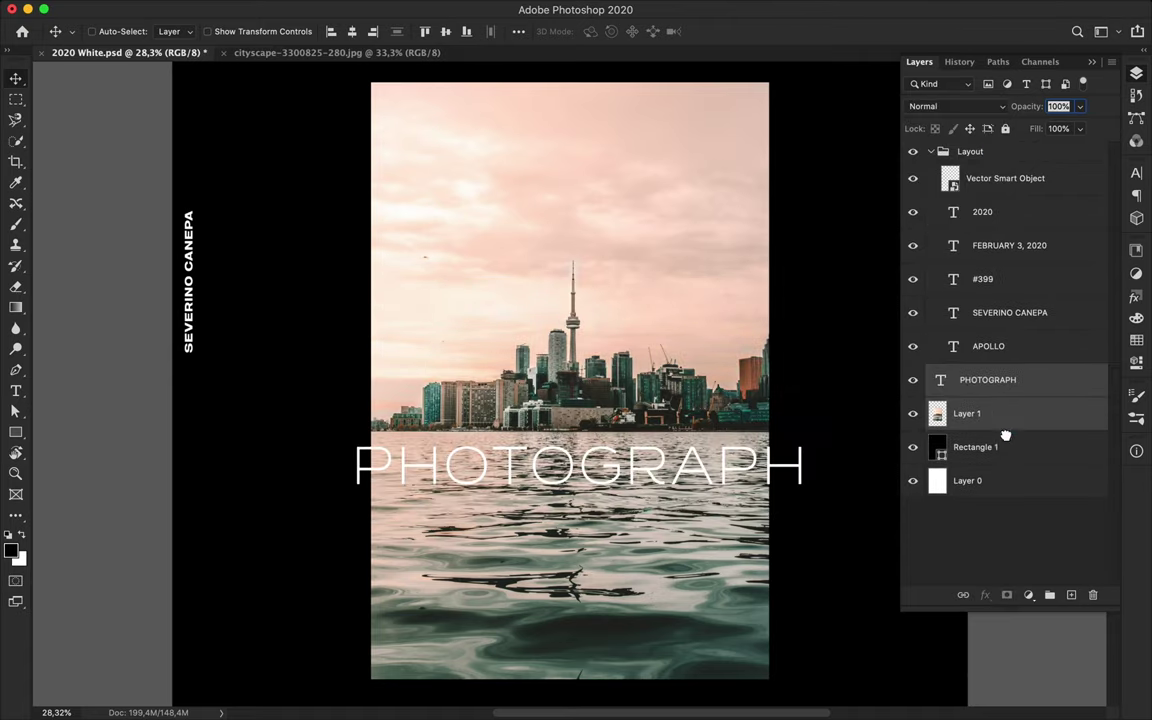
left_click(931, 151)
scroll(558, 462, "down", 2)
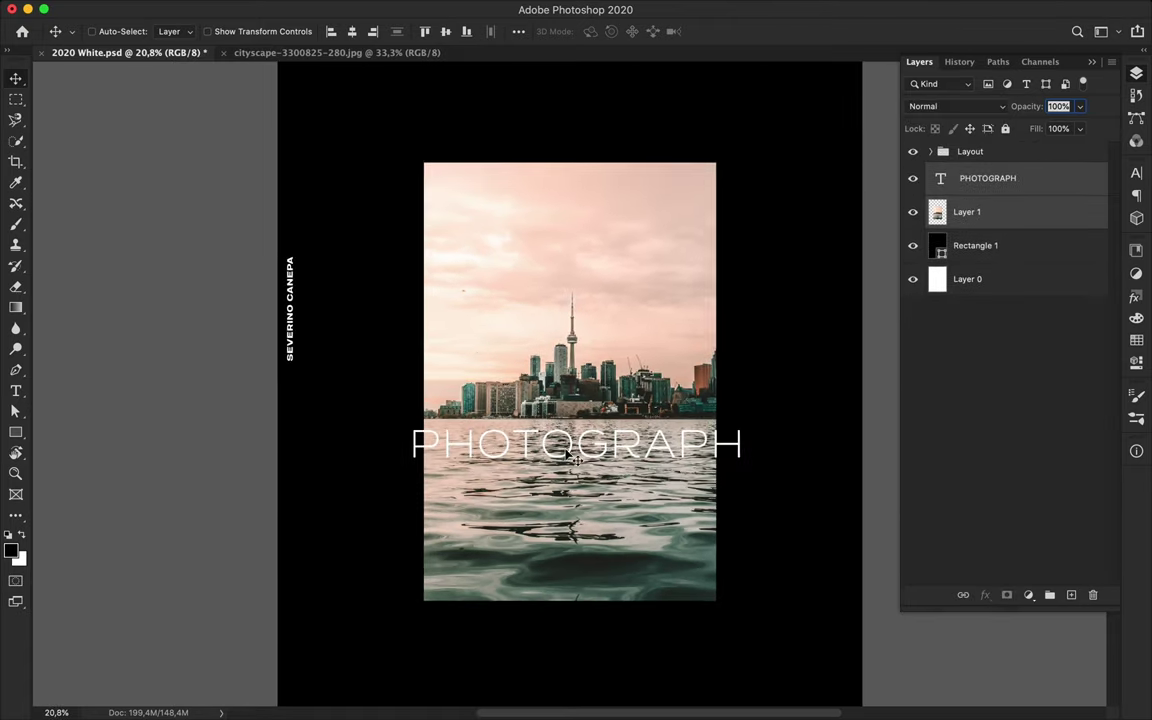
left_click(988, 178)
Set the title to Troia R Regular and raise it onto the skyline.
left_click(1136, 173)
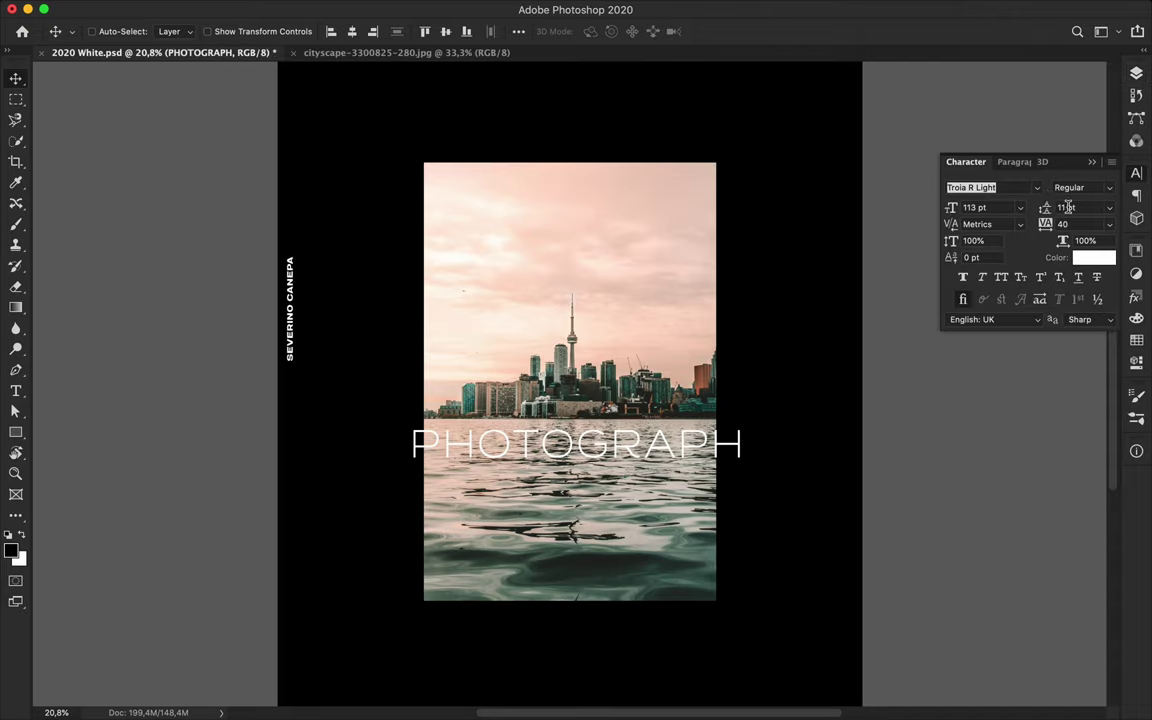
left_click(975, 187)
type("Troia R")
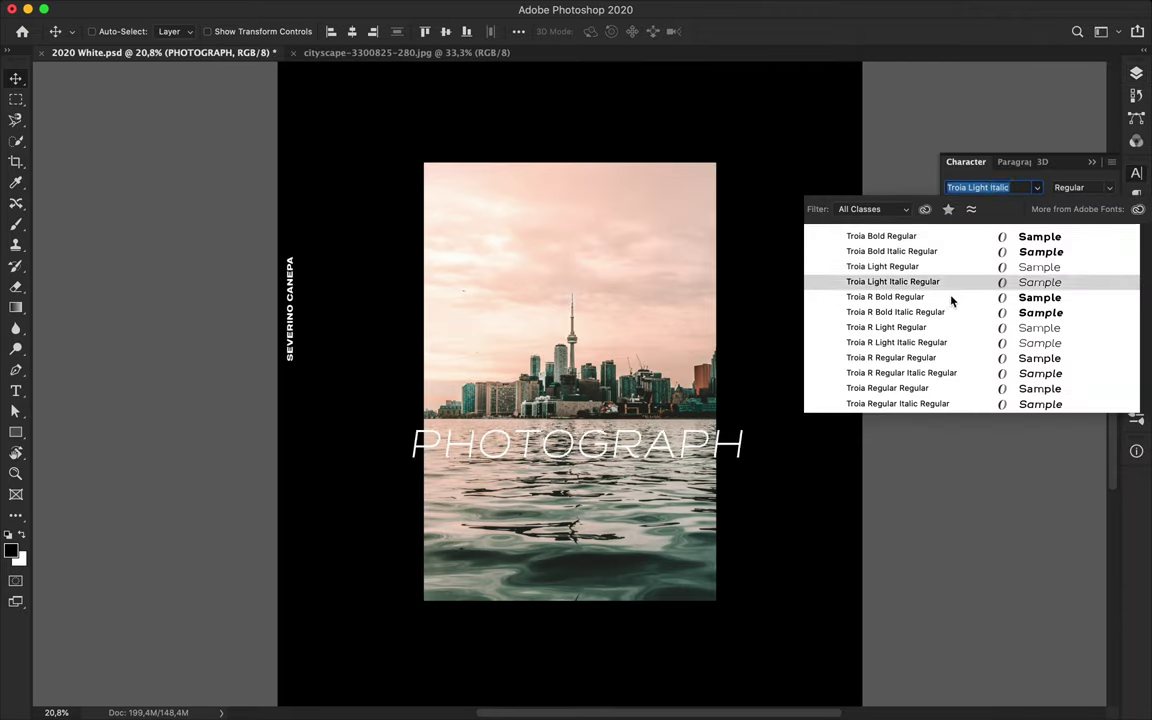
left_click(937, 358)
left_click_drag(718, 458, 720, 420)
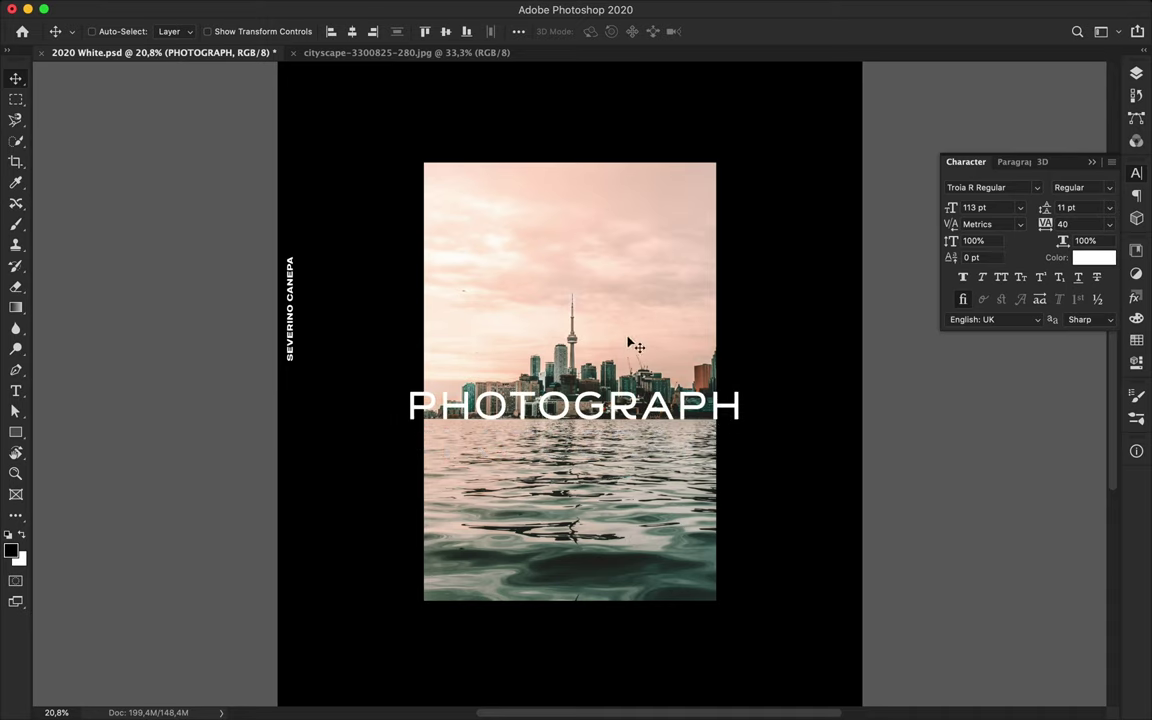
key("m")
left_click(626, 209, "ctrl")
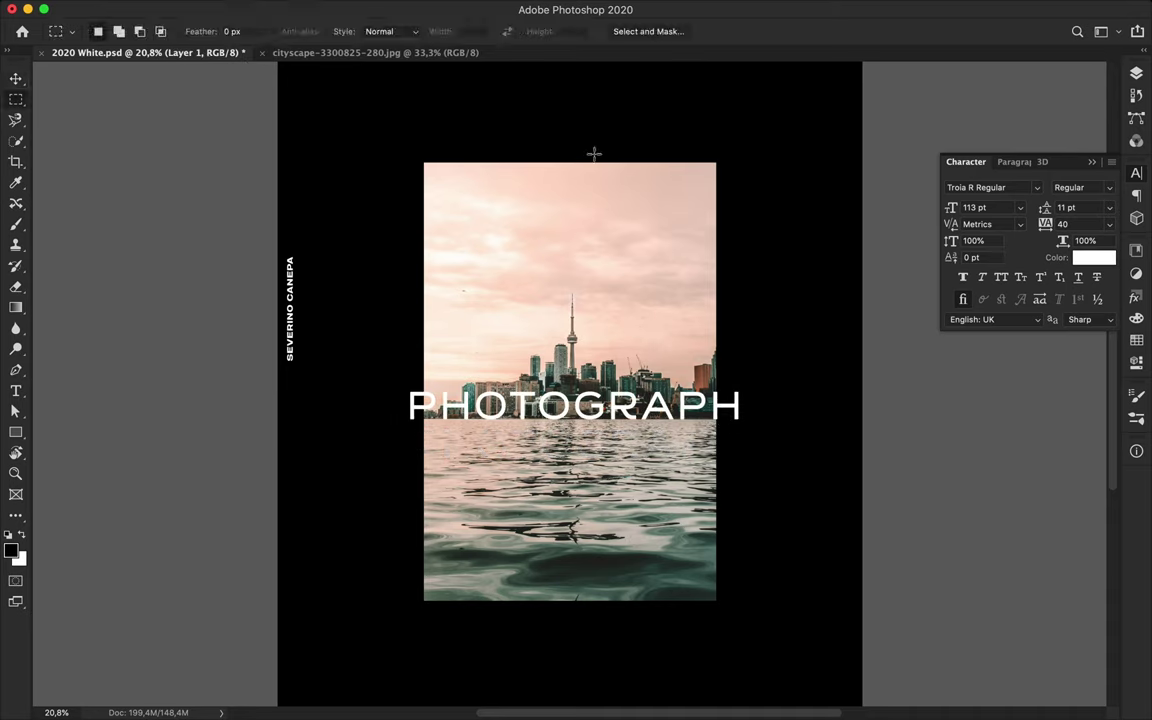
Clear the selection and show the guide grid again.
left_click_drag(595, 701, 596, 664)
key("ctrl+d")
key("ctrl+semicolon")
key("v")
key("m")
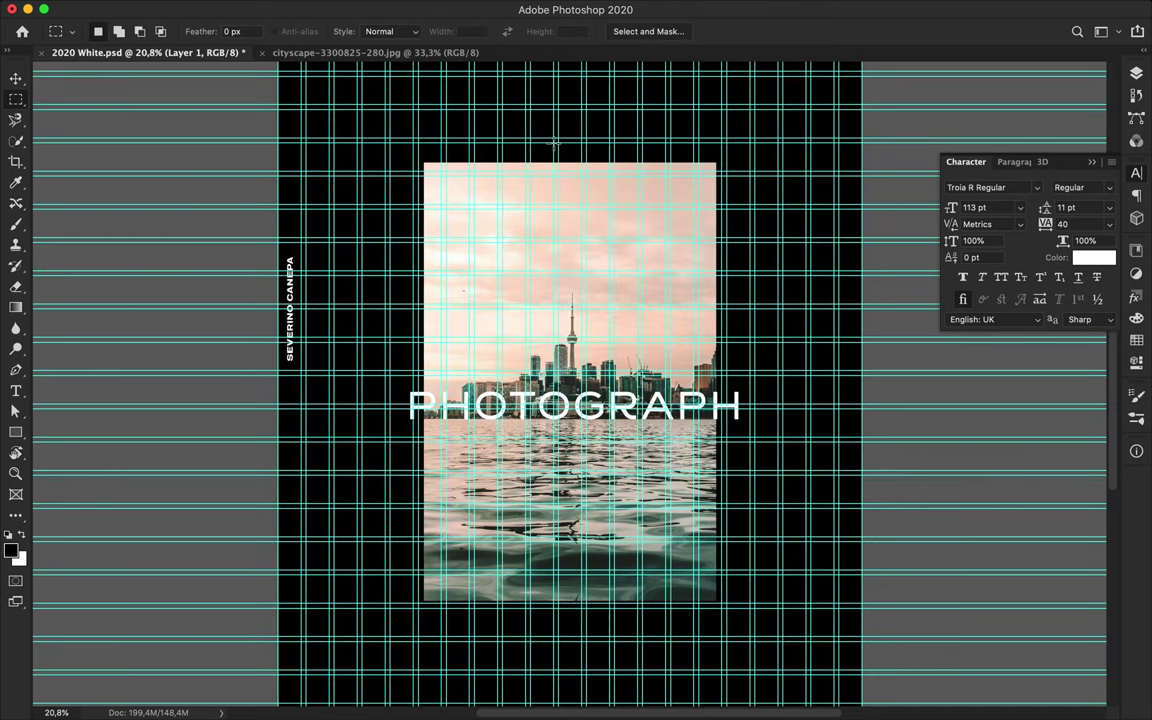
Copy a narrow vertical strip through the tower onto Layer 2.
left_click_drag(555, 142, 586, 634)
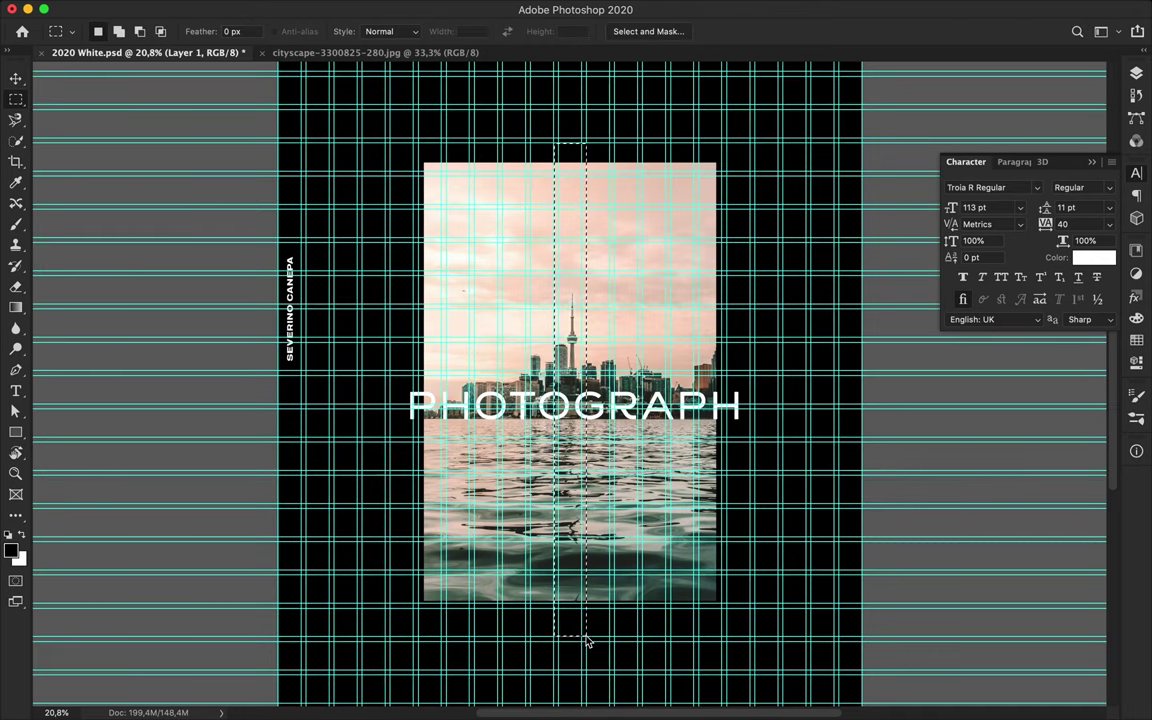
key("ctrl+j")
key("v")
left_click_drag(578, 358, 578, 300)
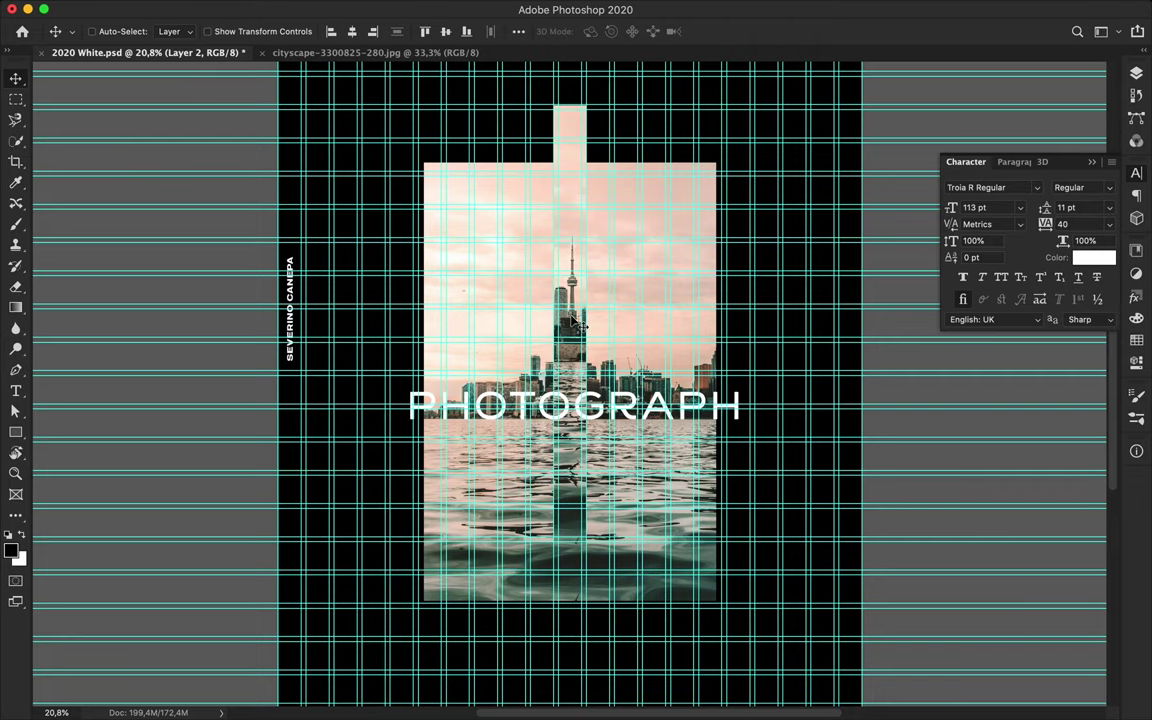
Slide the Layer 2 strip down about 918 px.
scroll(590, 296, "down", 2)
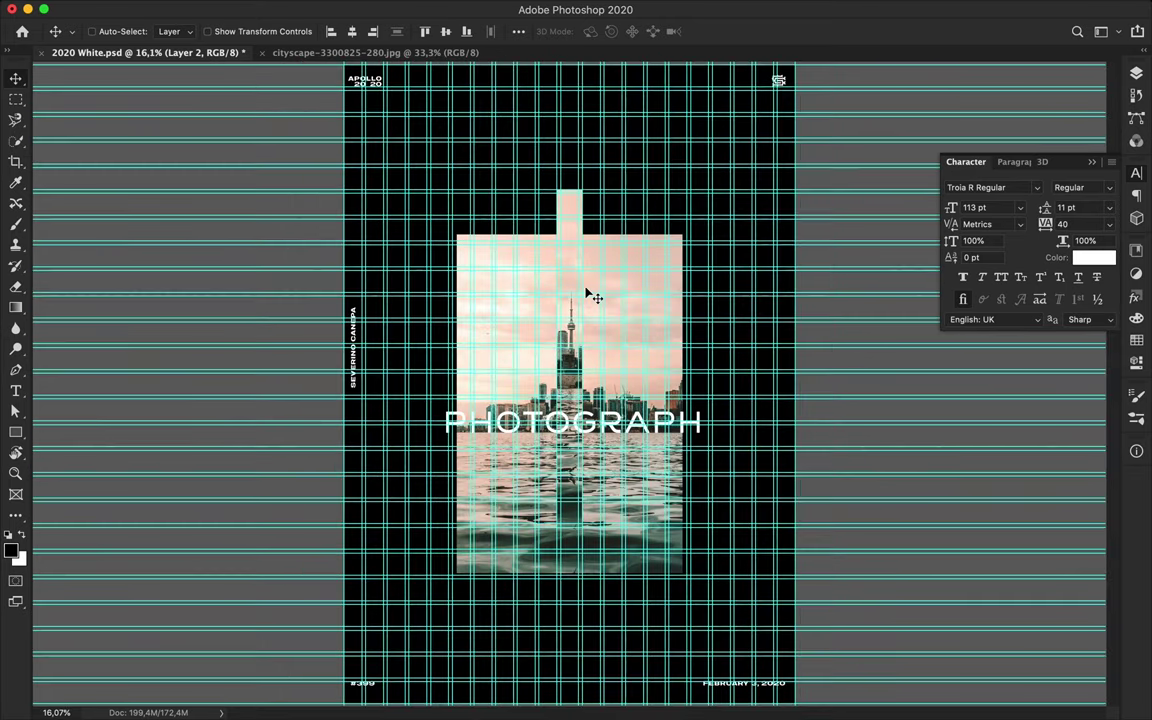
scroll(590, 291, "up", 3)
scroll(590, 291, "up", 3)
left_click_drag(571, 100, 573, 386)
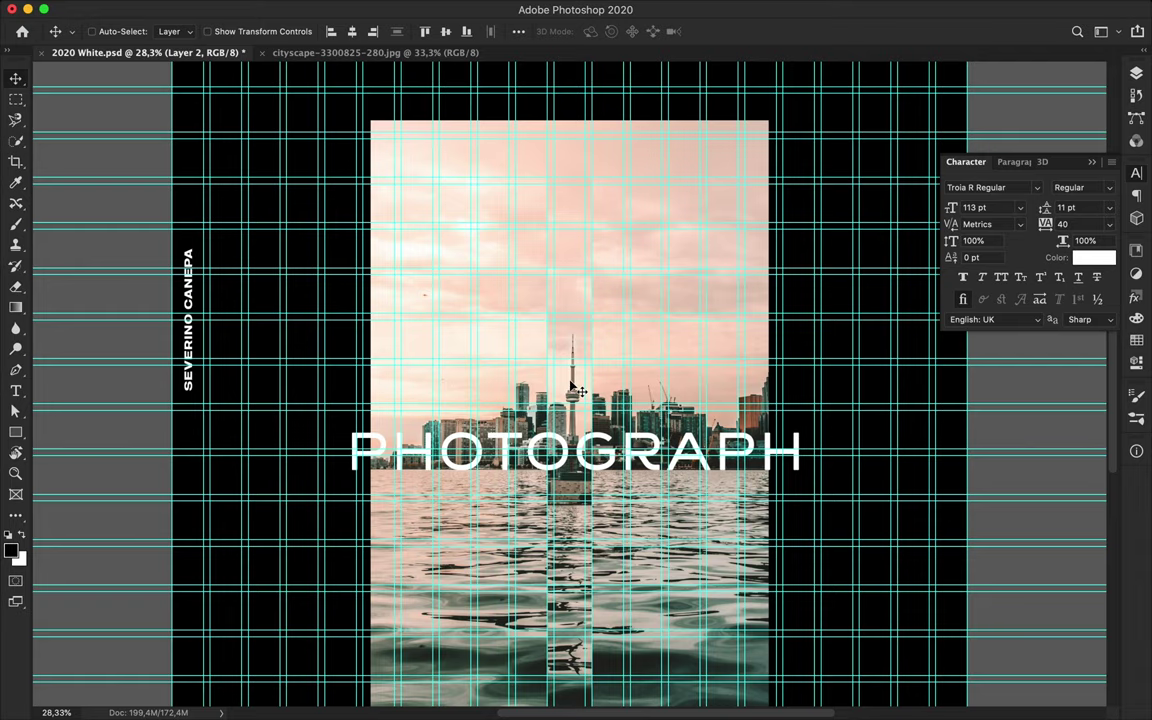
Copy a vertical photo strip onto Layer 3 and shift it down slightly.
key("m")
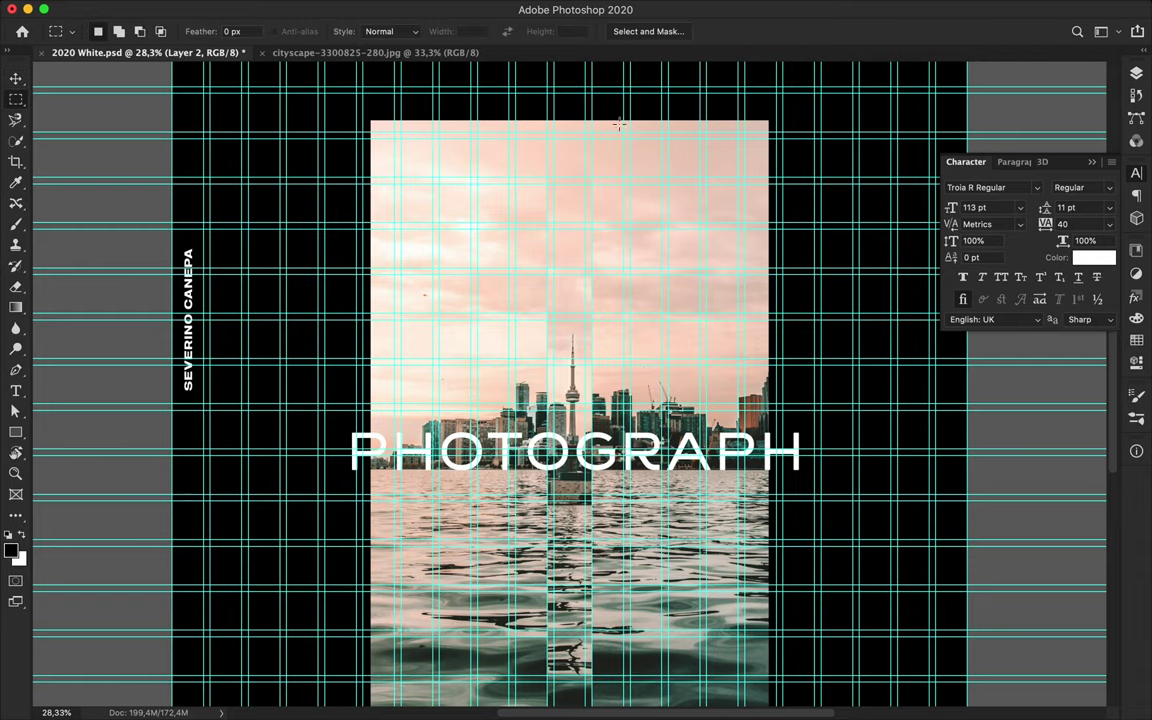
left_click_drag(592, 102, 631, 652)
key("ctrl+c")
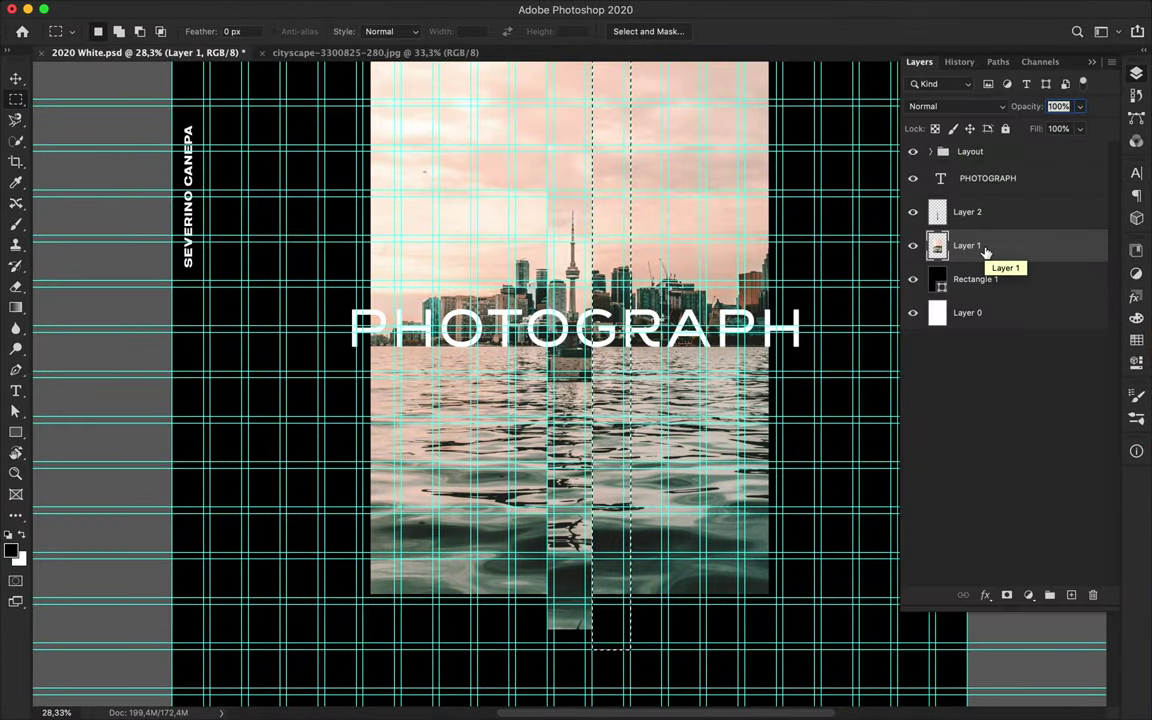
key("ctrl+j")
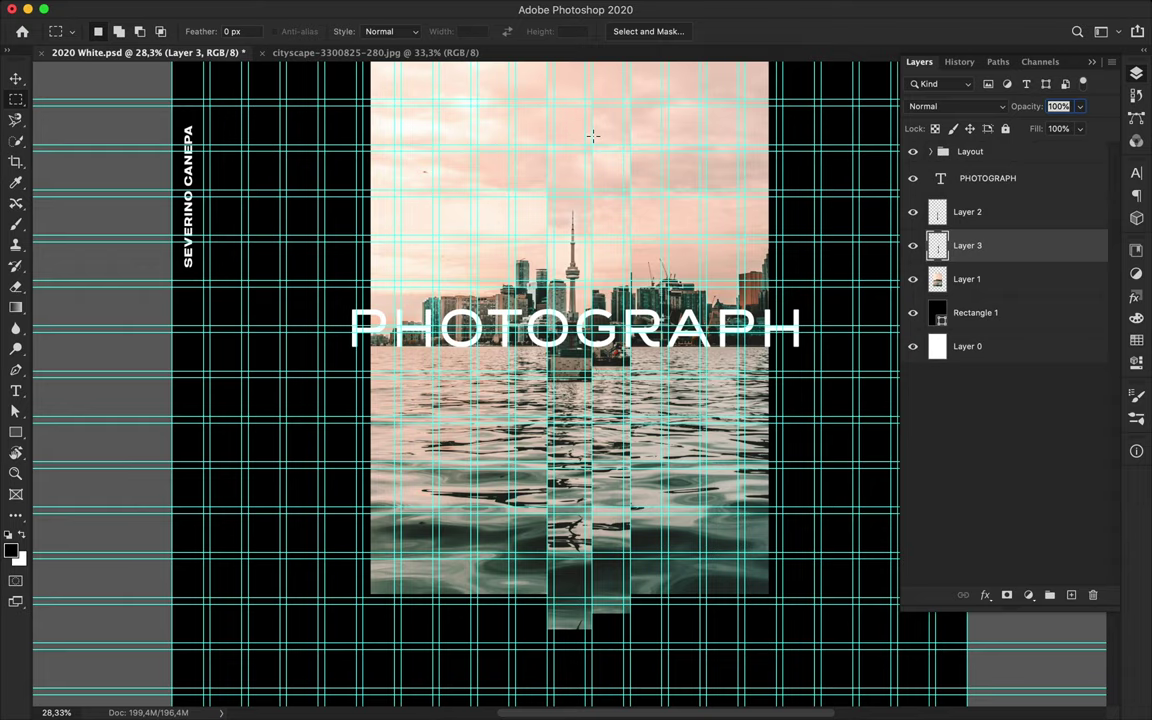
key("v")
left_click_drag(552, 292, 552, 302)
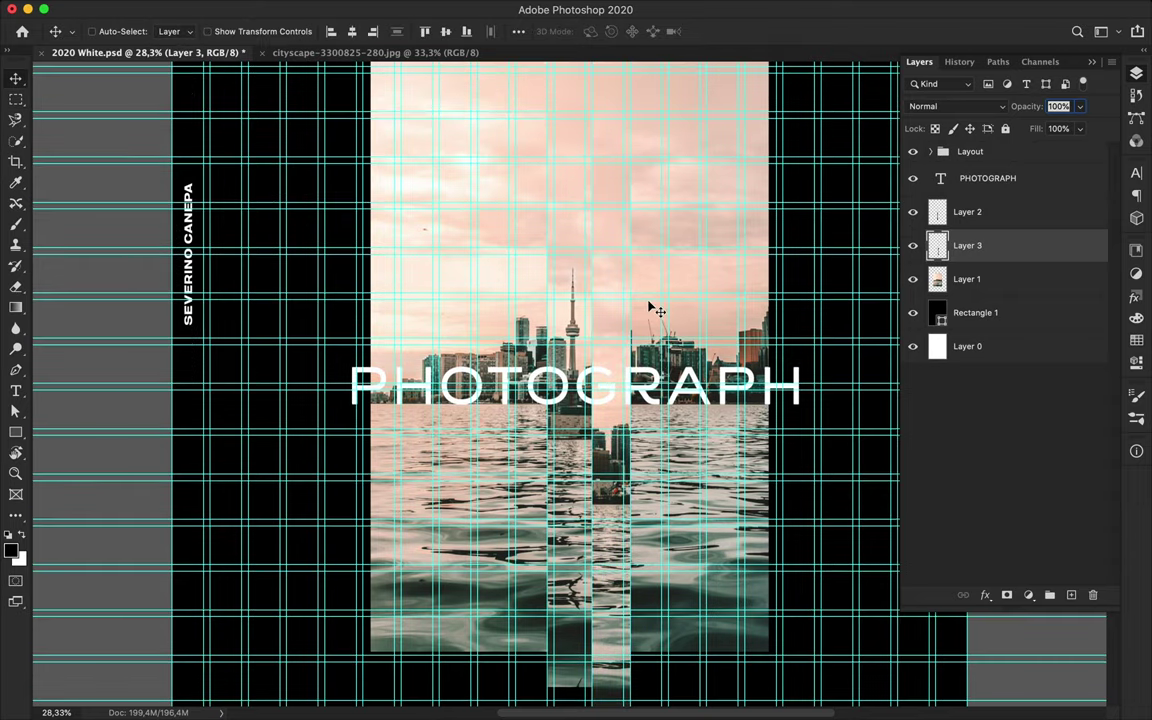
Marquee another tall photo strip and dismiss the copy error alert.
key("m")
scroll(648, 302, "down", 1, "alt")
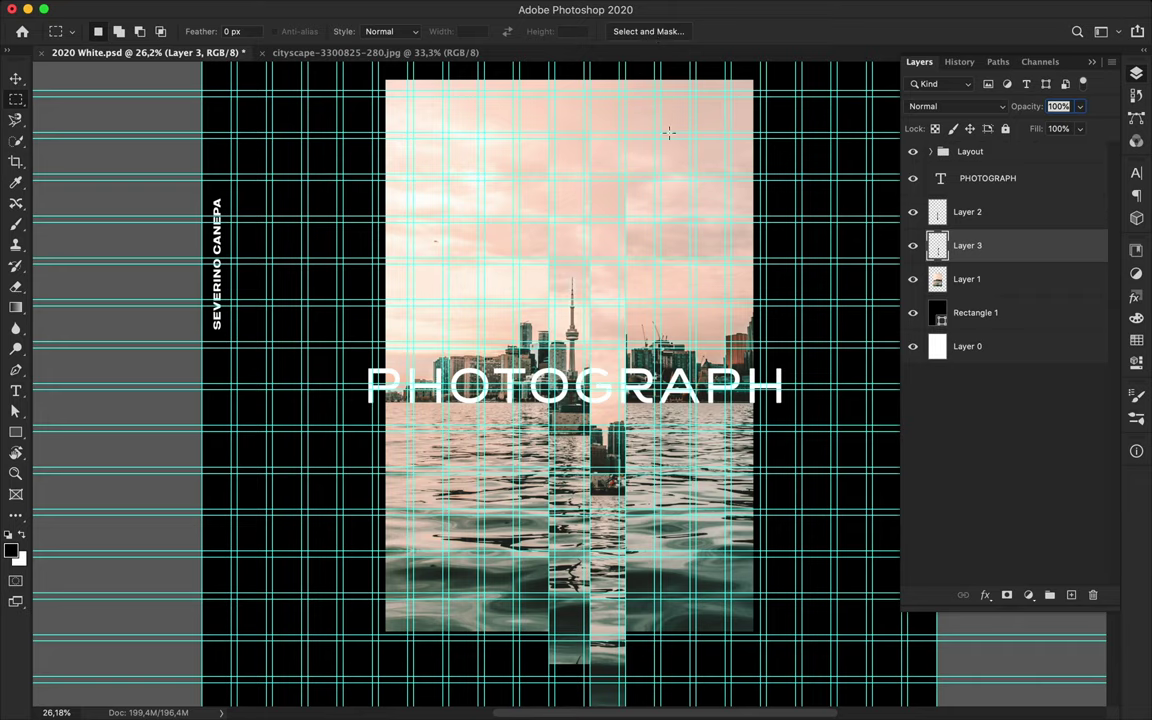
mouse_move(695, 70)
left_mouse_down()
mouse_move(733, 635)
mouse_move(690, 80)
left_mouse_up()
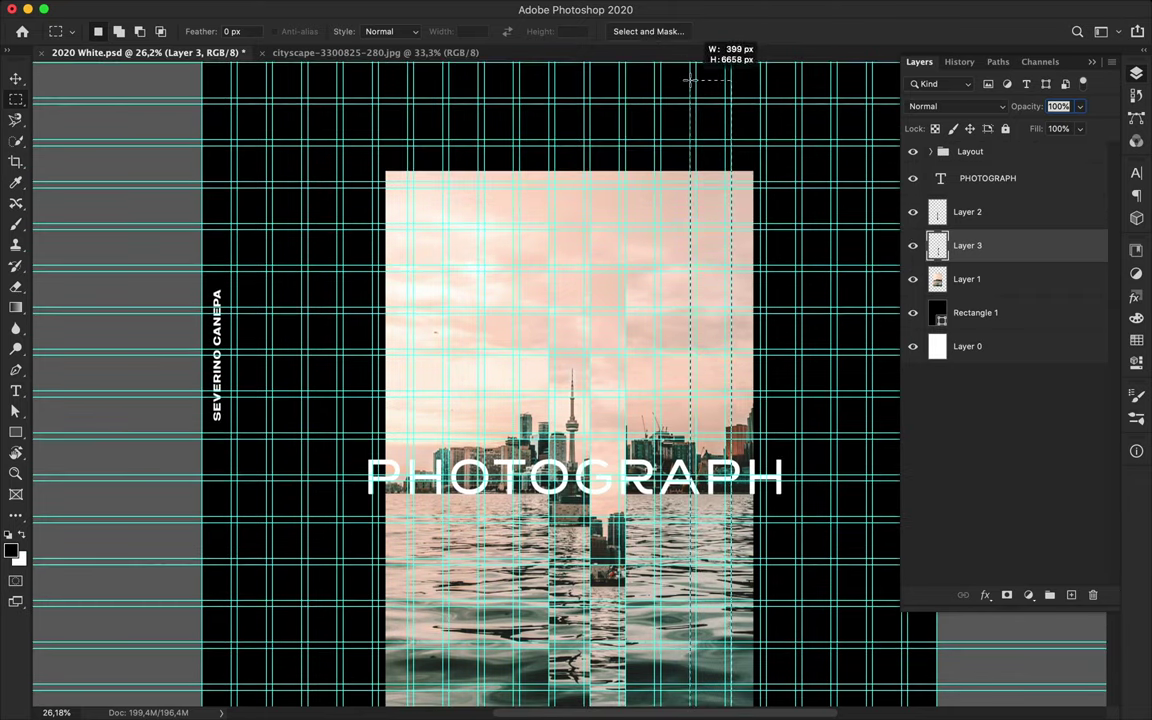
key("ctrl+j")
left_click(689, 246)
Copy the selected strip onto Layer 4 and raise it above the photo.
left_click(966, 279)
key("ctrl+j")
left_click_drag(727, 333, 680, 120)
scroll(704, 185, "down", 2)
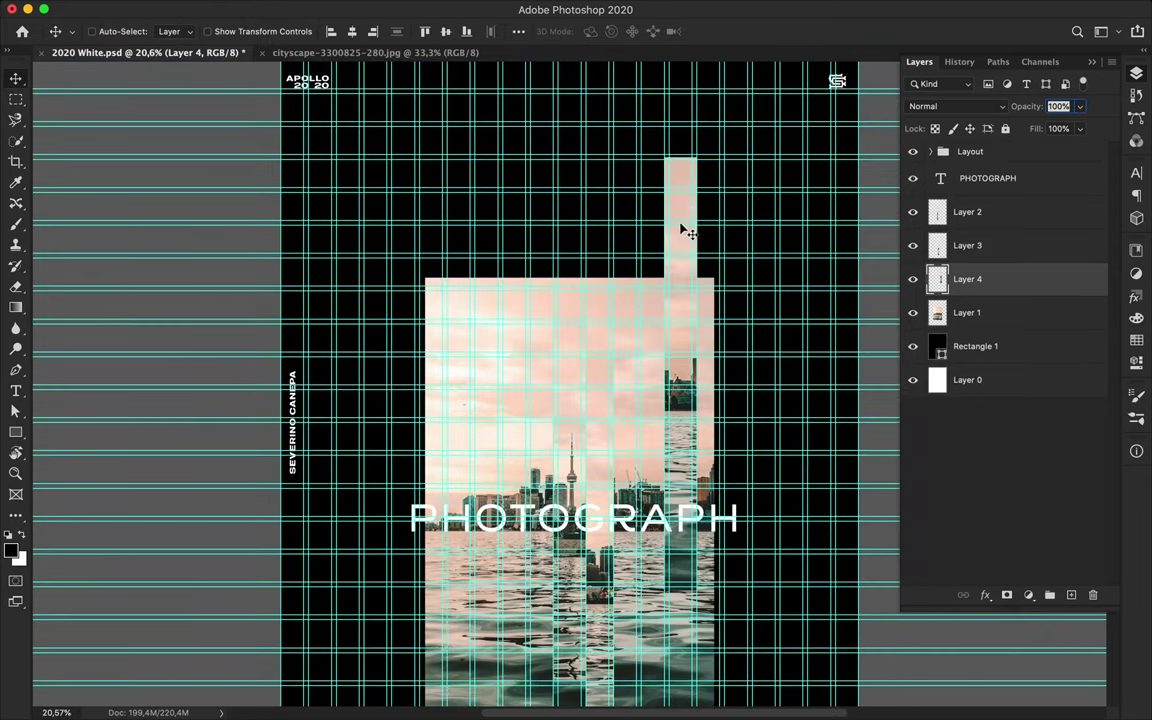
scroll(680, 120, "up", 2)
left_click_drag(673, 193, 673, 334)
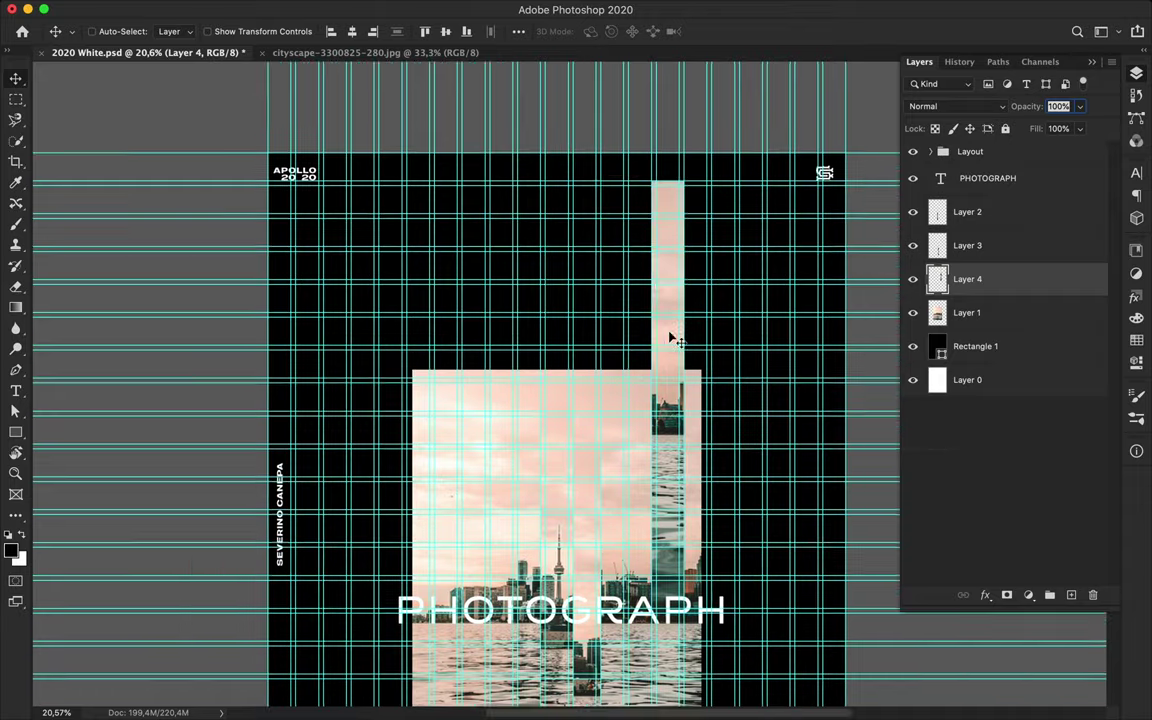
scroll(673, 334, "down", 5)
scroll(673, 334, "left", 2)
Copy another tall strip of the photo onto Layer 5.
key("m")
left_click_drag(540, 100, 572, 616)
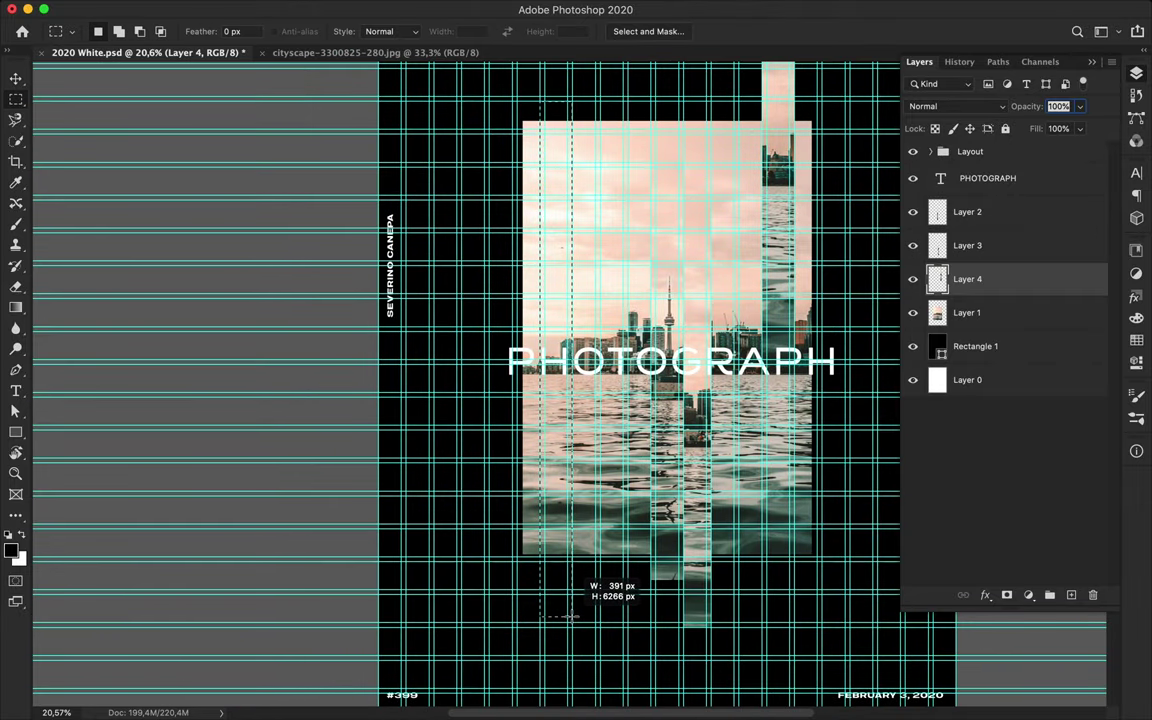
key("ctrl+c")
key("Return")
left_click(950, 312)
key("ctrl+j")
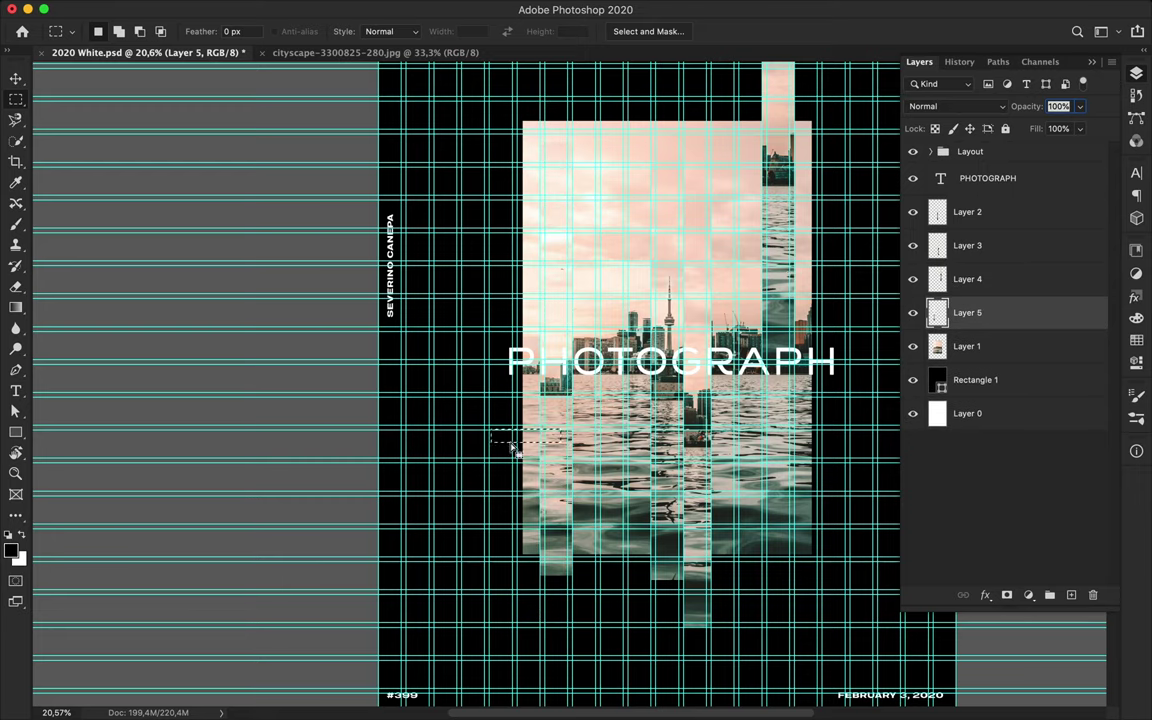
Move the Layer 5 strip well left, apart from the photo.
key("v")
left_click_drag(490, 440, 455, 370)
scroll(730, 397, "right", 5)
scroll(640, 402, "down", 1)
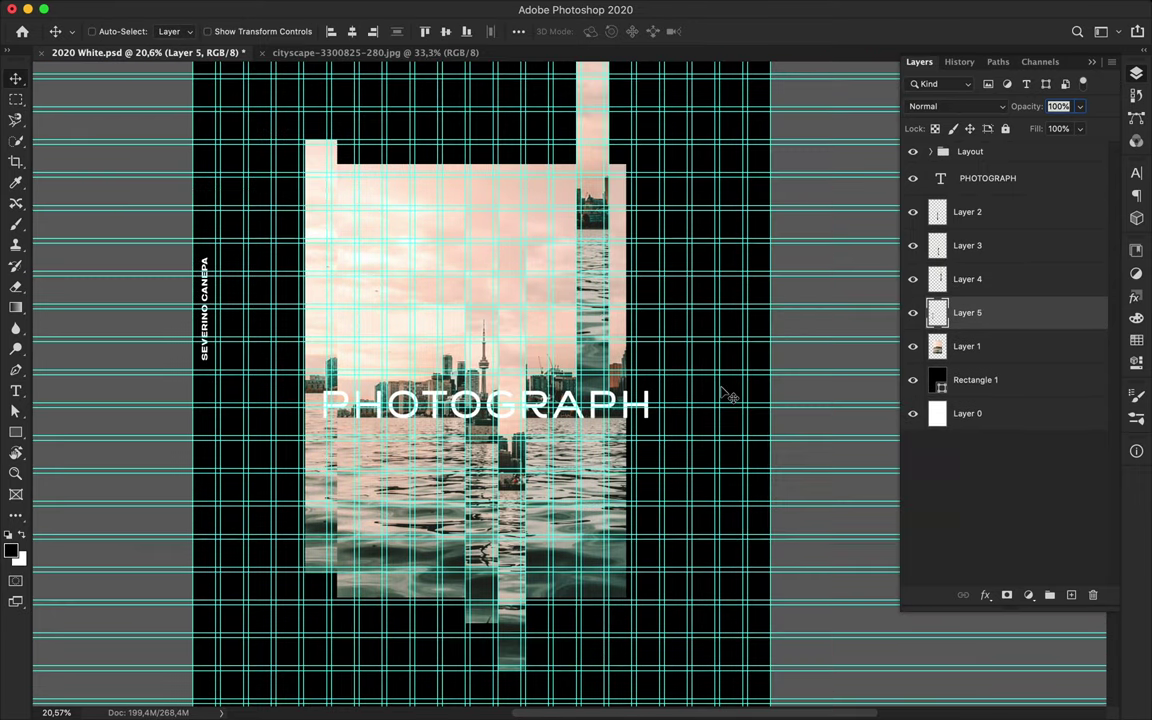
scroll(541, 408, "down", 1)
left_click_drag(395, 352, 320, 347)
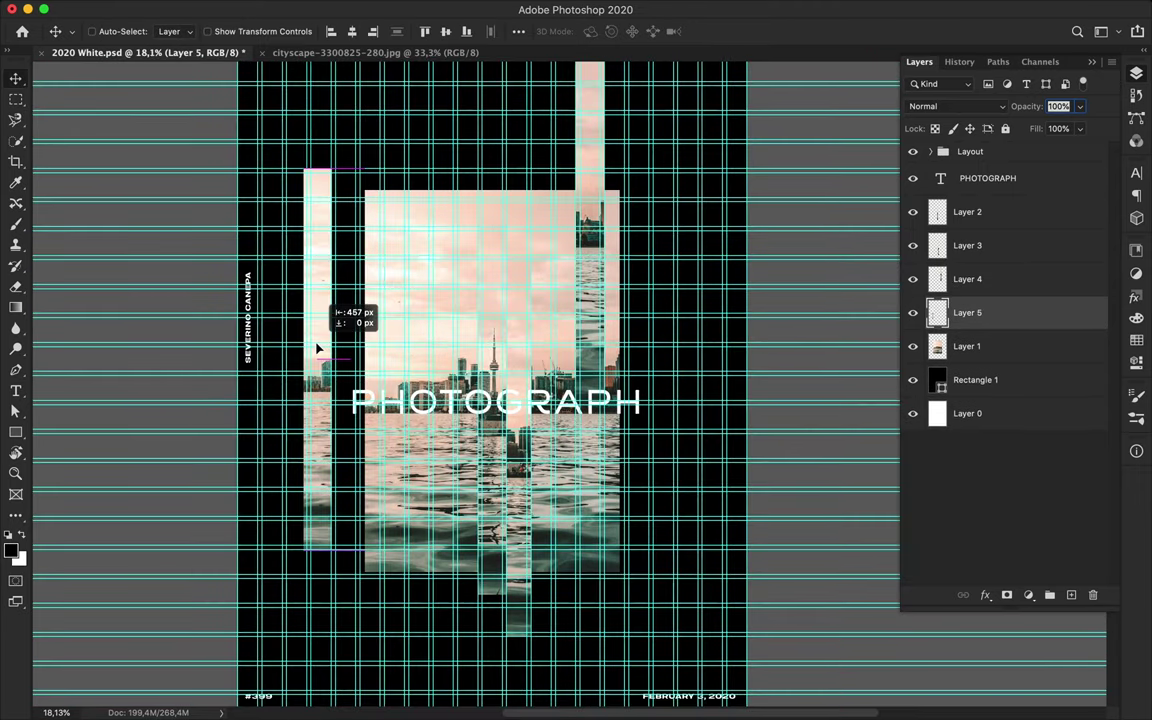
Delete a thin band from the photo's left edge on Layer 1.
key("m")
left_click_drag(360, 175, 380, 657)
left_click(968, 346)
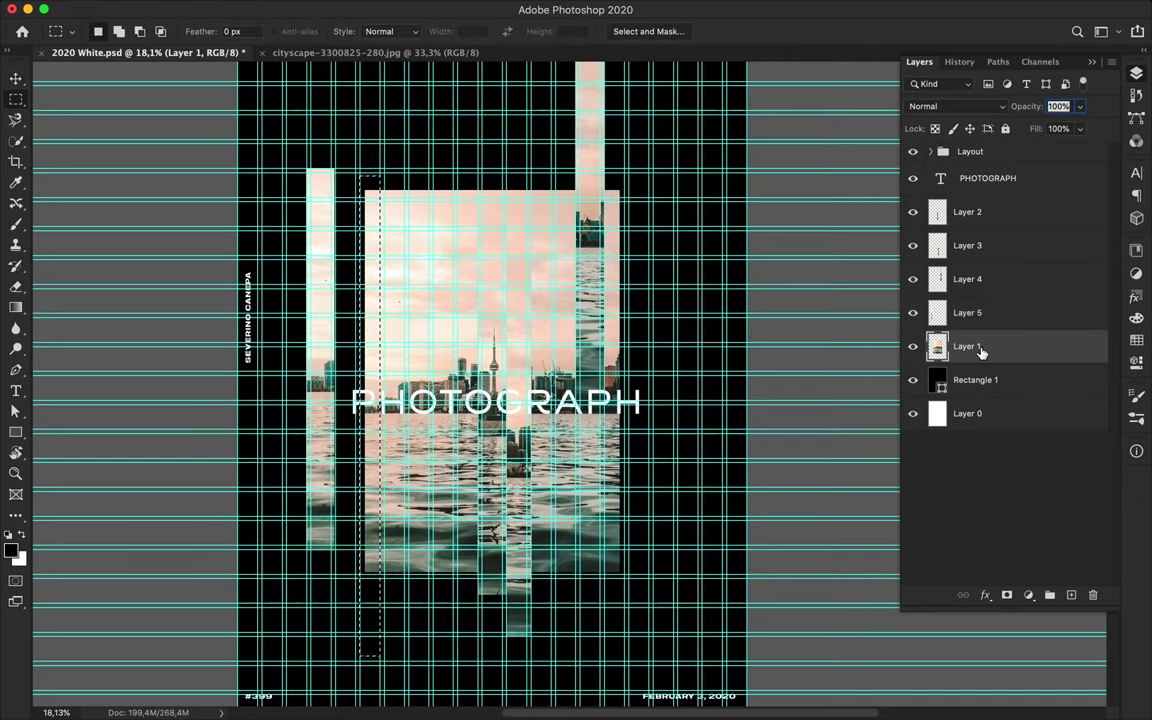
key("Delete")
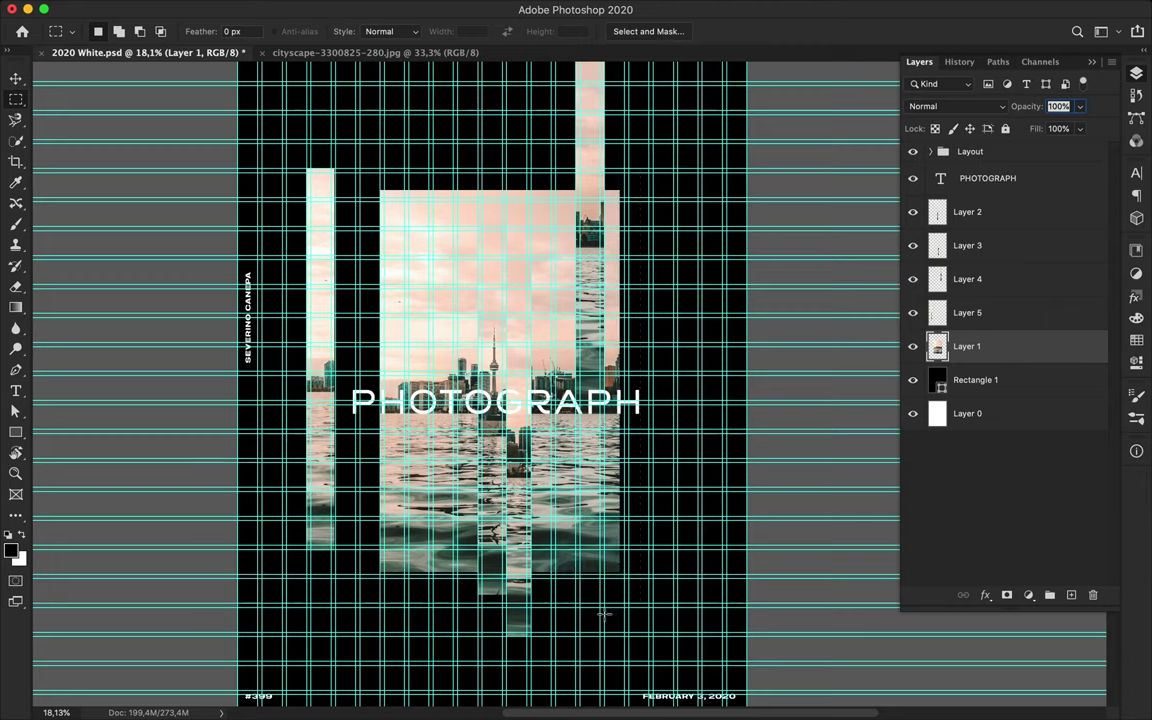
Delete a thin strip from the photo's right edge and preview the layout without guides.
left_click_drag(584, 529, 609, 622)
key("Delete")
key("v")
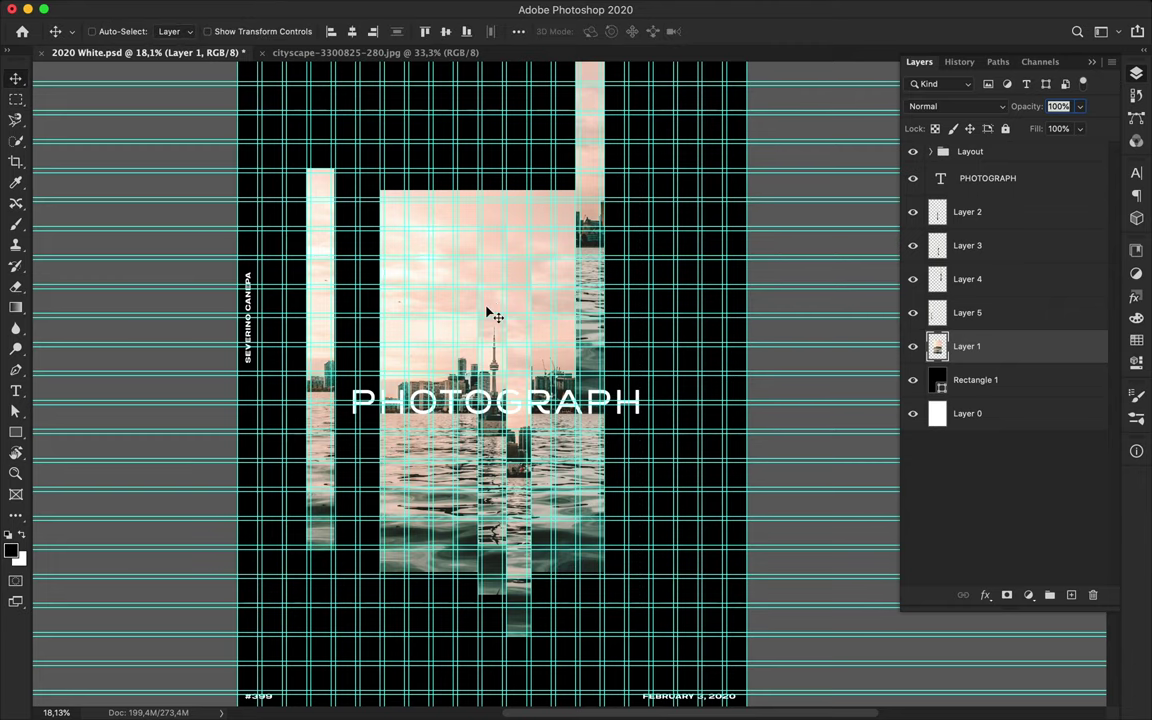
scroll(490, 316, "up", 1)
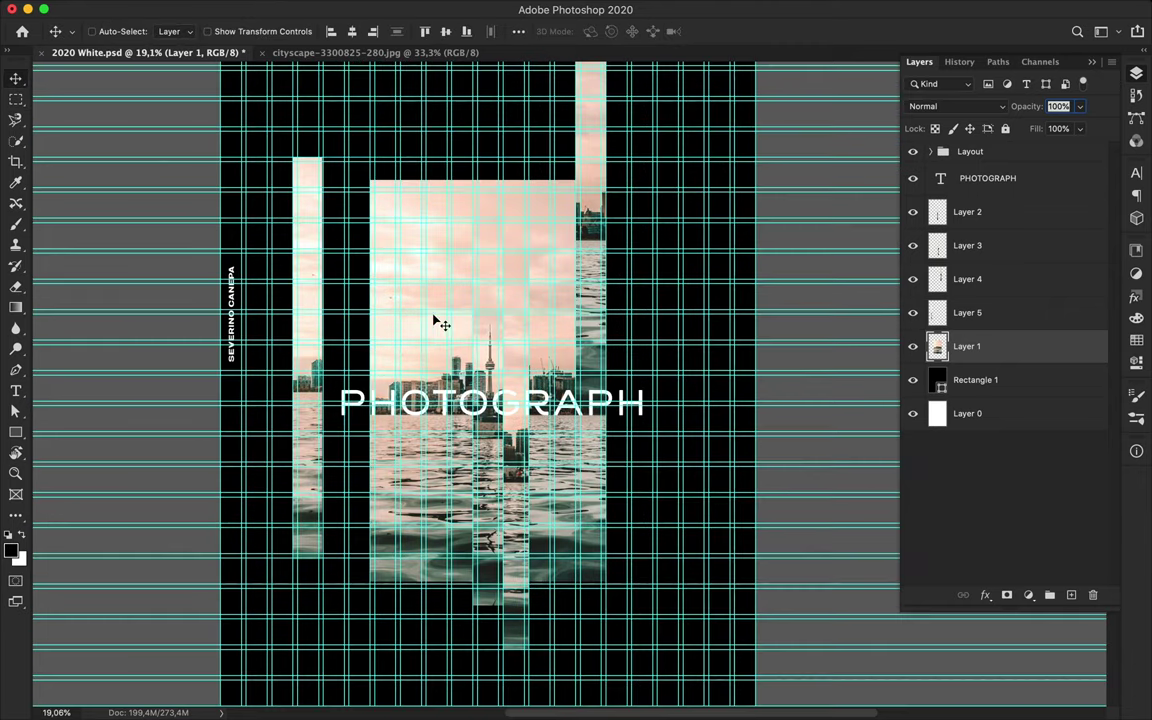
key("ctrl+semicolon")
scroll(555, 357, "down", 1)
scroll(545, 365, "up", 3)
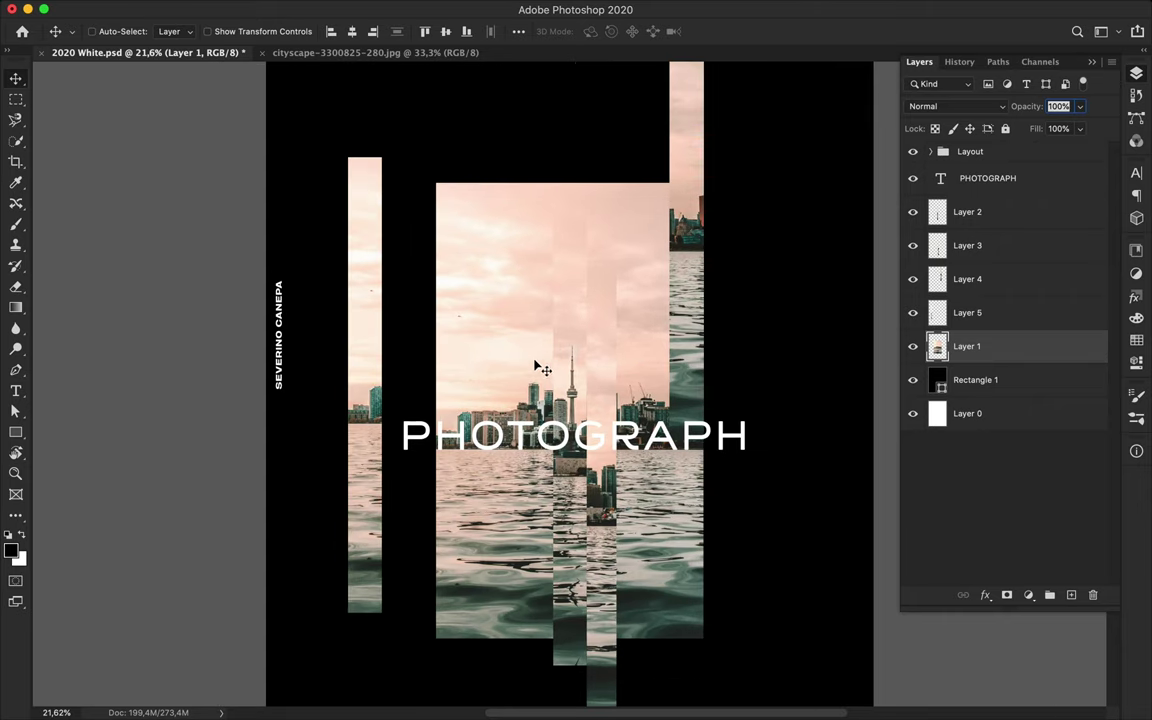
key("ctrl+semicolon")
Copy the skyline tower block onto Layer 6 and move it to the upper right.
key("m")
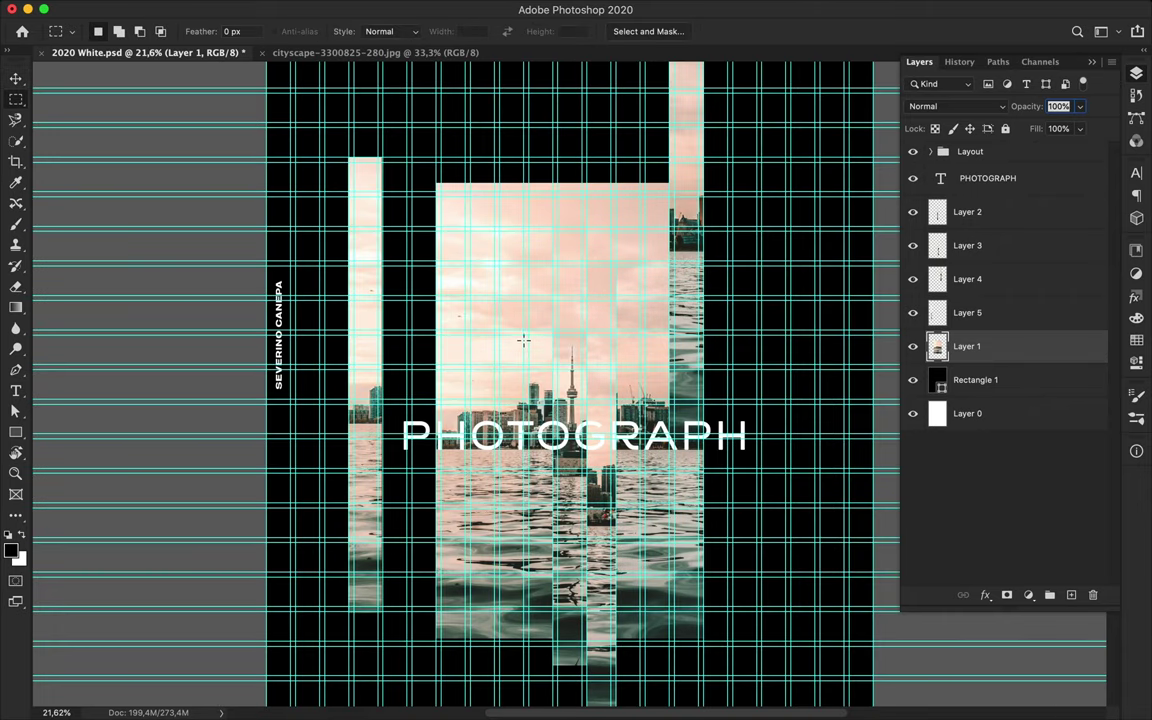
left_click_drag(610, 412, 614, 424)
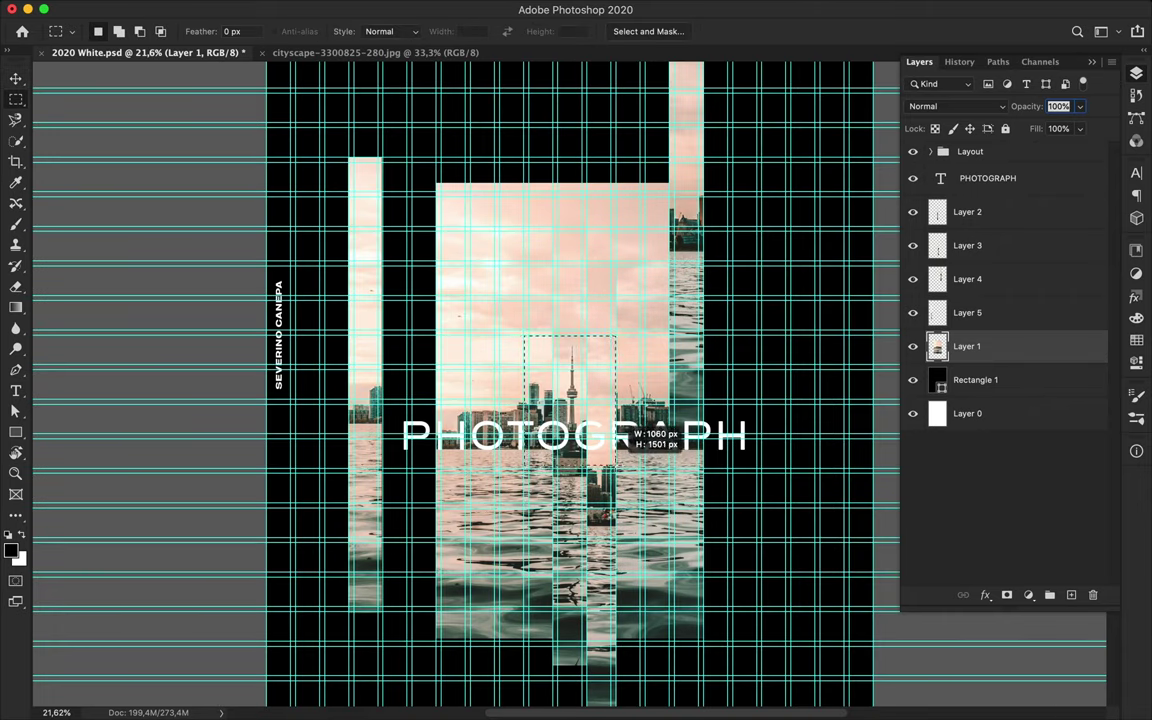
left_click_drag(614, 424, 834, 222)
key("ctrl+j")
key("v")
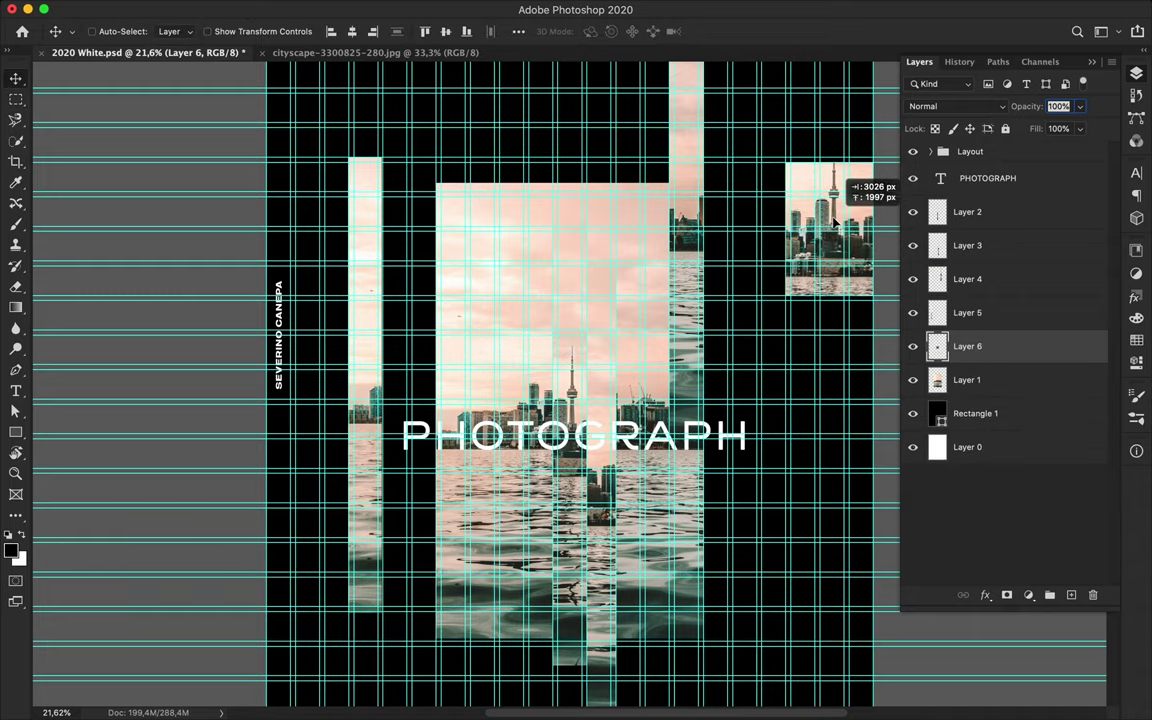
Duplicate the tower block, rotate it 90° and place it at the poster's bottom left.
key("ctrl+minus")
key("ctrl+j")
key("ctrl+t")
mouse_move(400, 580)
left_mouse_down()
mouse_move(413, 628)
mouse_move(398, 627)
left_mouse_up()
key("Return")
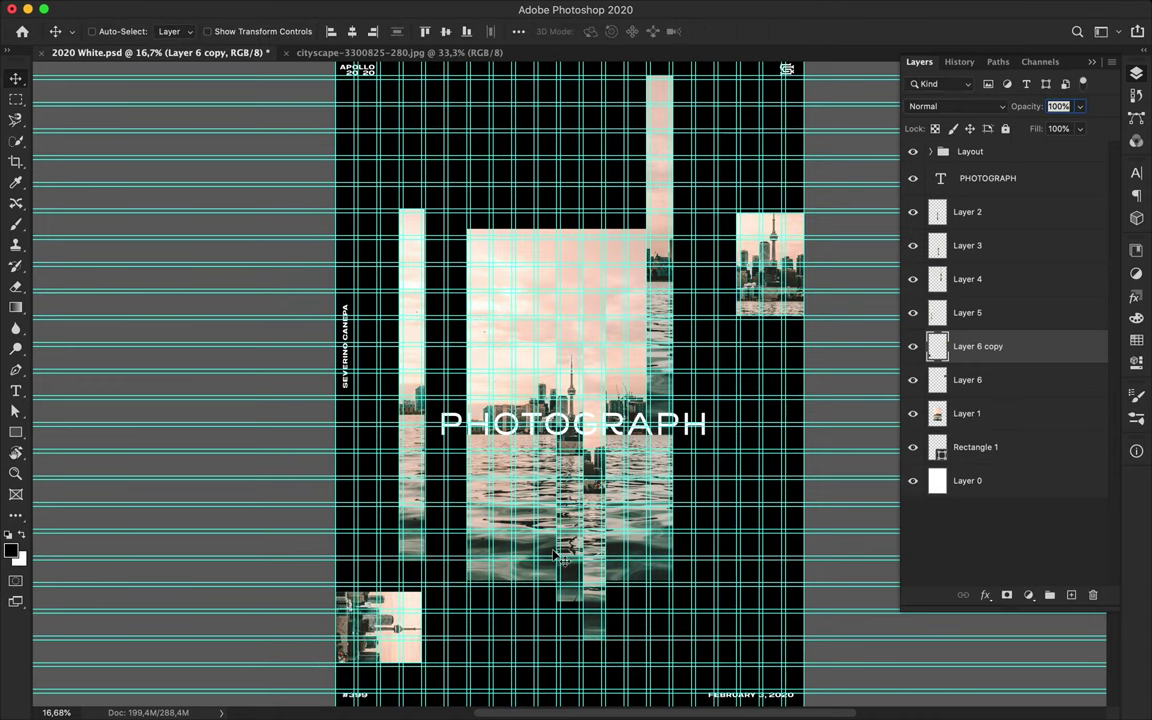
Copy a wide skyline band onto Layer 7 and position it above the photo.
scroll(572, 293, "up", 2)
key("m")
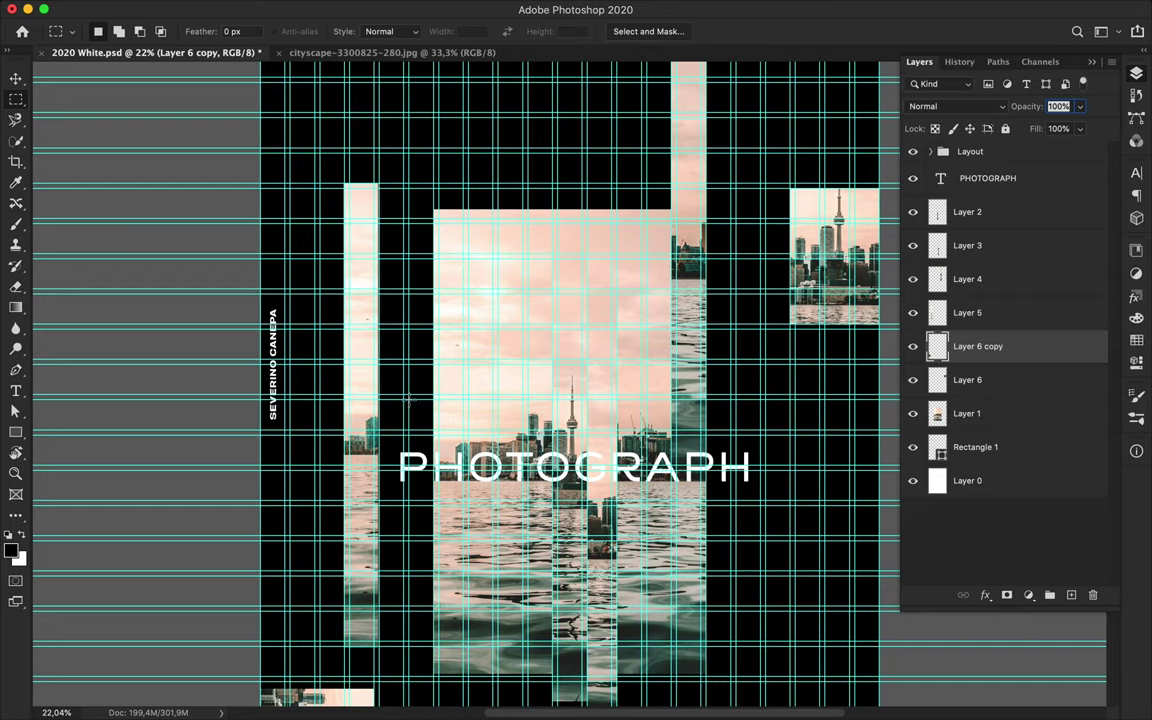
left_click_drag(406, 400, 747, 500)
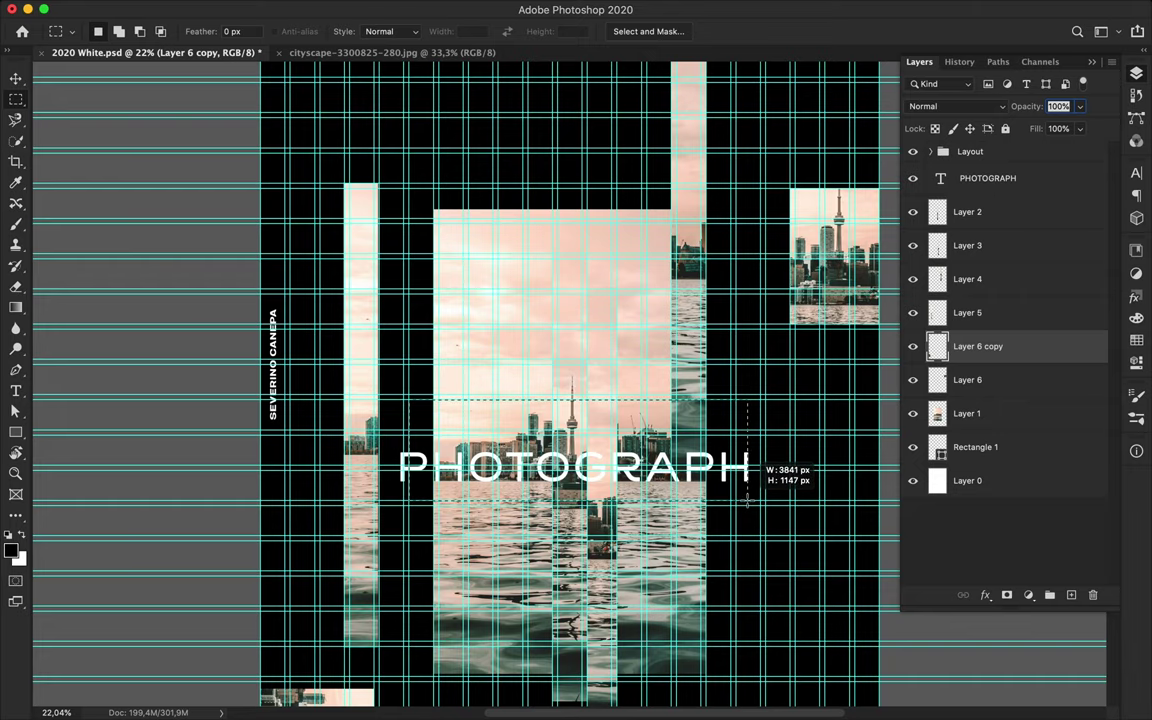
key("ctrl+c")
key("Return")
left_click(925, 413)
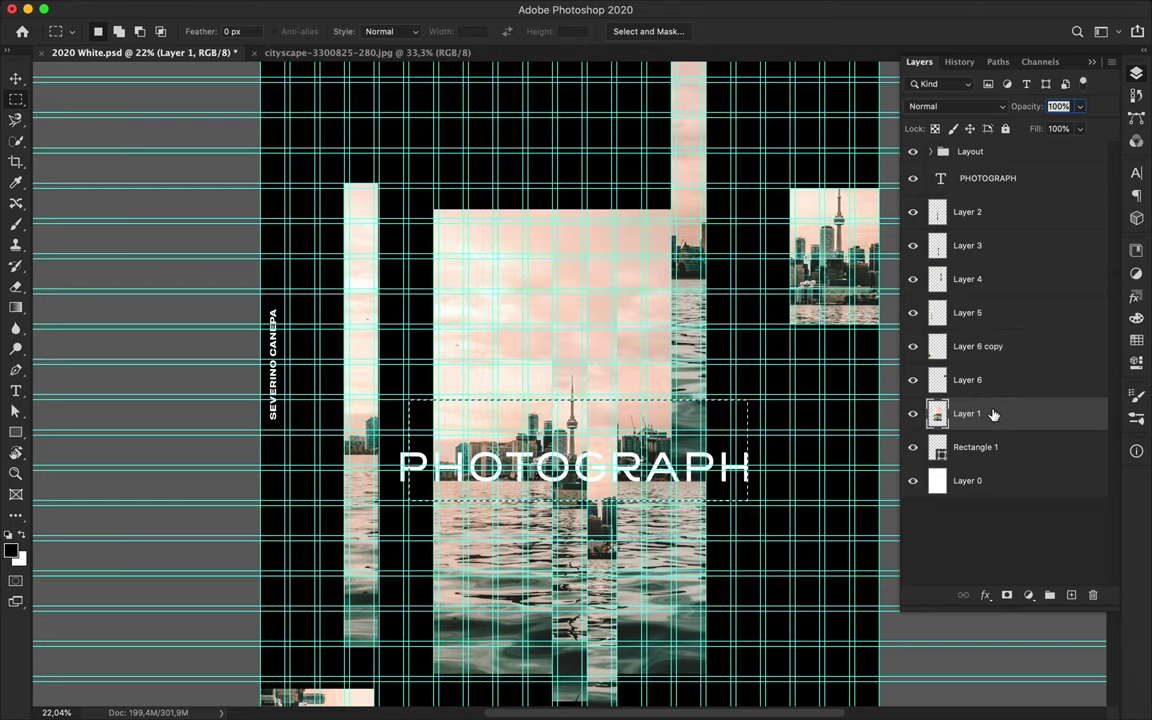
key("ctrl+j")
key("v")
mouse_move(497, 448)
left_mouse_down()
mouse_move(619, 432)
mouse_move(500, 200)
left_mouse_up()
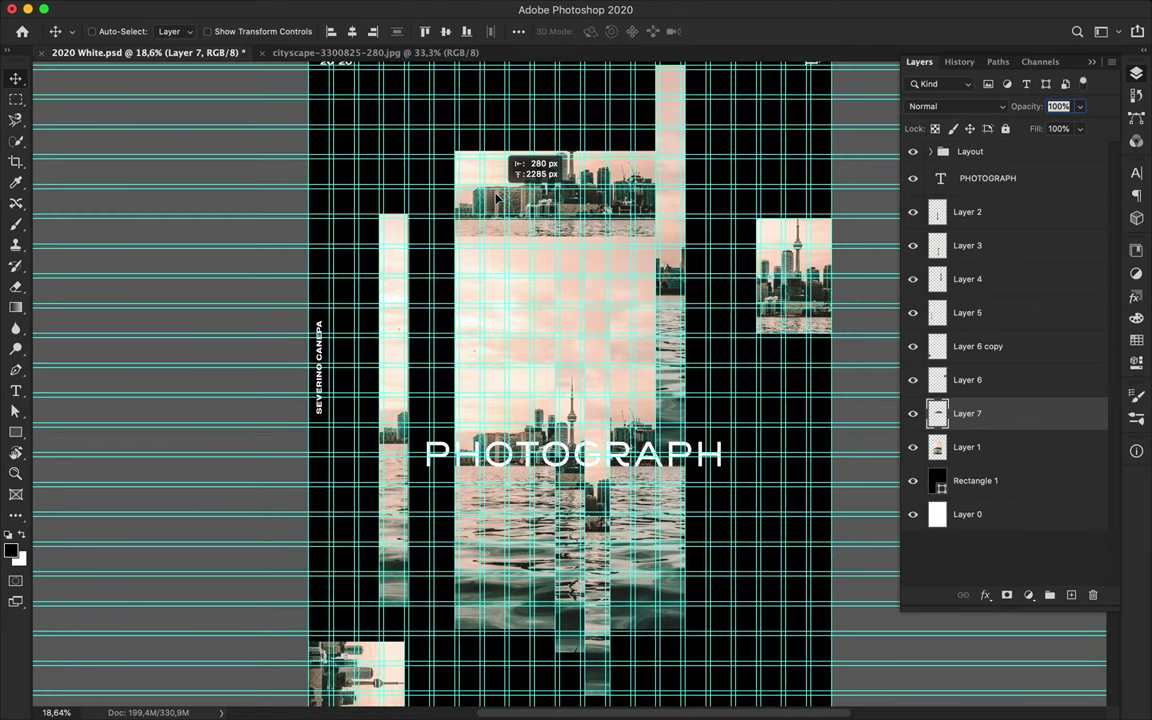
left_click_drag(500, 200, 499, 197)
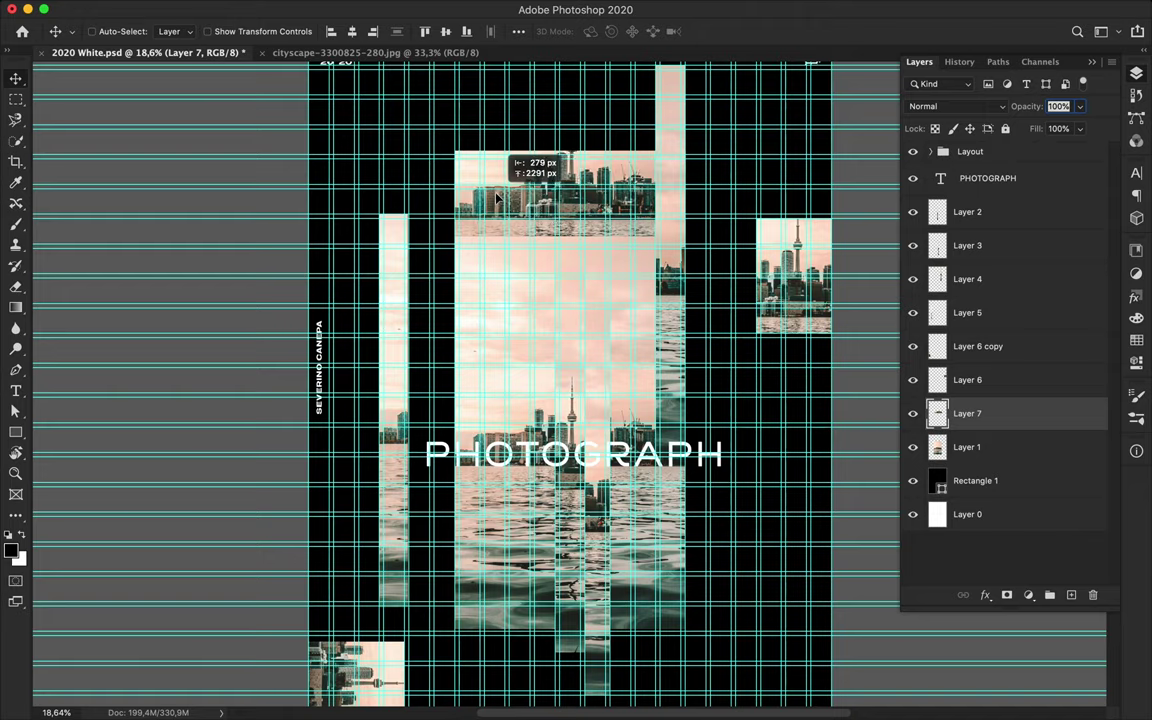
Check the composition without guides, then select another area of the photo on Layer 1.
key("ctrl+semicolon")
key("ctrl+plus")
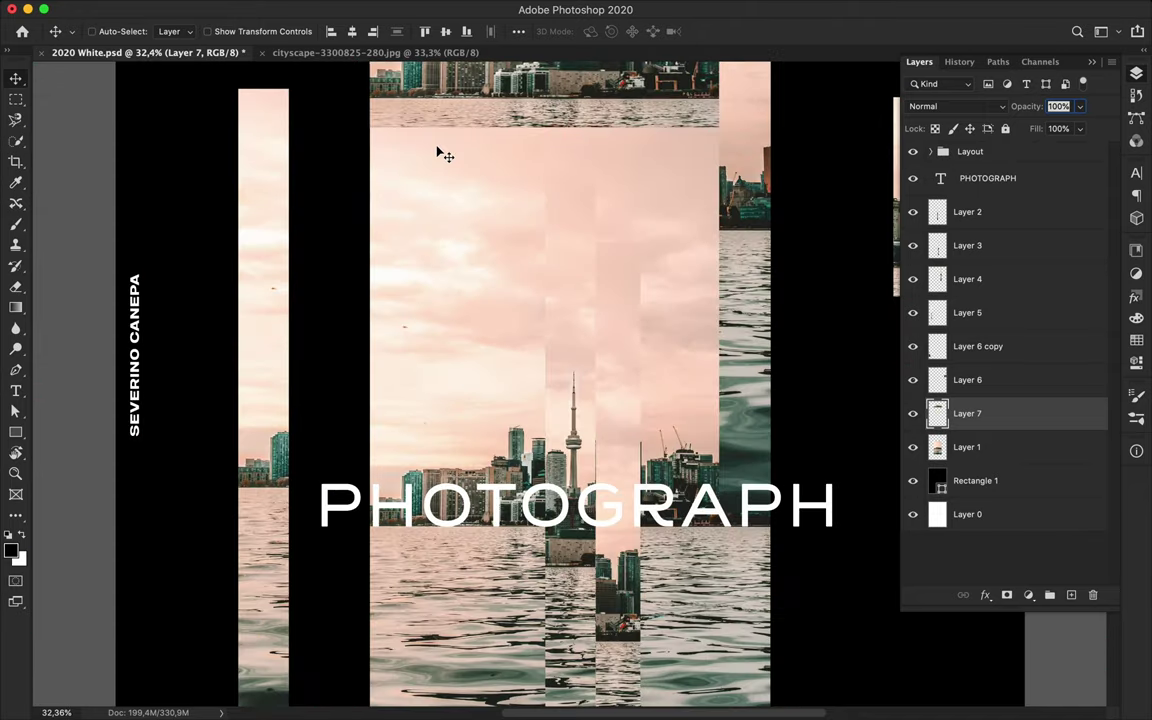
scroll(392, 130, "down", 3)
scroll(392, 130, "down", 2)
scroll(436, 275, "up", 3)
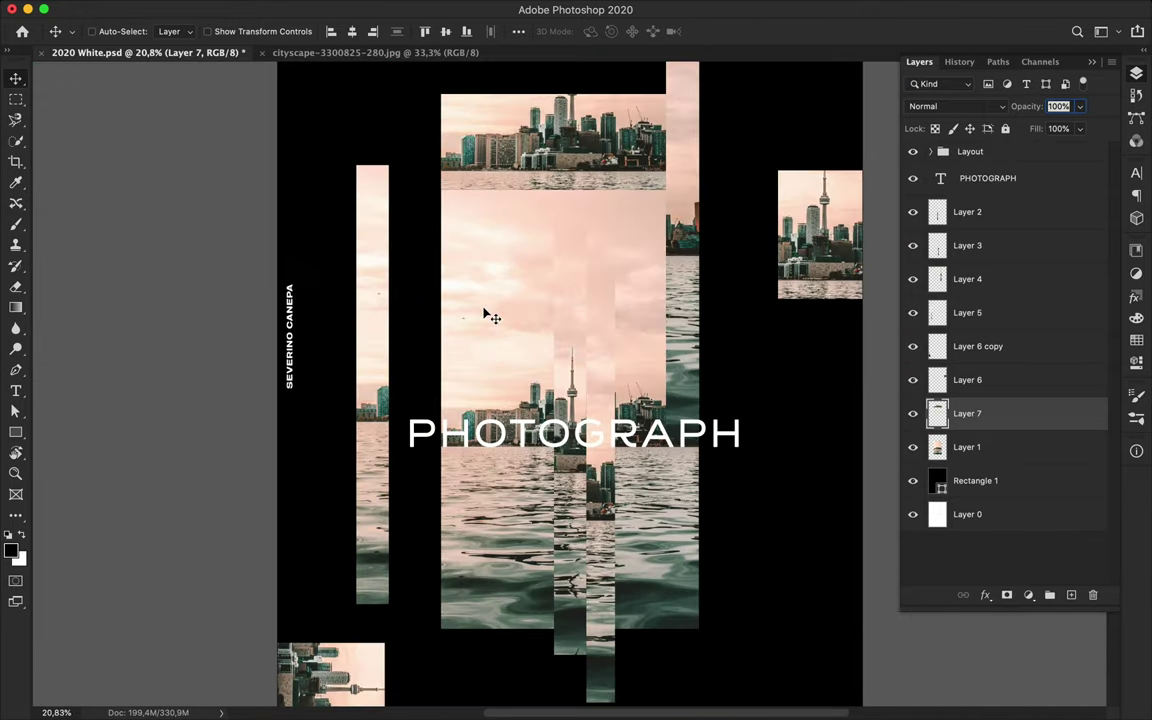
key("alt+bracketleft")
key("ctrl+semicolon")
key("m")
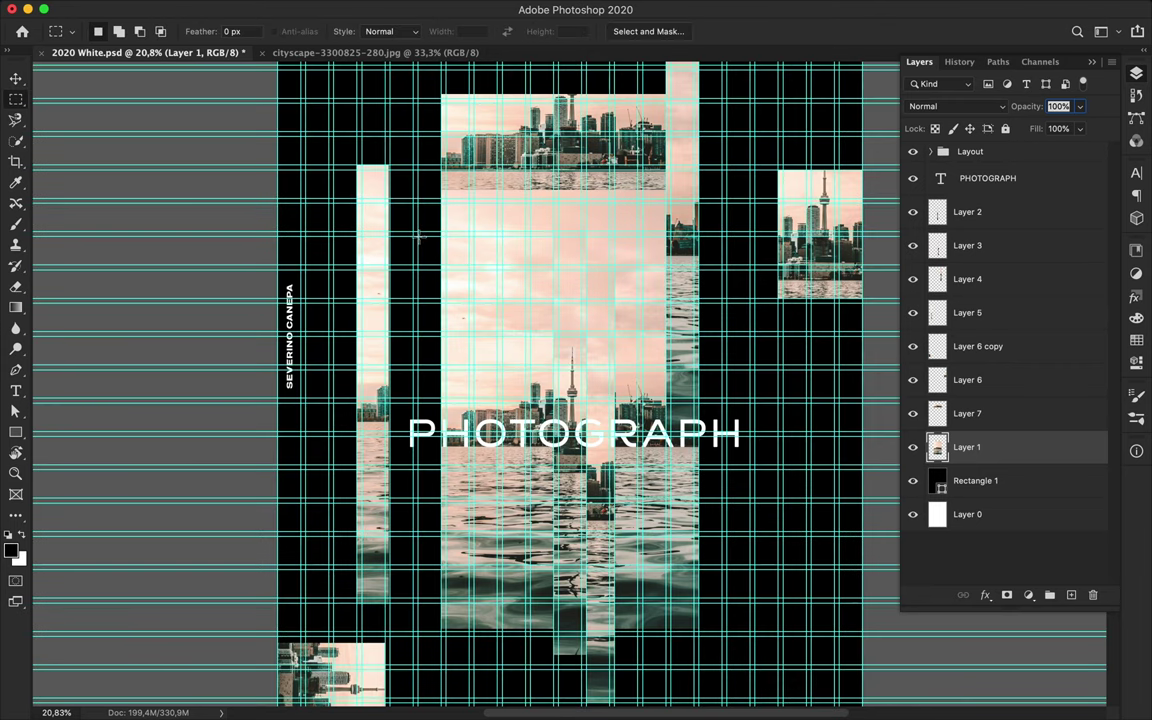
mouse_move(498, 295)
left_mouse_down()
mouse_move(530, 302)
mouse_move(508, 300)
left_mouse_up()
Copy the selection to Layer 8, then rotate a copy upright at the lower right.
key("ctrl+j")
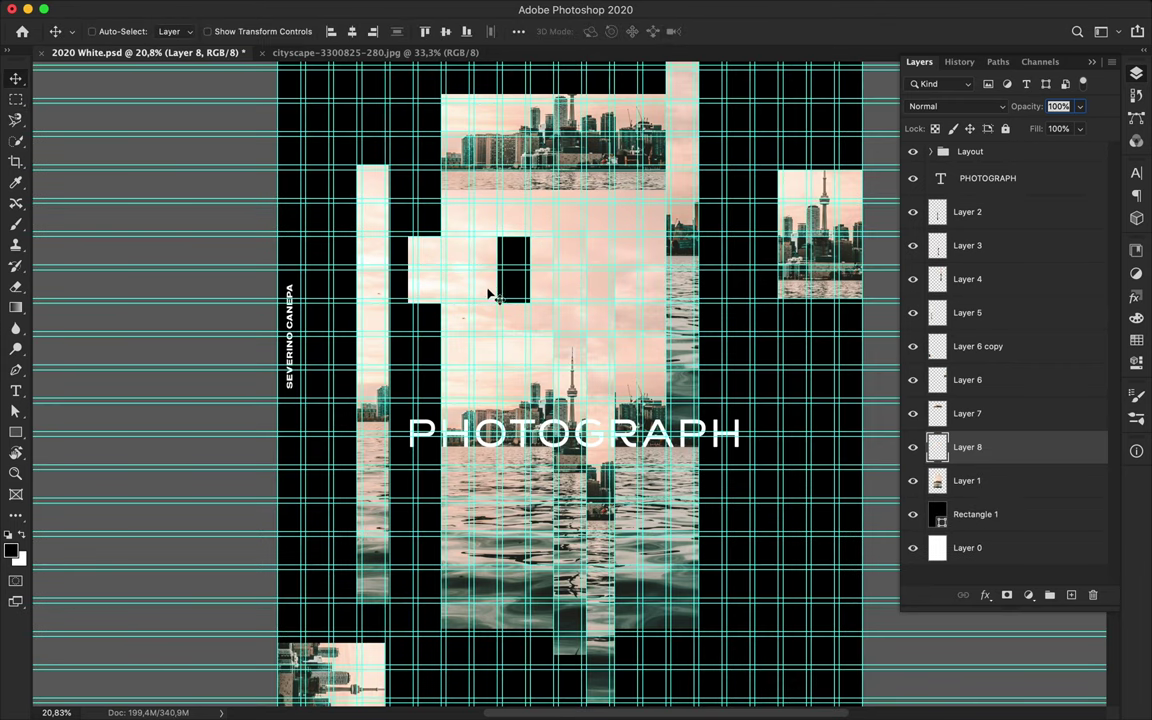
mouse_move(363, 220)
left_mouse_down()
mouse_move(414, 349)
mouse_move(784, 609)
left_mouse_up()
scroll(532, 252, "up", 2)
key("v")
scroll(784, 609, "down", 1)
key("ctrl+t")
scroll(686, 392, "down", 2)
mouse_move(688, 390)
left_mouse_down()
mouse_move(783, 391)
mouse_move(727, 527)
left_mouse_up()
key("Return")
Copy a water strip from the cityscape onto a new layer and move it lower.
key("m")
scroll(533, 445, "up", 2)
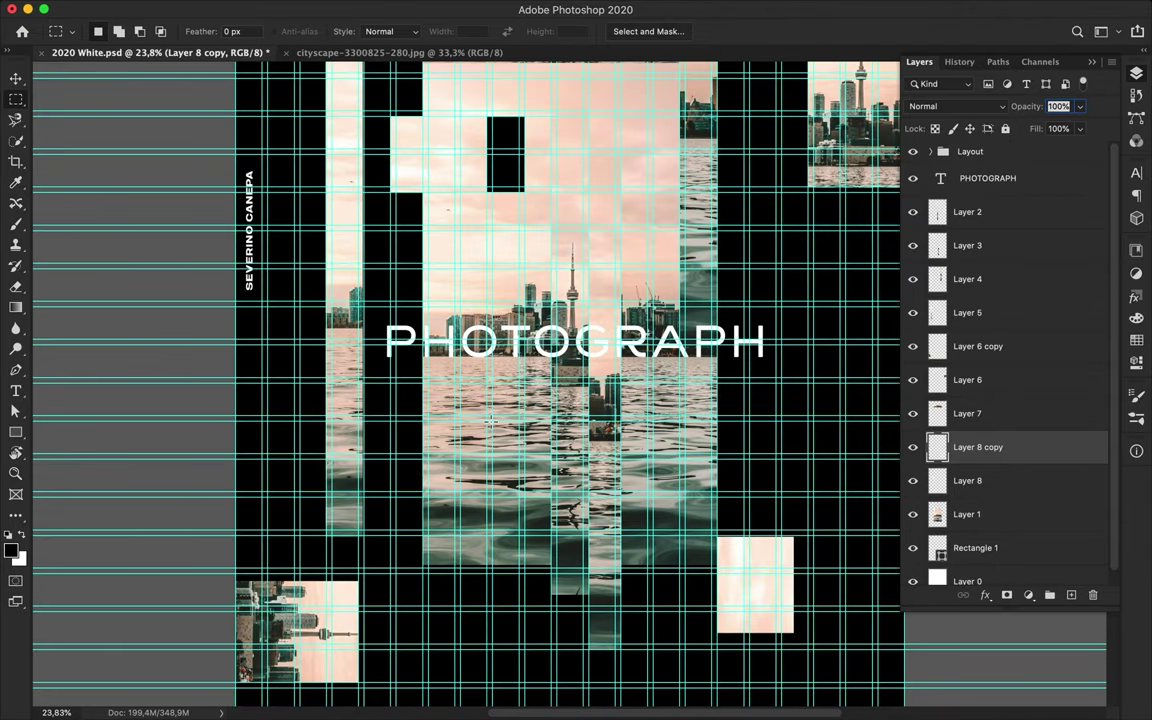
left_click_drag(487, 415, 523, 628)
key("ctrl+c")
key("Return")
left_click(683, 470, "ctrl")
key("ctrl+j")
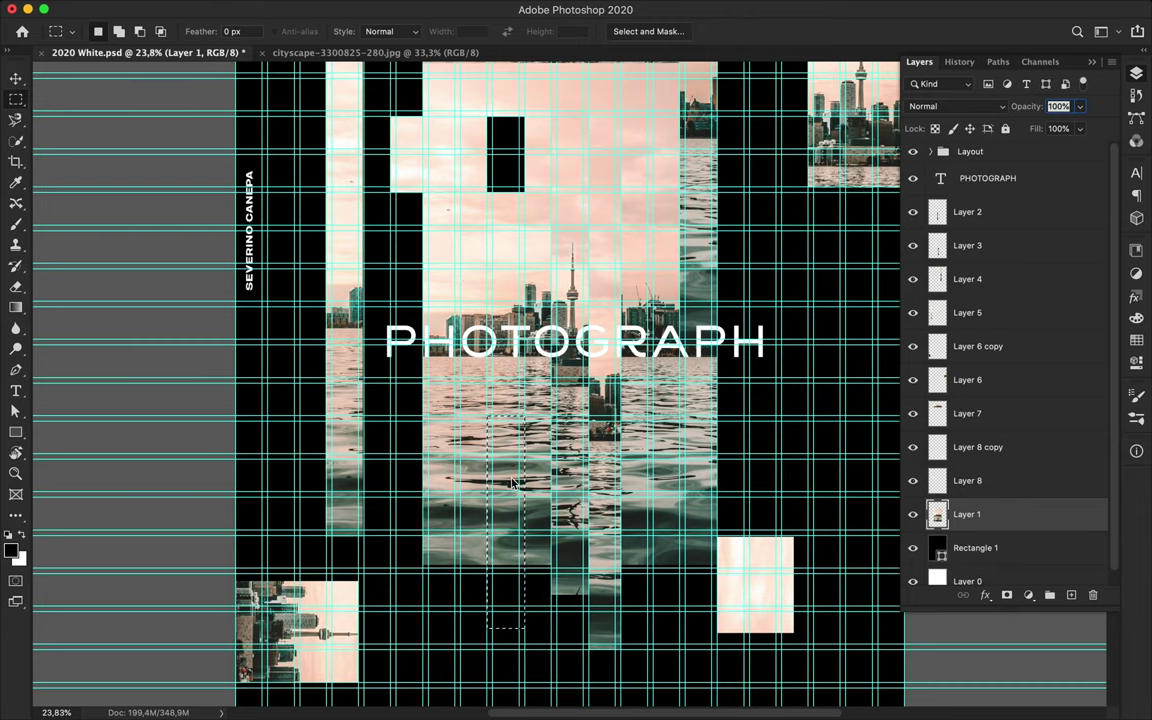
left_click_drag(507, 446, 507, 478)
key("v")
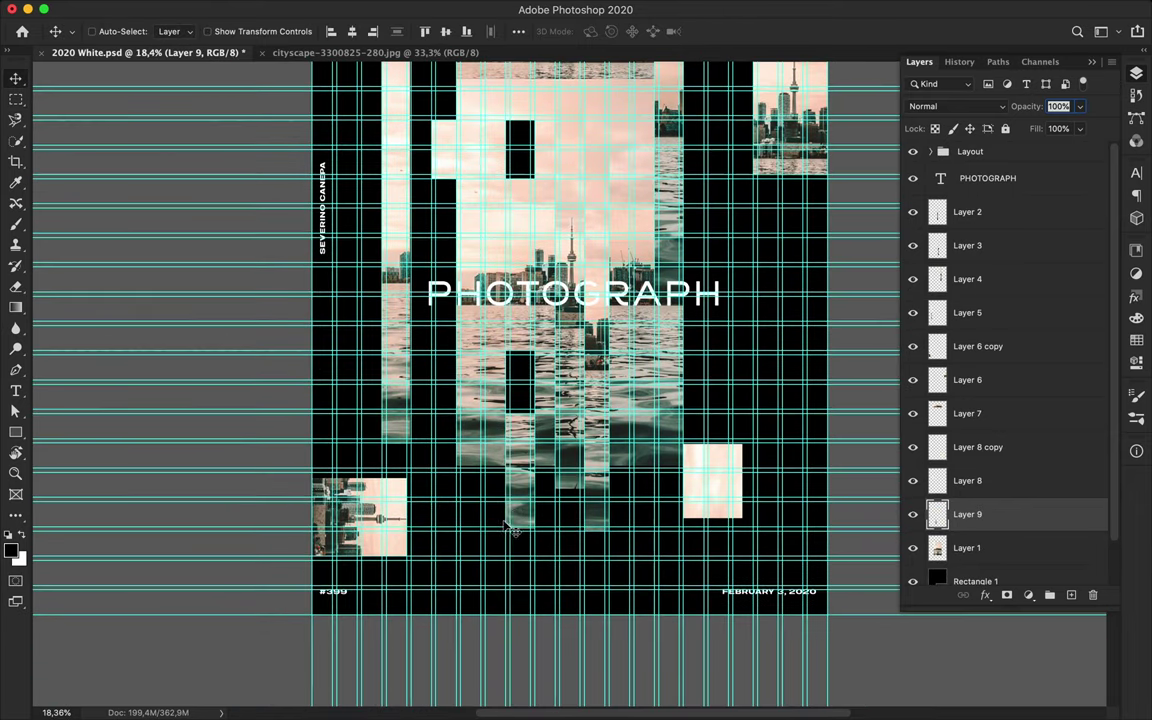
mouse_move(505, 527)
left_mouse_down()
mouse_move(517, 508)
mouse_move(470, 462)
left_mouse_up()
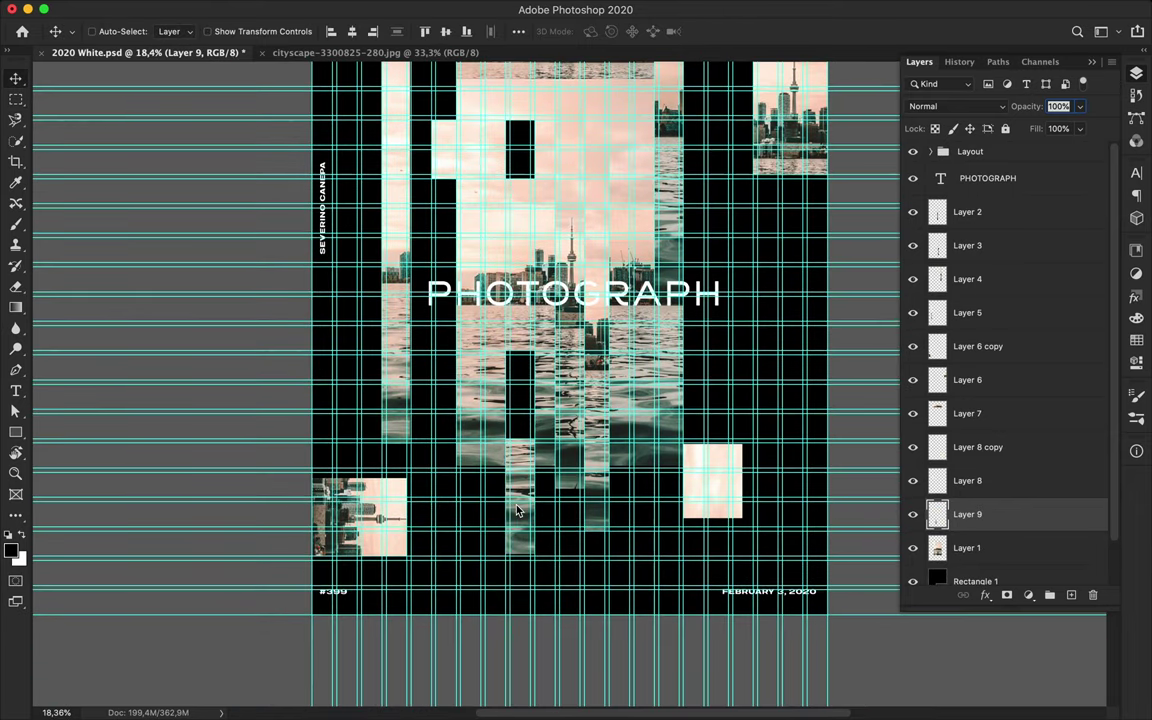
Copy a second water patch onto a new layer and place it beside the strip.
scroll(560, 460, "up", 3)
scroll(587, 460, "right", 3)
key("m")
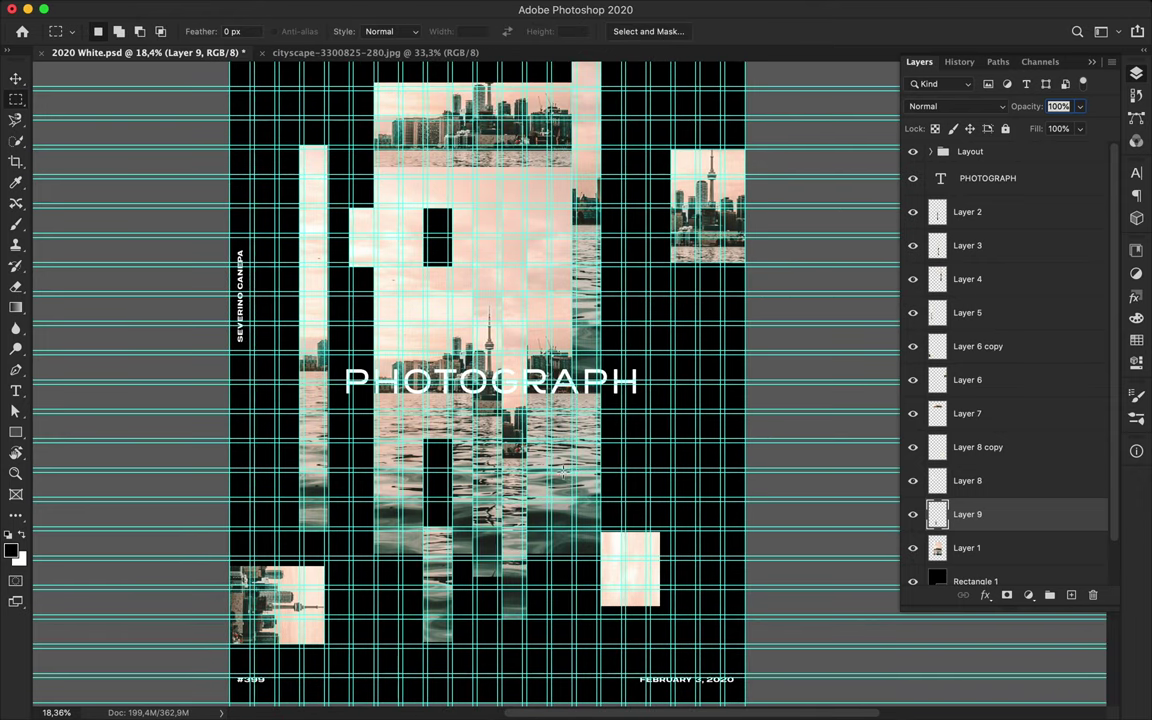
scroll(572, 469, "up", 2)
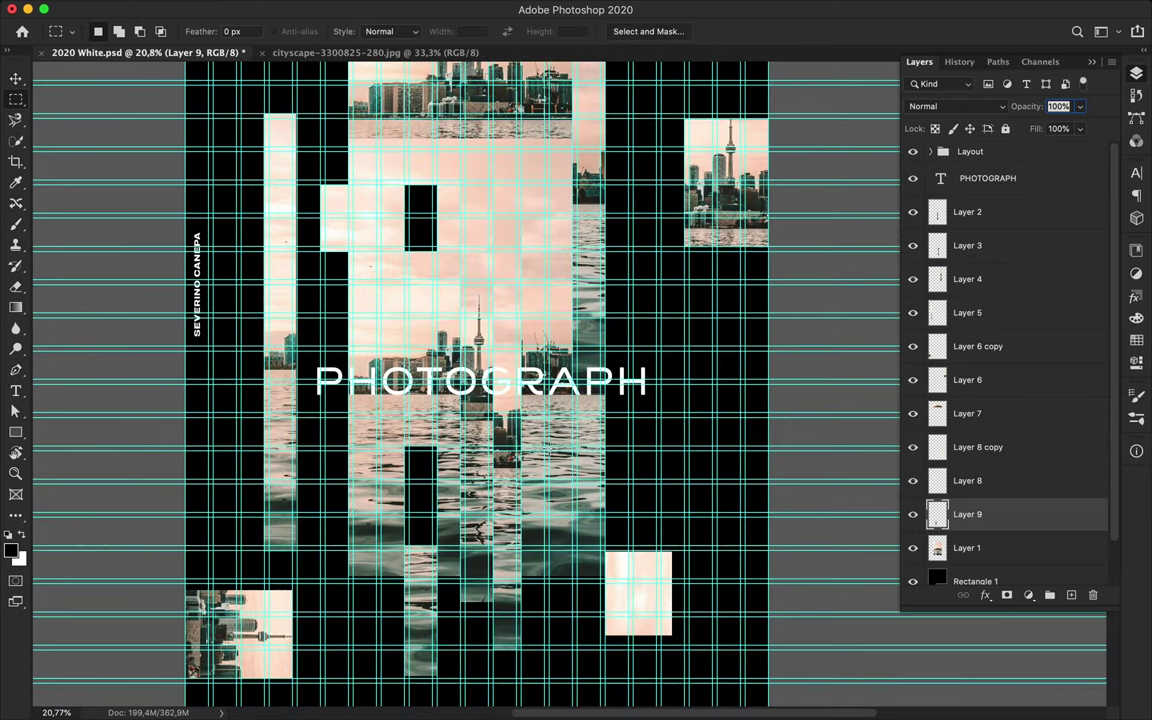
left_click_drag(543, 445, 628, 517)
key("super+c")
key("Return")
left_click(1000, 547)
key("super+j")
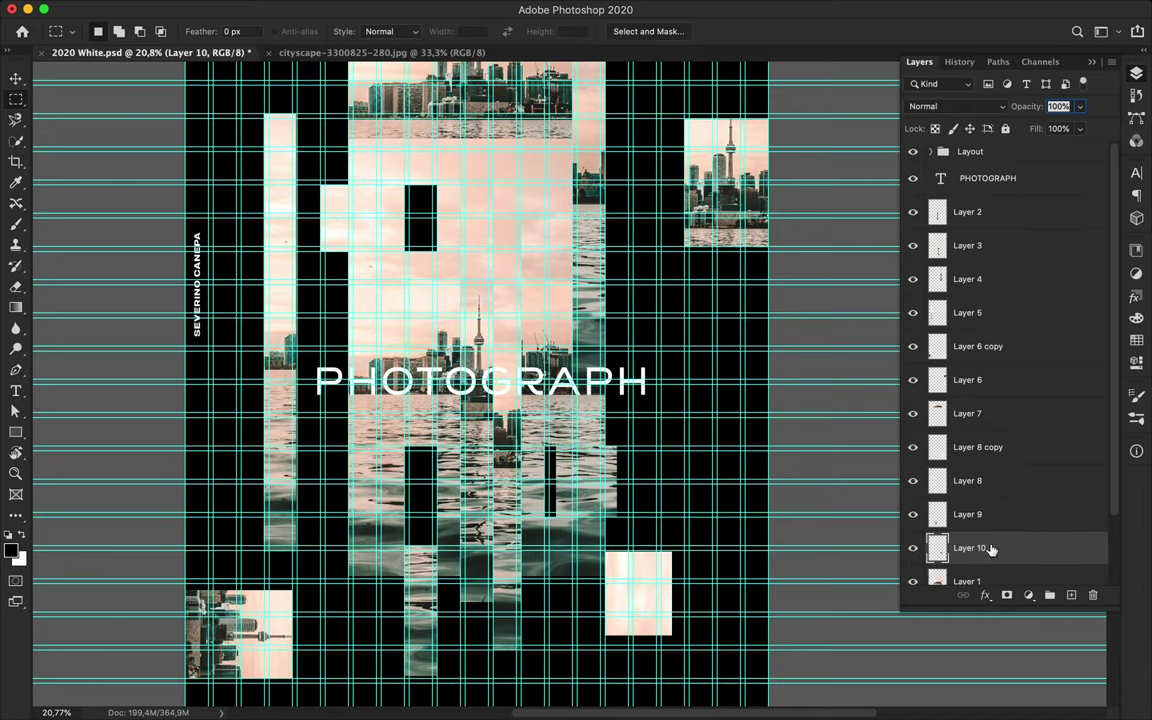
key("v")
left_click_drag(525, 450, 558, 452)
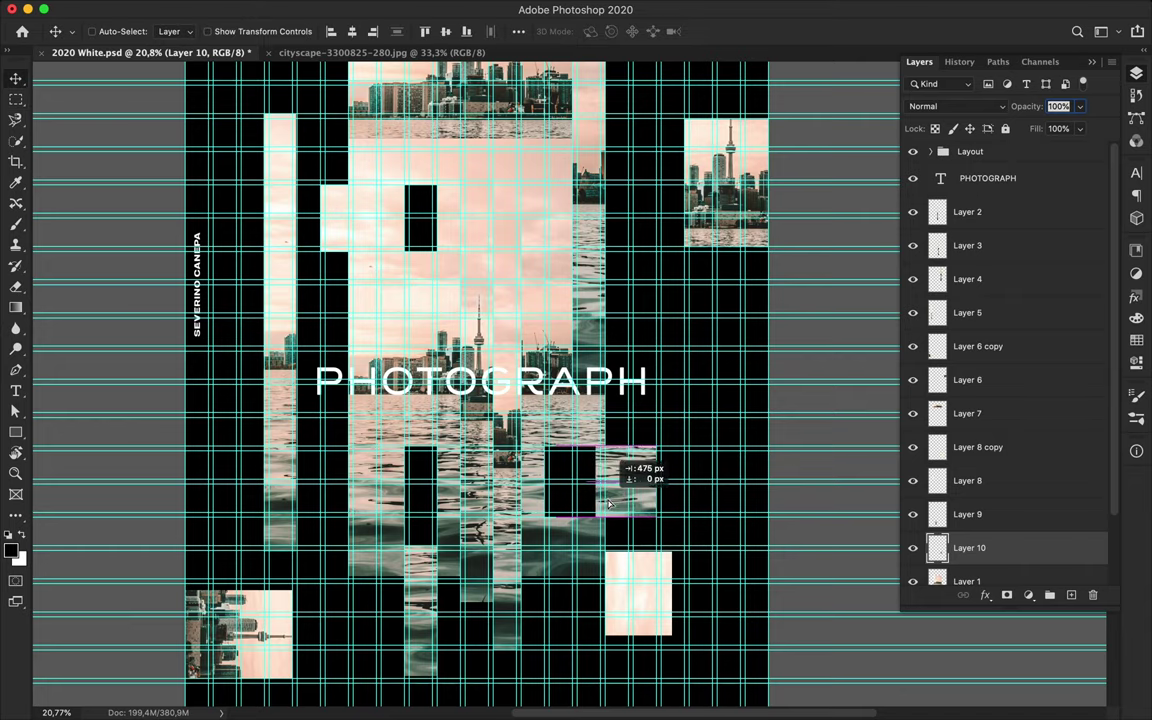
Shift the top skyline block (Layer 7) to the left.
scroll(566, 396, "up", 1)
scroll(505, 310, "up", 3)
scroll(505, 310, "up", 1)
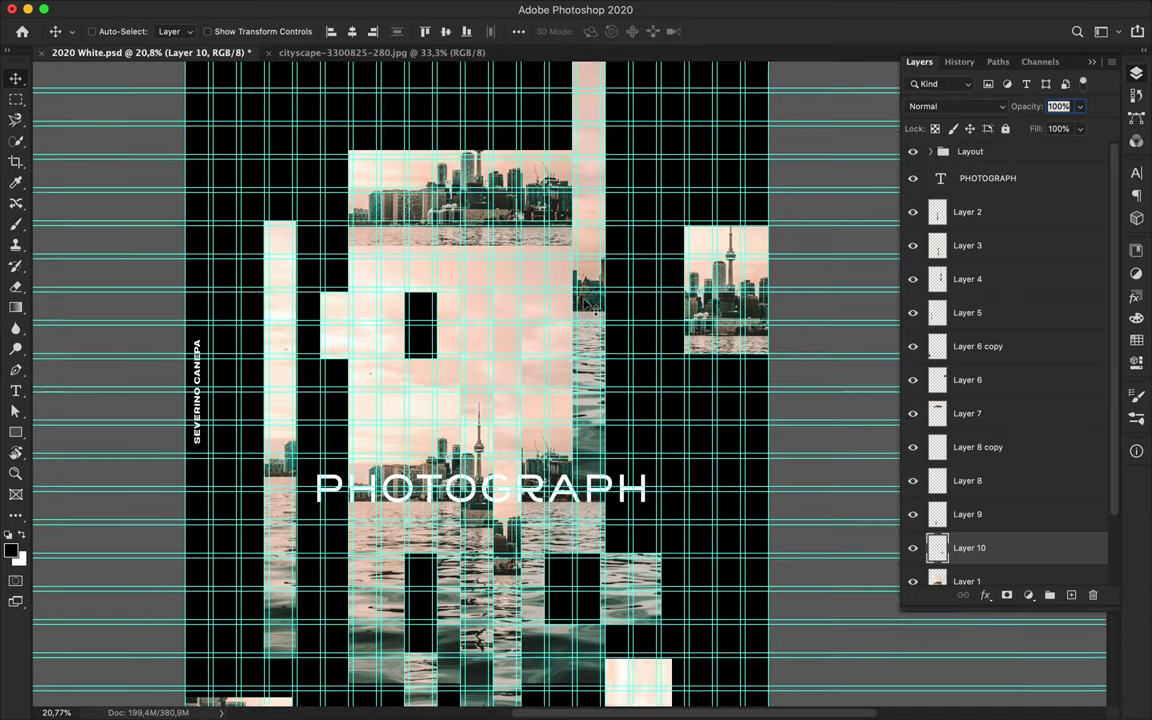
scroll(505, 300, "up", 3)
left_click_drag(501, 276, 466, 276)
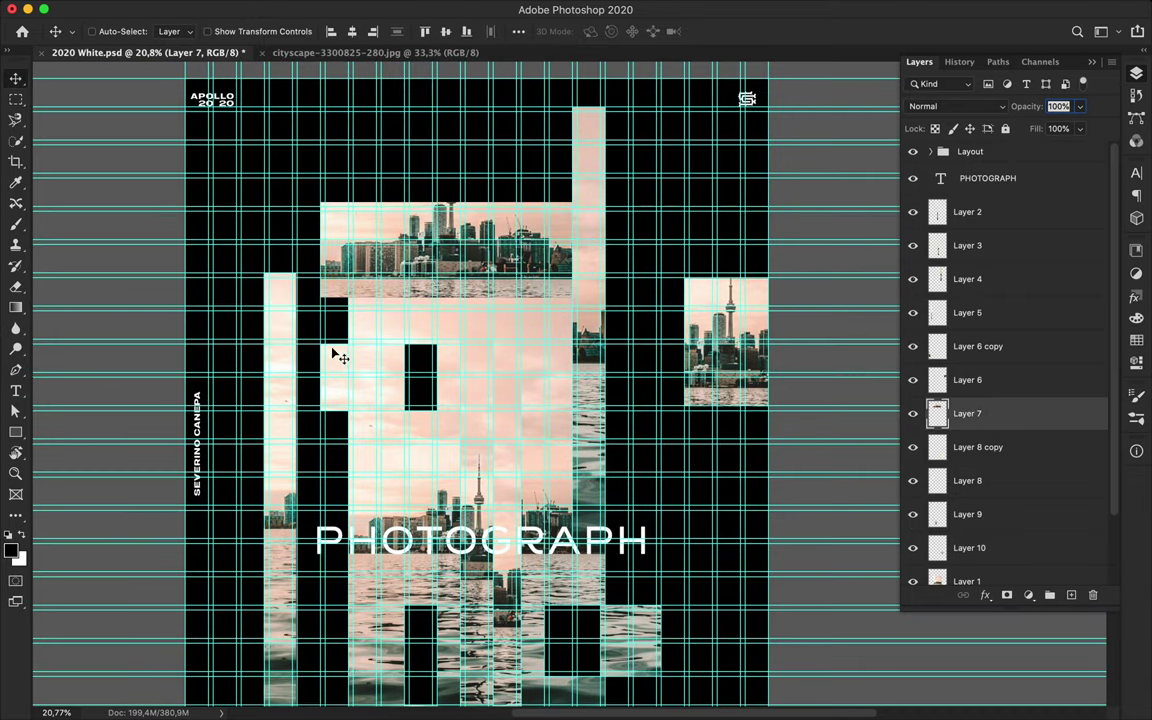
scroll(334, 355, "down", 1)
scroll(334, 355, "up", 3)
Copy a patch of sky from the cityscape onto new Layer 11.
key("m")
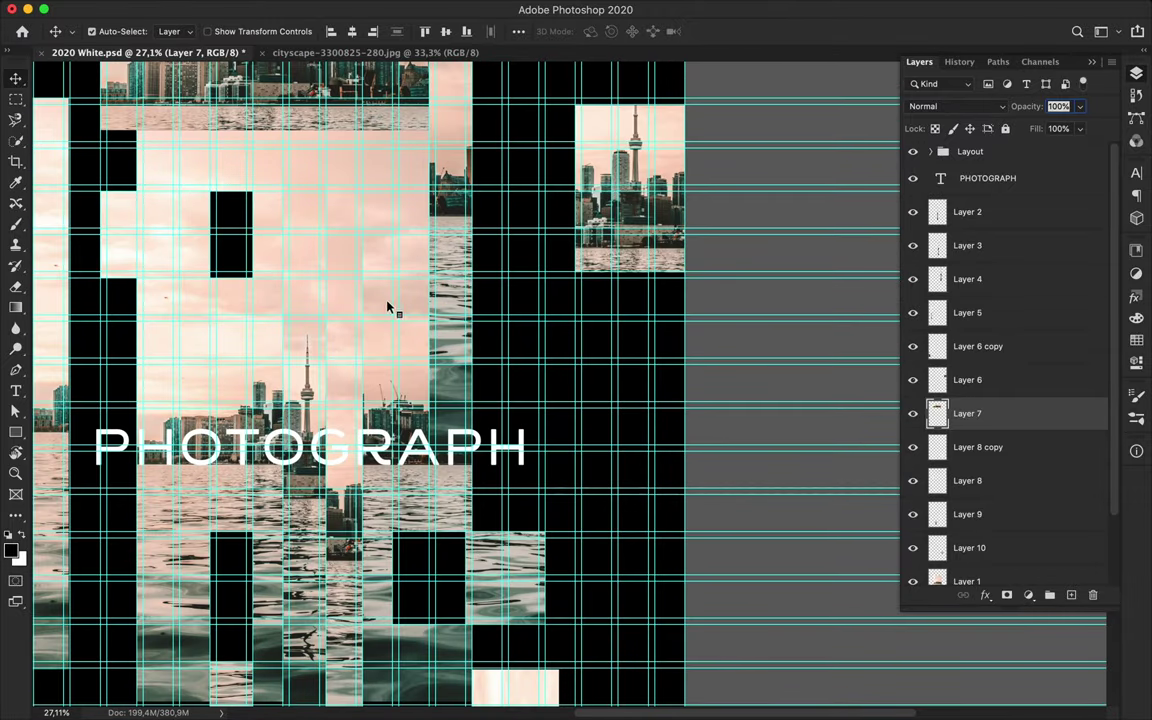
left_click(365, 278, "ctrl")
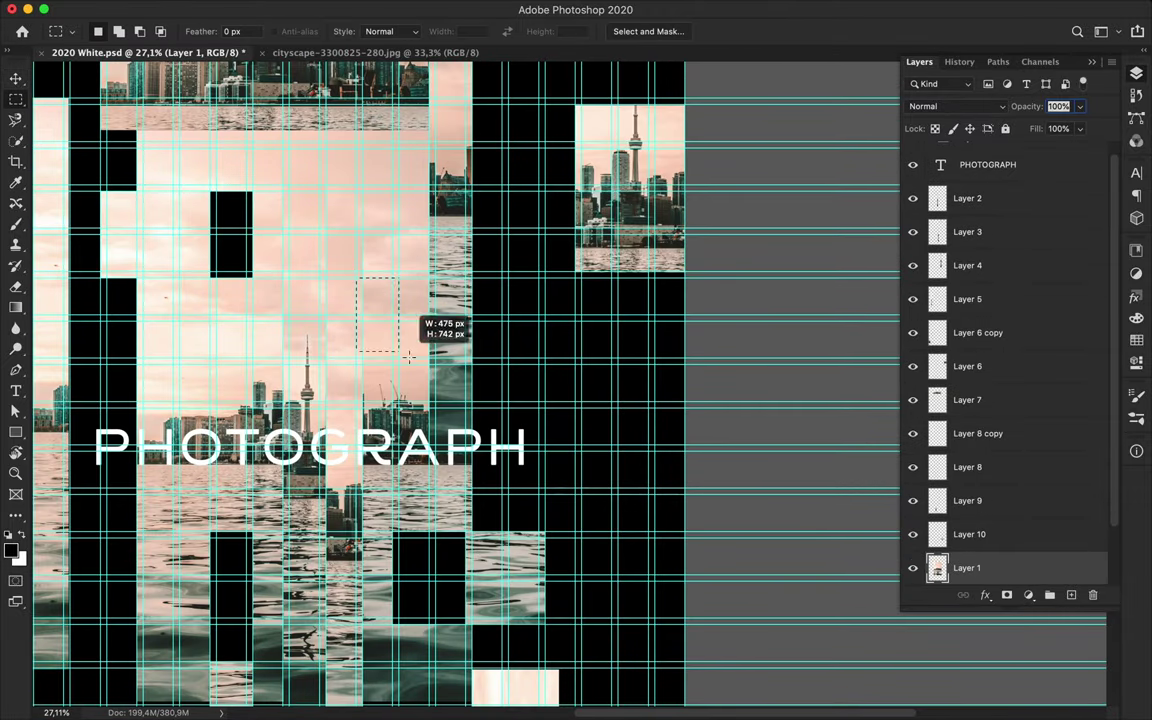
mouse_move(356, 278)
left_mouse_down()
mouse_move(437, 410)
mouse_move(548, 370)
left_mouse_up()
key("alt+BackSpace")
key("ctrl+j")
key("v")
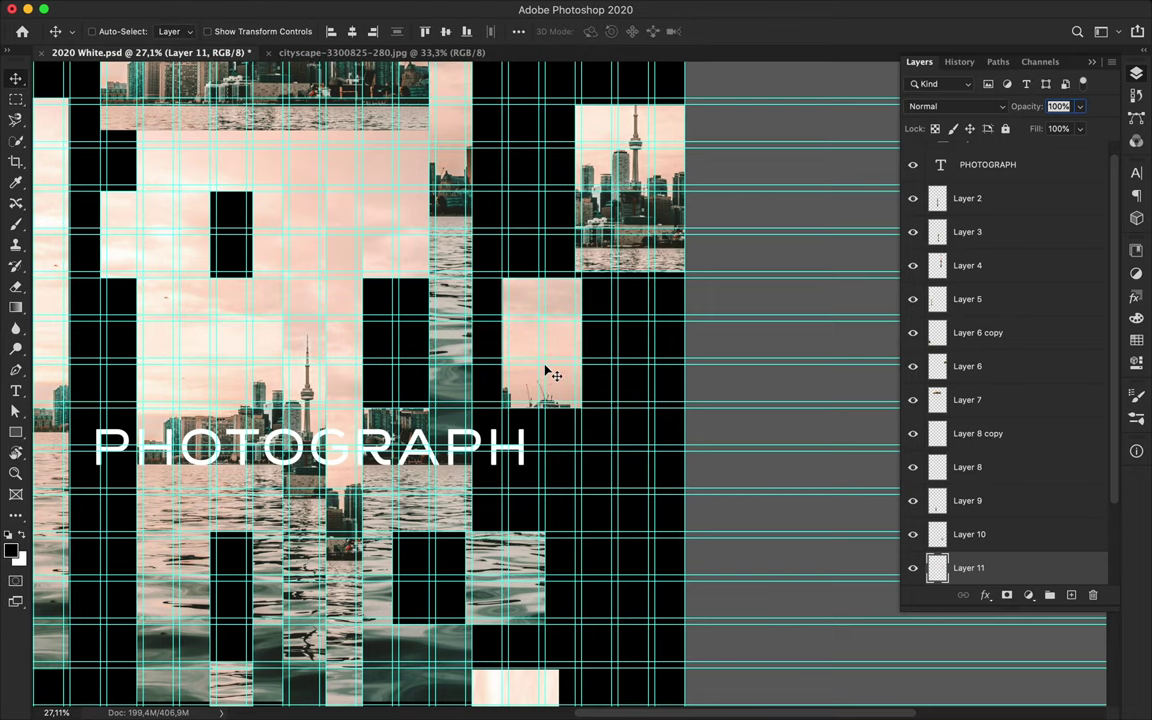
scroll(548, 370, "down", 2)
scroll(548, 370, "down", 2)
scroll(352, 360, "down", 2)
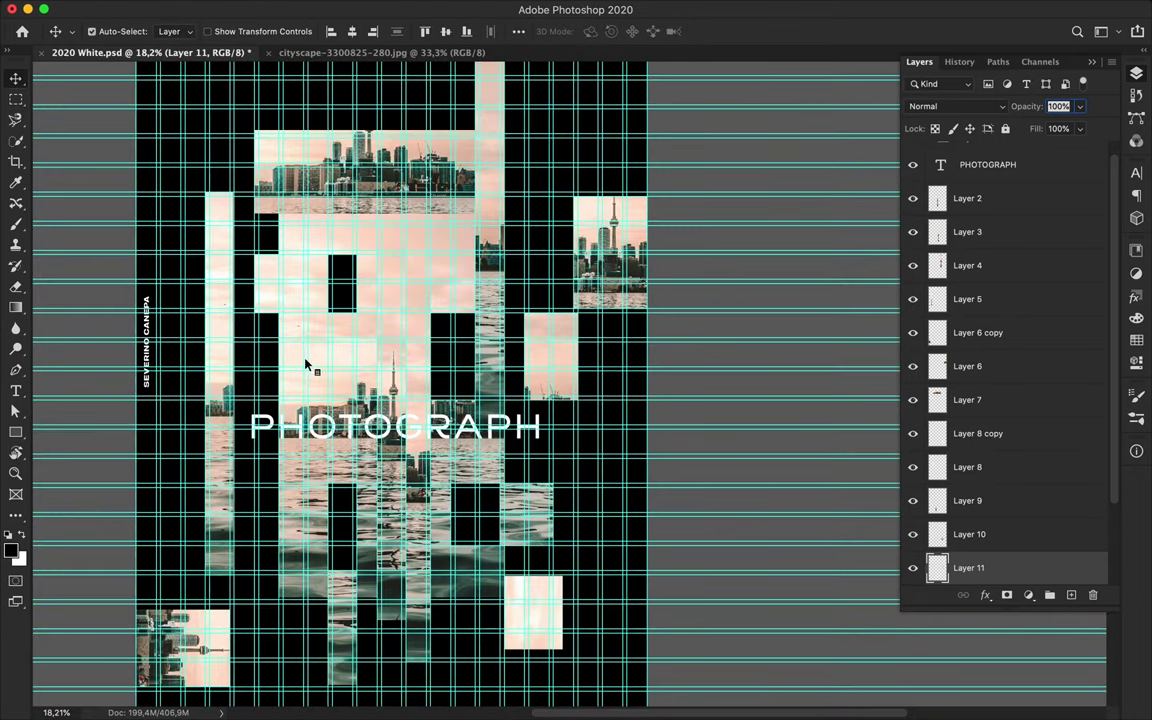
Copy a wide sky patch above the title to a new layer and shift it left.
left_click(274, 321, "ctrl")
key("m")
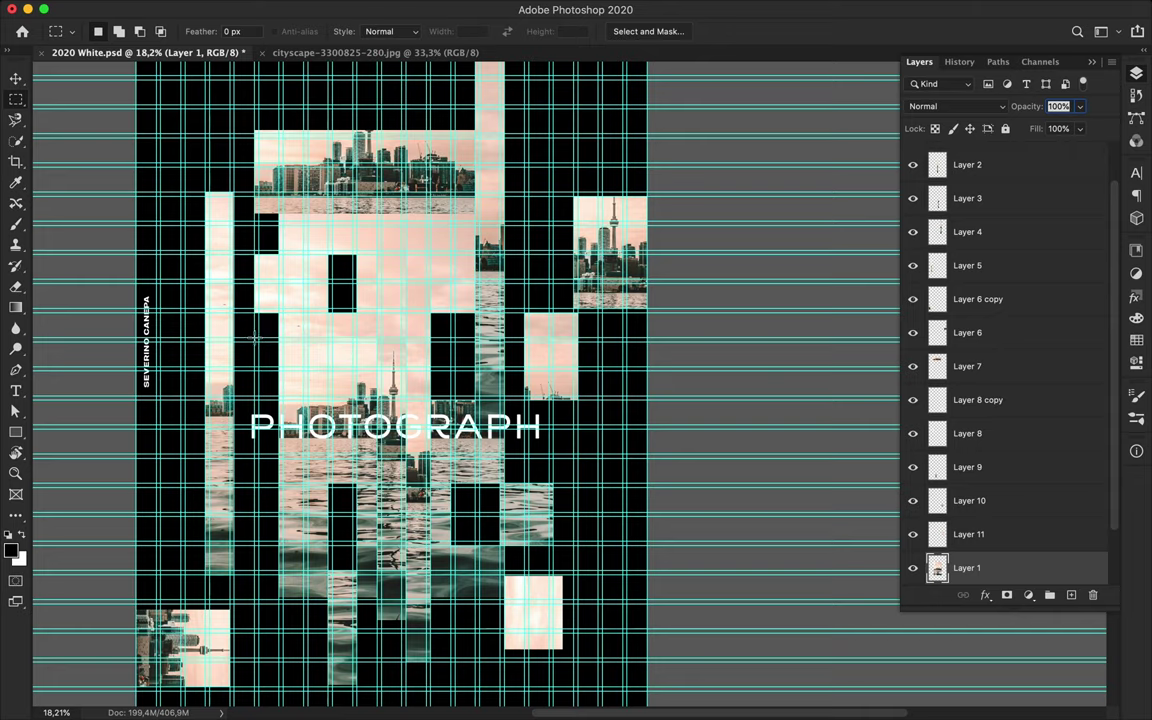
left_click_drag(254, 338, 381, 397)
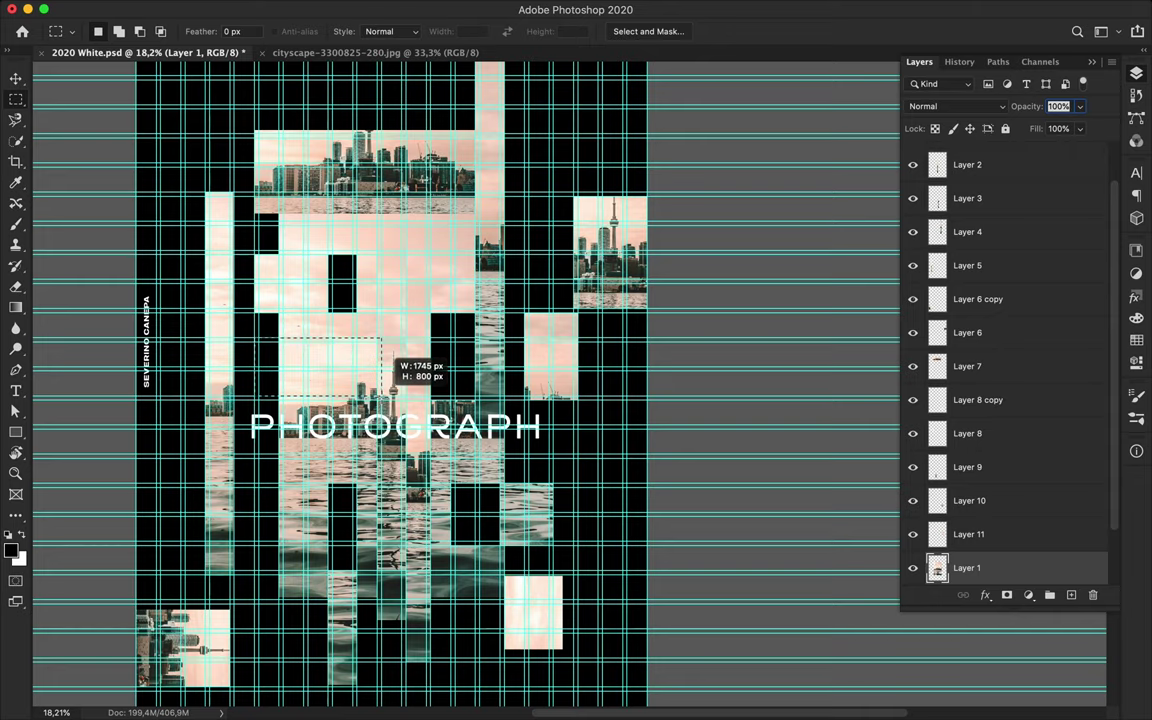
key("ctrl+j")
key("v")
mouse_move(382, 400)
left_mouse_down()
mouse_move(281, 377)
mouse_move(265, 311)
left_mouse_up()
key("ctrl+0")
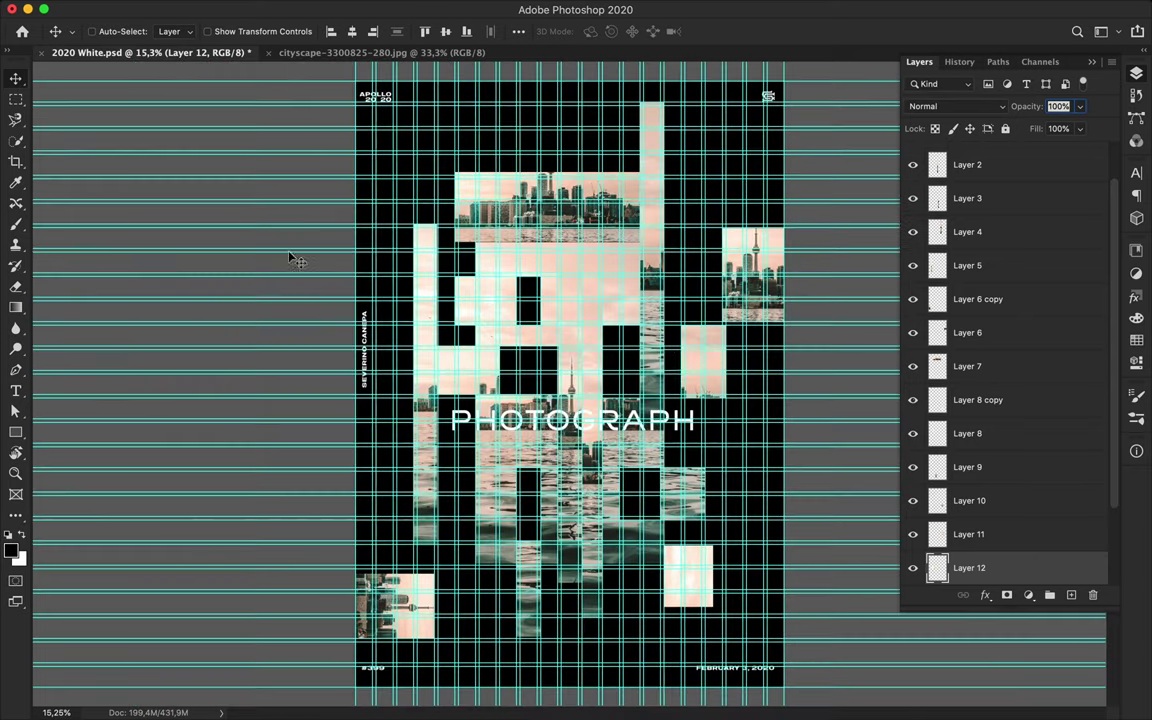
Copy part of the thin vertical strip onto a new Layer 13.
scroll(549, 250, "up", 3)
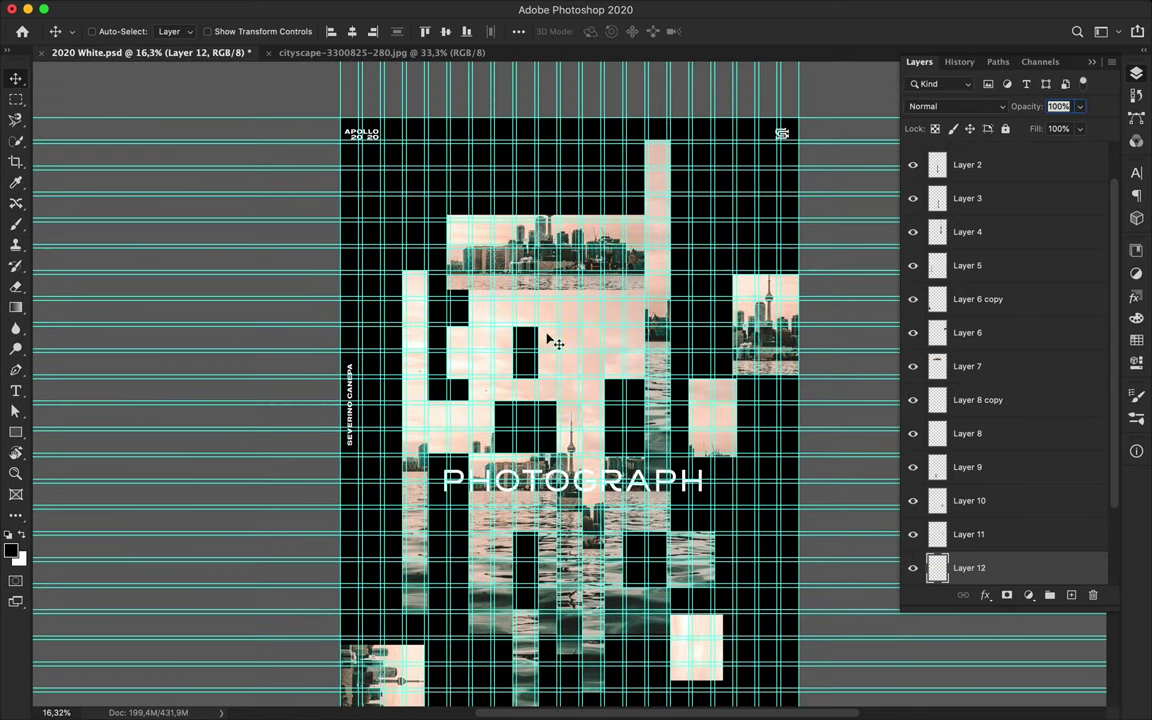
scroll(552, 342, "up", 2)
left_click(556, 345, "ctrl")
scroll(556, 350, "up", 2)
key("m")
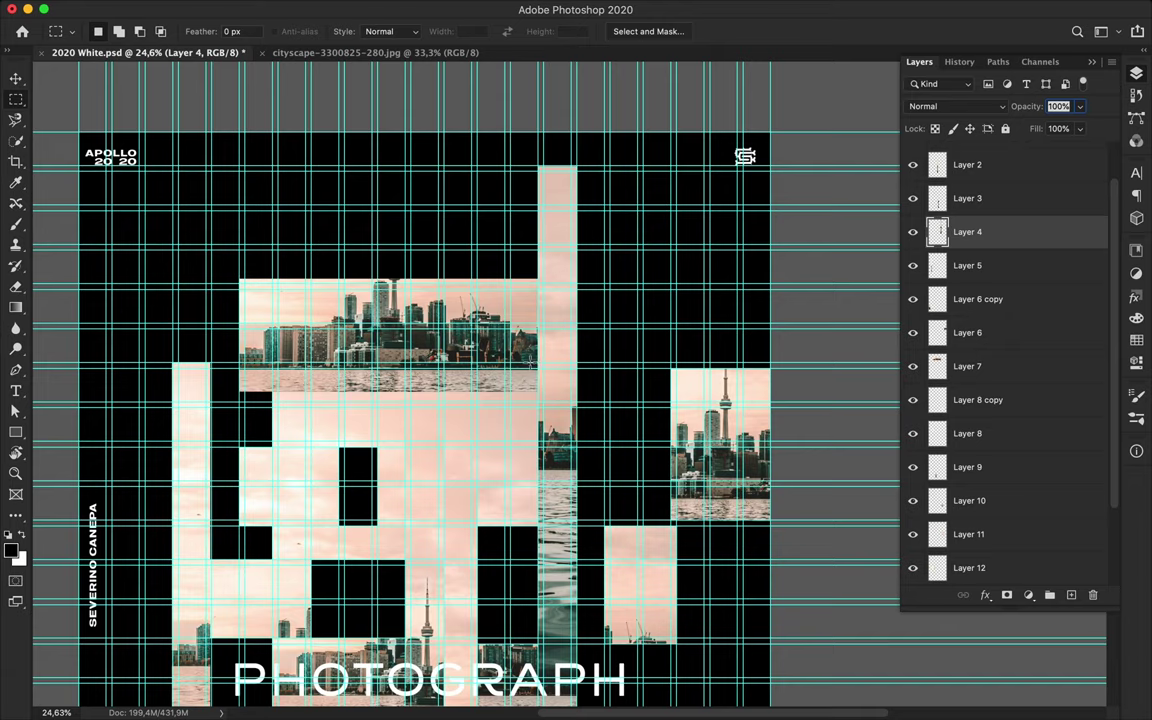
mouse_move(477, 324)
left_mouse_down()
mouse_move(553, 444)
mouse_move(616, 400)
left_mouse_up()
key("ctrl+j")
key("v")
Move the tall vertical strip down slightly and nudge the top skyline block down.
left_click(565, 420, "ctrl")
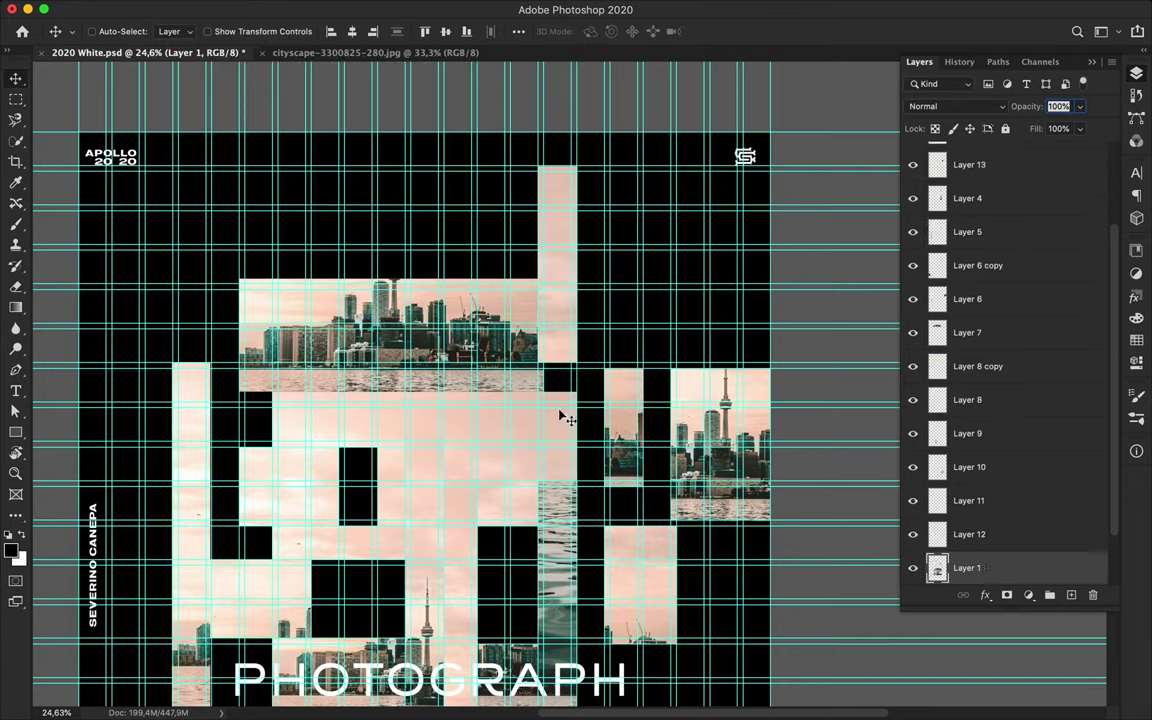
key("m")
left_click_drag(586, 380, 570, 405)
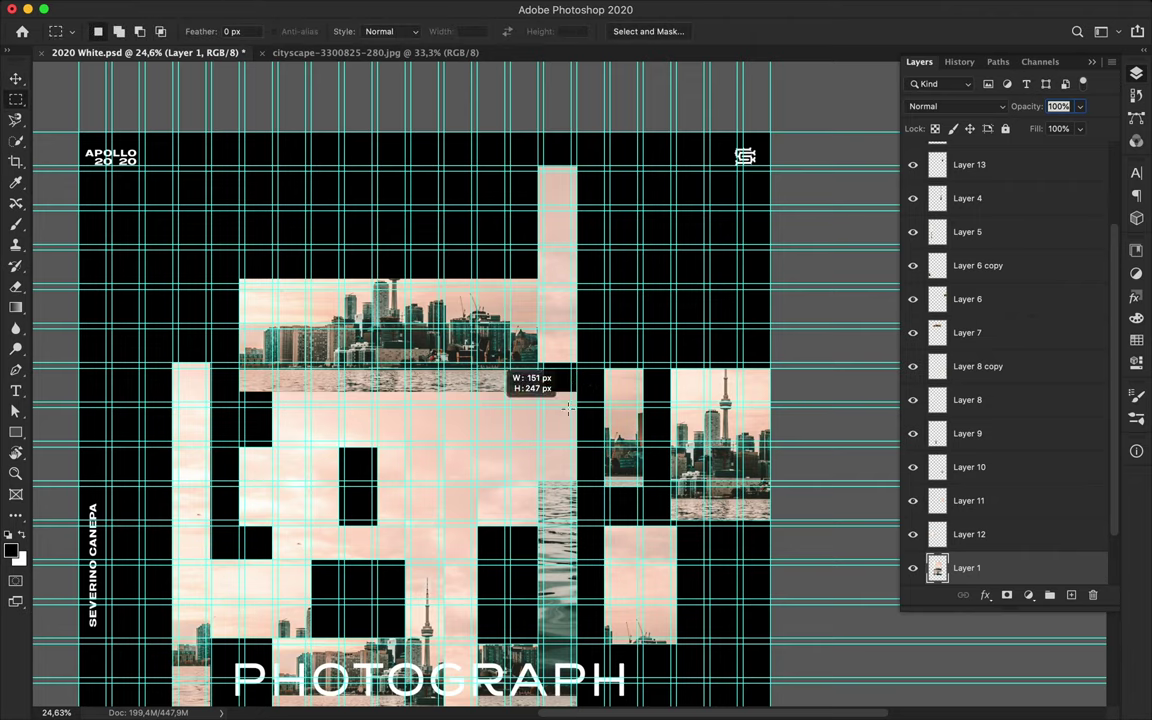
key("v")
left_click(558, 300, "ctrl")
left_click_drag(558, 300, 558, 339)
left_click(463, 320, "ctrl")
left_click_drag(463, 320, 463, 330)
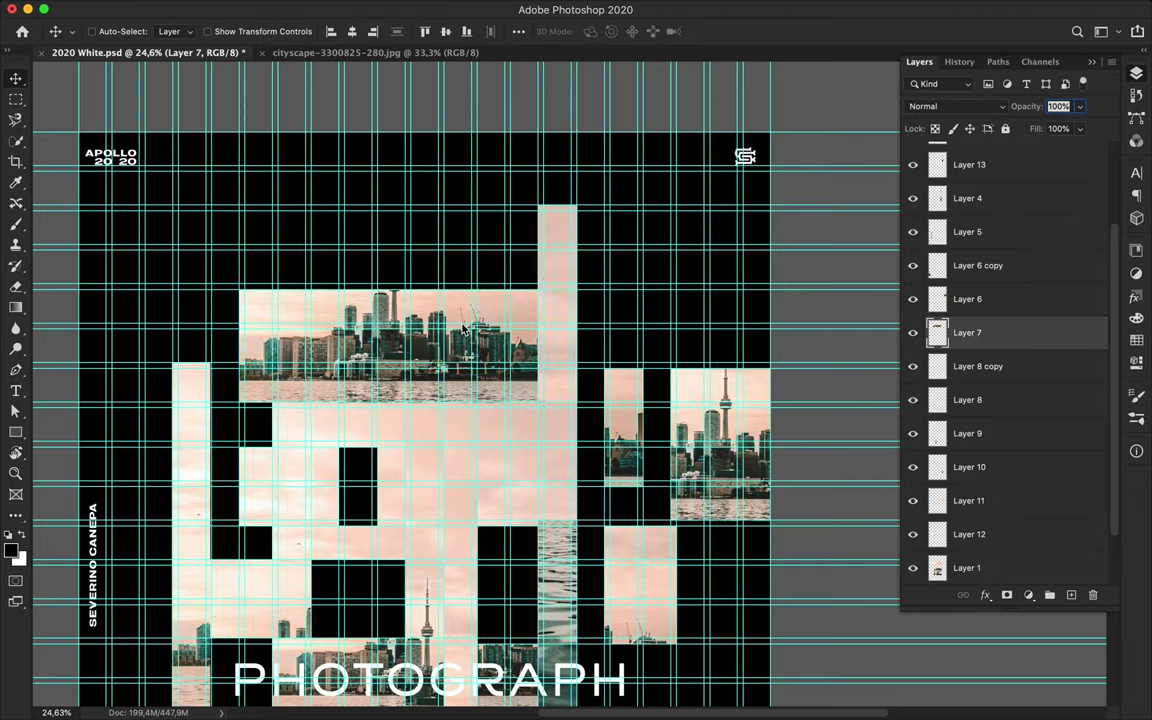
Duplicate the small strip up-left, delete its overhanging edge, and hide the guides.
left_click_drag(628, 407, 594, 278)
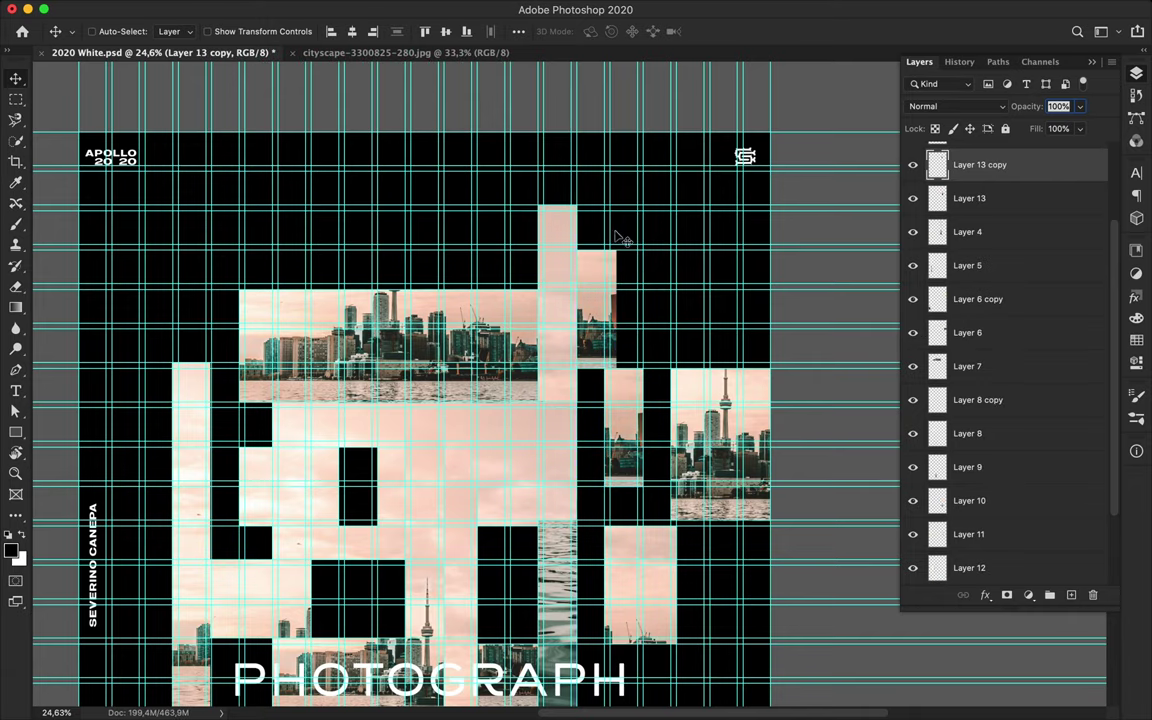
key("m")
left_click_drag(611, 224, 643, 401)
key("Delete")
key("ctrl+d")
key("v")
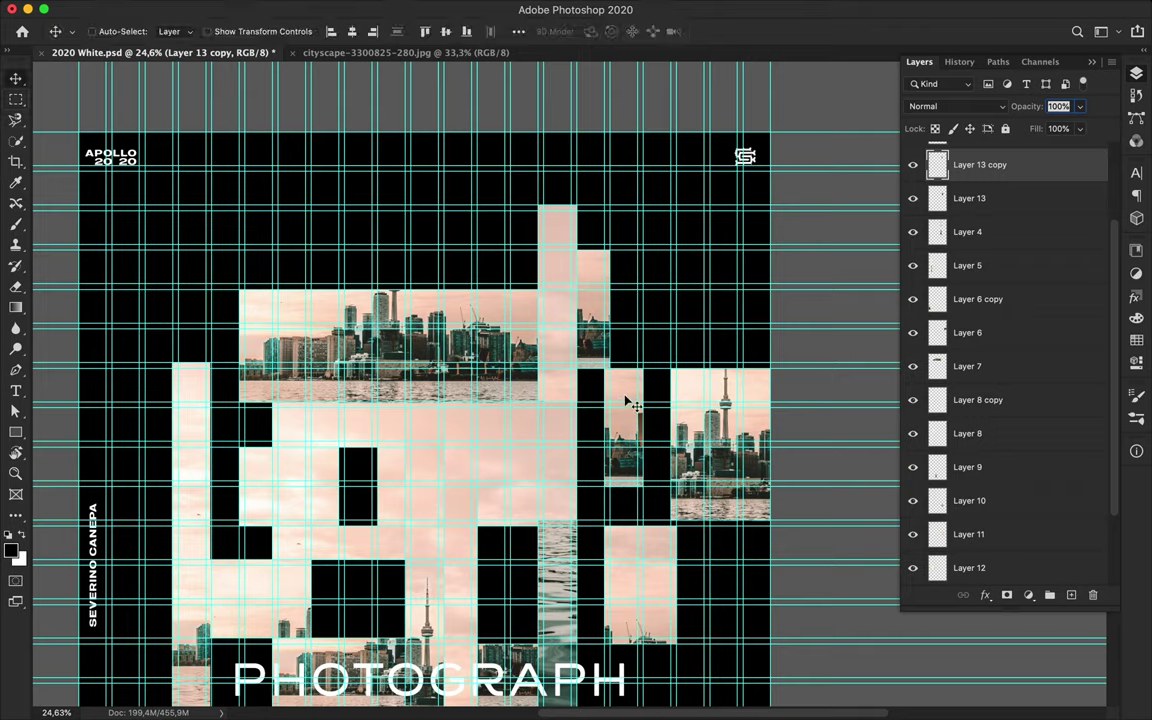
key("ctrl+semicolon")
scroll(678, 317, "down", 2)
scroll(678, 317, "down", 1)
scroll(571, 470, "down", 1)
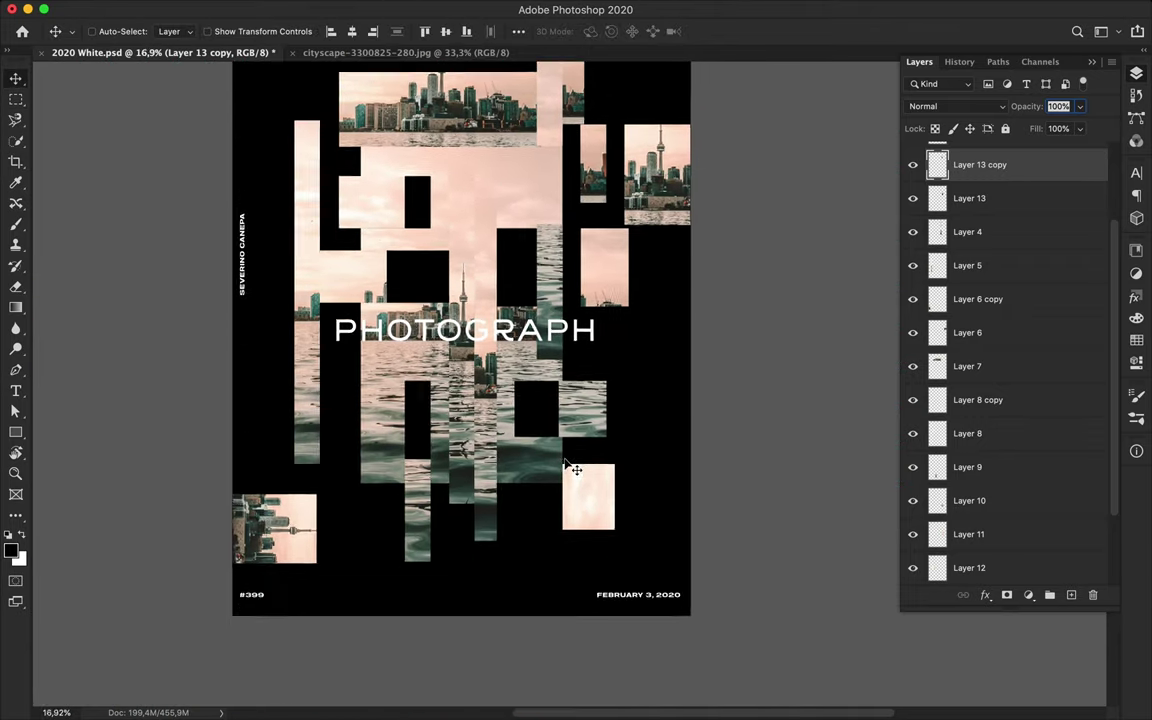
scroll(568, 467, "down", 2)
Move the tall left strip upward and drag a sky block down.
left_click_drag(440, 445, 505, 308)
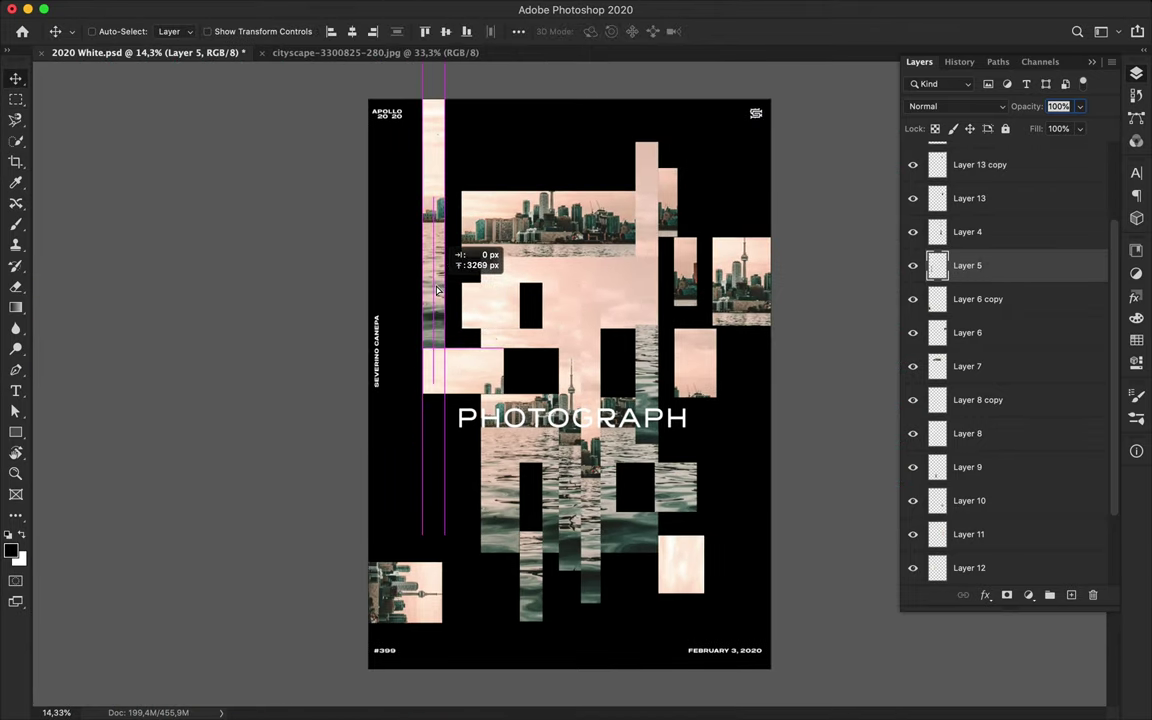
scroll(630, 335, "up", 1)
mouse_move(712, 381)
left_mouse_down()
mouse_move(363, 458)
mouse_move(431, 517)
mouse_move(720, 519)
left_mouse_up()
scroll(686, 488, "down", 1)
Undo the collage edits back to the plain cityscape image, then hide the guides.
key("ctrl+semicolon")
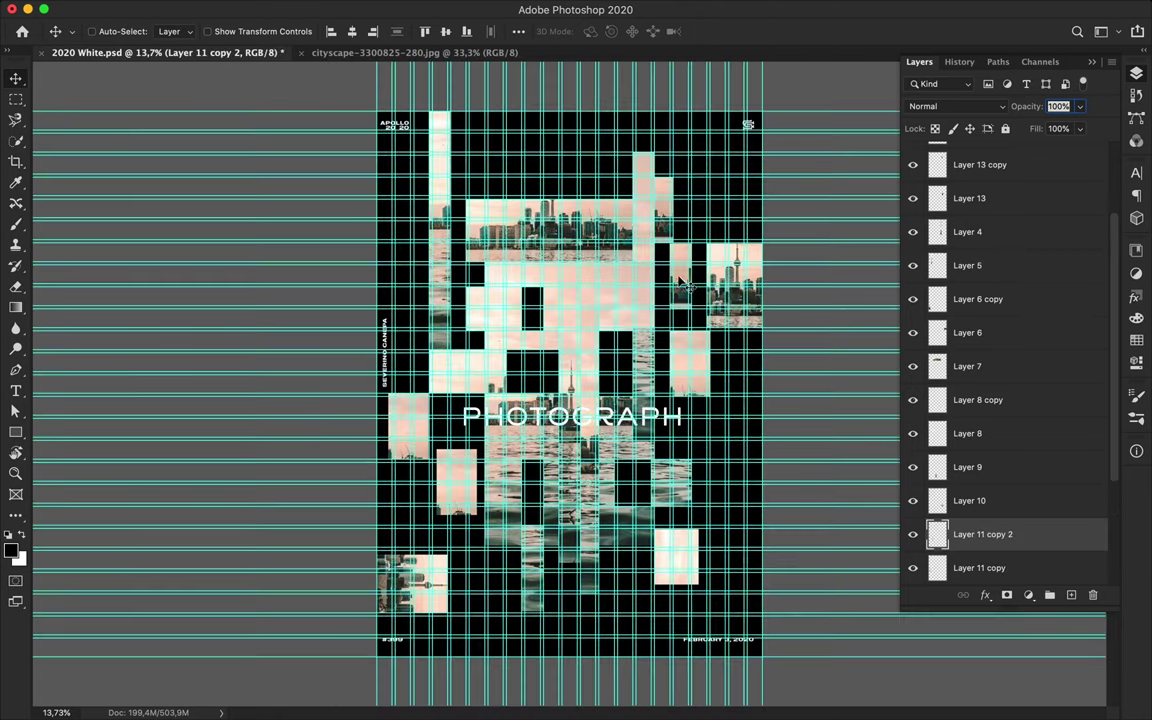
key("ctrl+z")
key("ctrl+z")
key("ctrl+z")
key("ctrl+z")
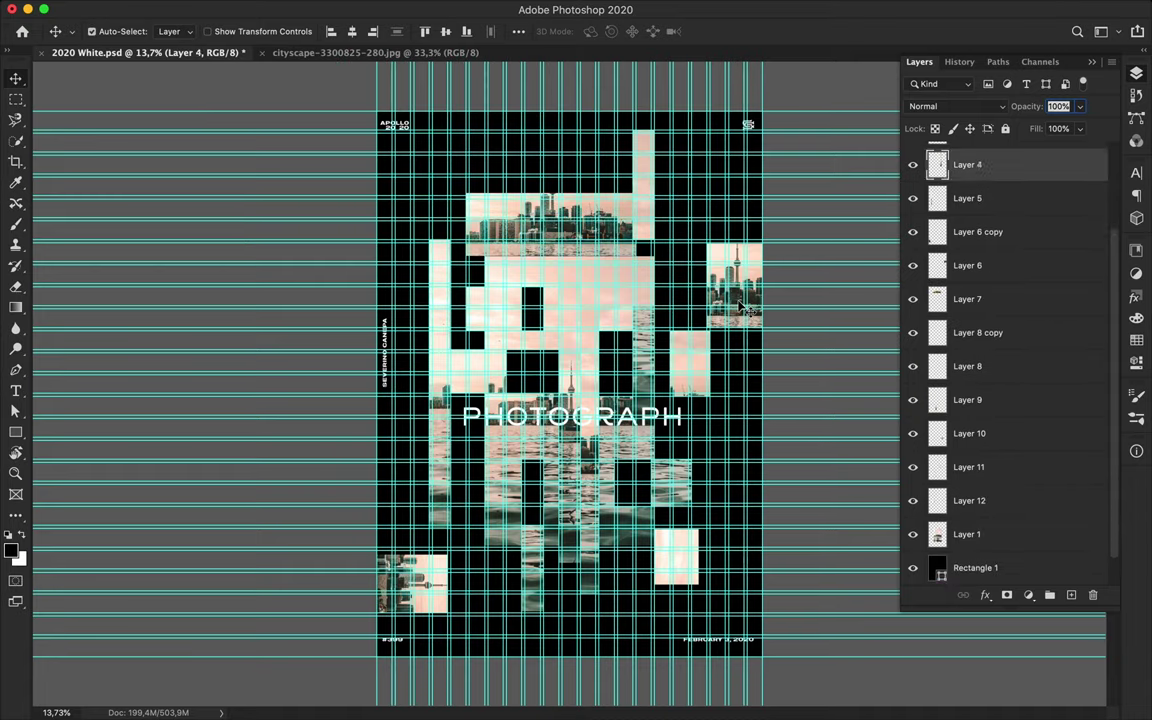
key("ctrl+z")
key("ctrl+z")
key("ctrl+z")
key("ctrl+z")
key("ctrl+z")
key("ctrl+z")
key("ctrl+z")
key("ctrl+z")
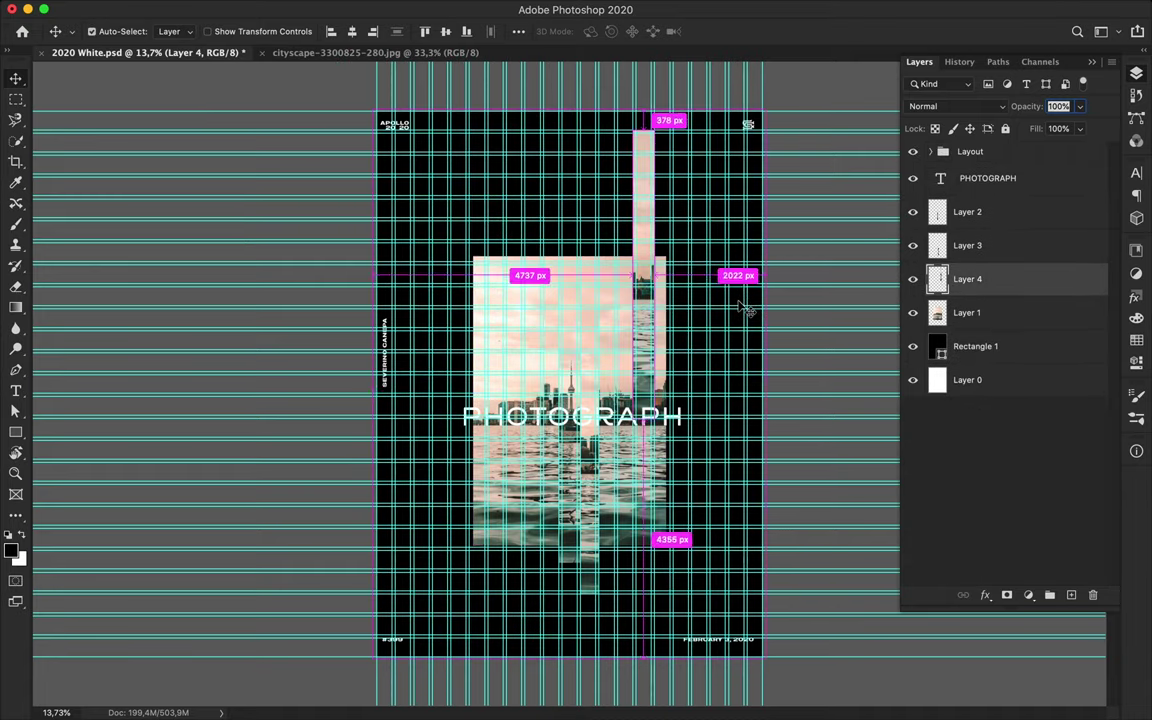
key("ctrl+z")
key("ctrl+z")
key("ctrl+z")
key("ctrl+semicolon")
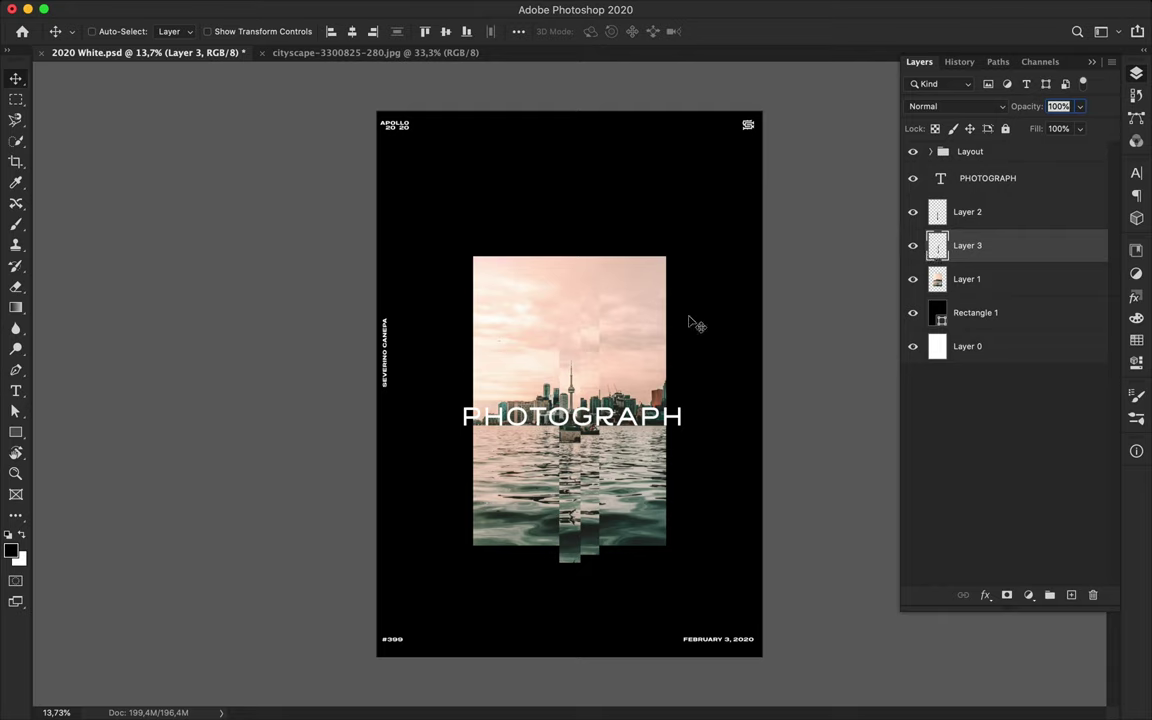
Place a Layer 3 copy at the top edge and move Layer 3 to bottom-left.
mouse_move(571, 341)
left_mouse_down()
mouse_move(697, 248)
mouse_move(700, 146)
left_mouse_up()
key("ctrl+semicolon")
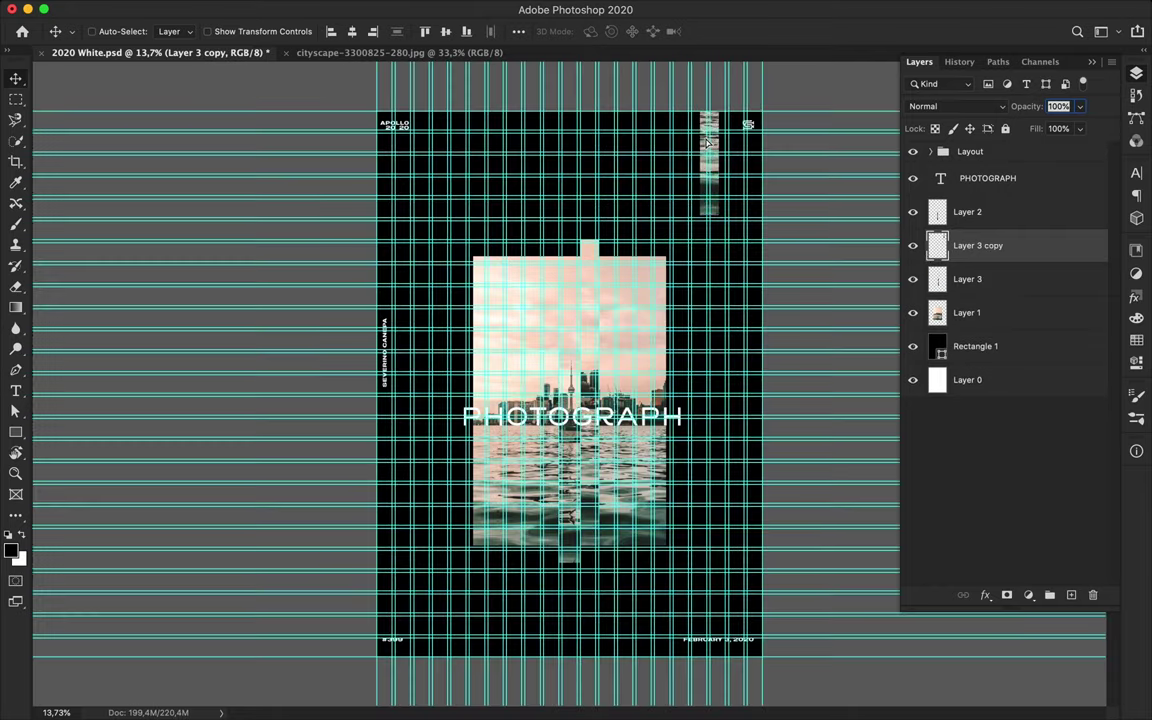
left_click_drag(589, 288, 420, 578)
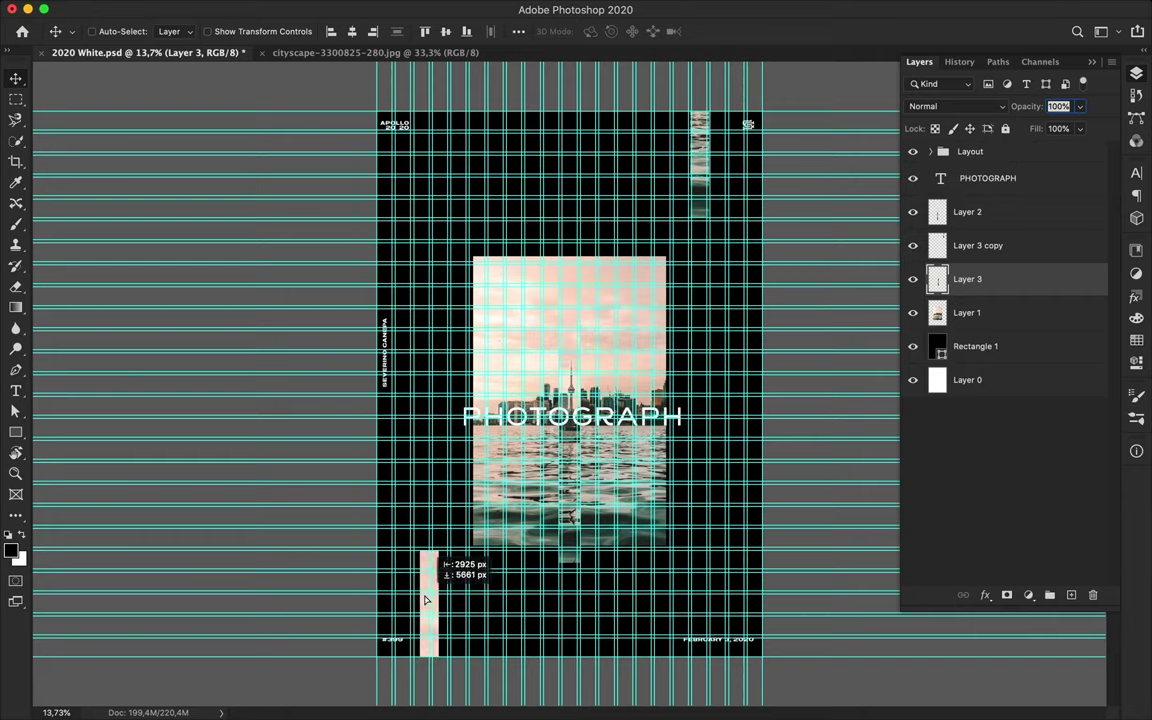
scroll(460, 560, "up", 1)
key("ctrl+semicolon")
Duplicate the Layer 2 strip below the photo, stacking it beneath Layer 1, then offset a photo copy.
left_click_drag(568, 493, 592, 515)
mouse_move(985, 212)
left_mouse_down()
mouse_move(998, 283)
mouse_move(990, 329)
left_mouse_up()
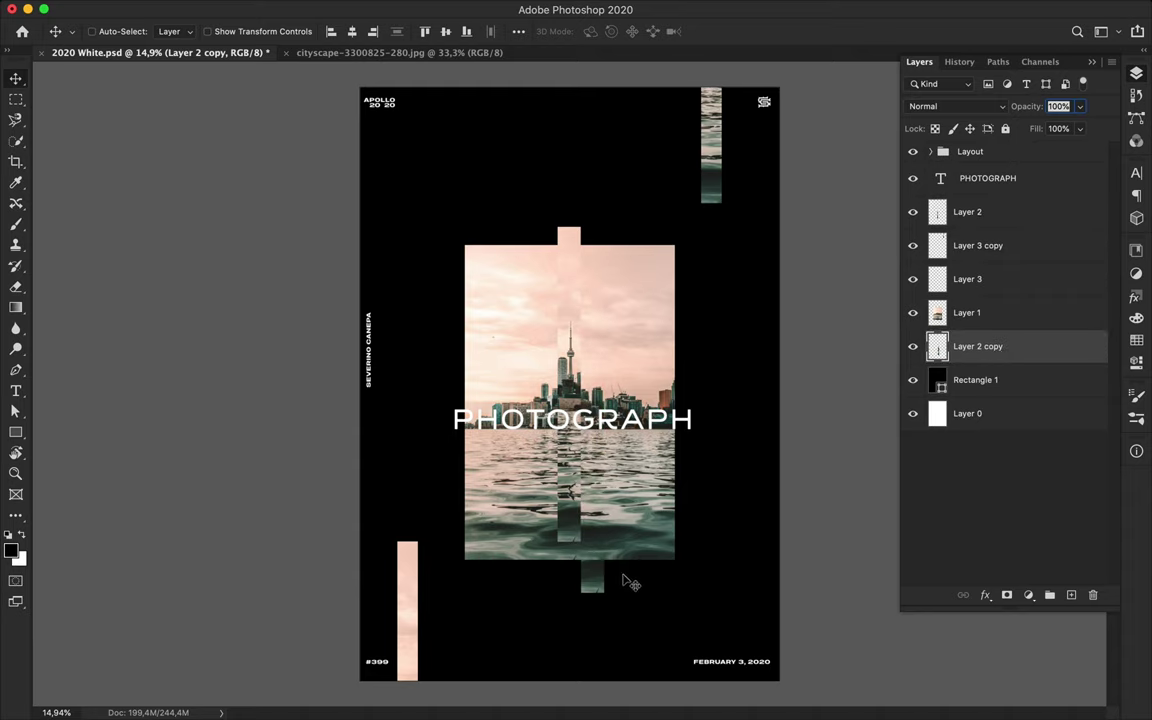
left_click(667, 428)
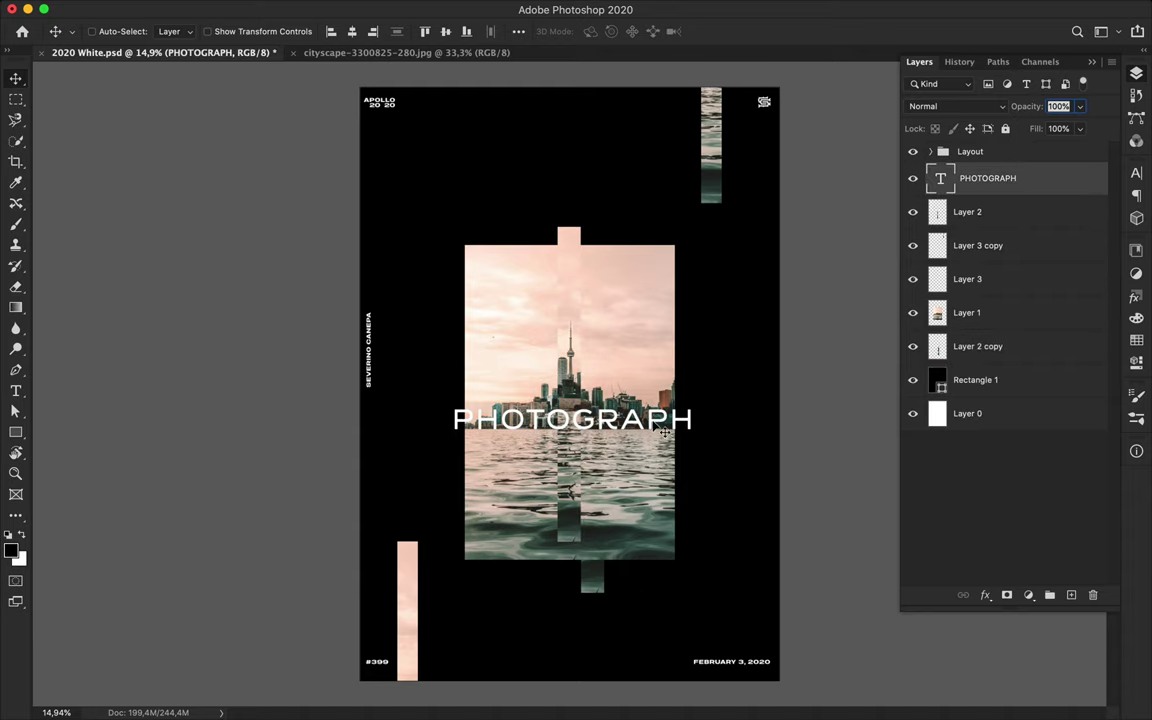
left_click_drag(663, 360, 650, 346)
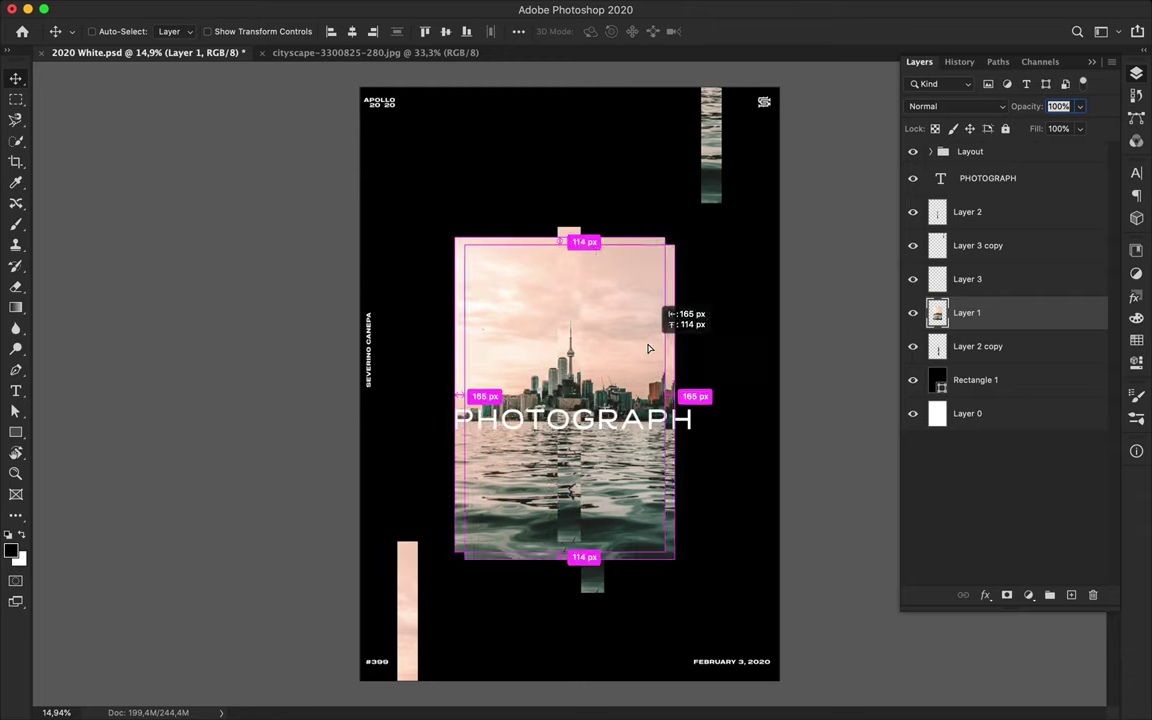
Apply Mosaic pixelation to the photo copy and nudge it up and left.
left_click(374, 8)
left_click(640, 331)
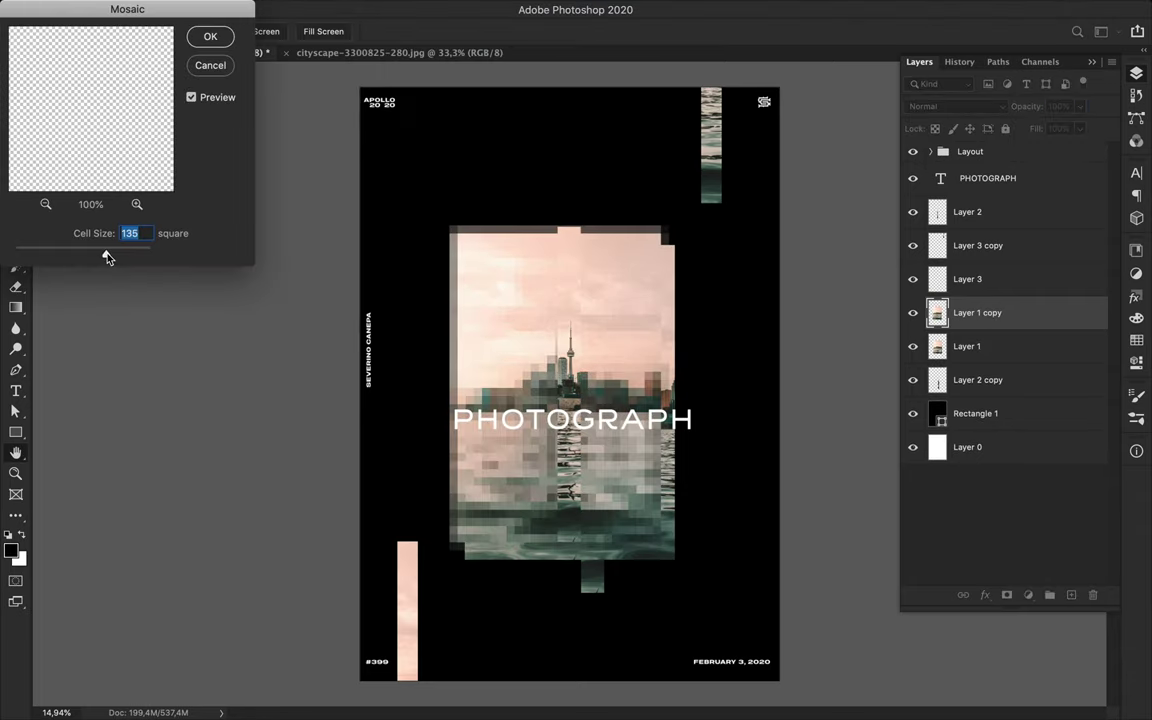
left_click(211, 38)
left_click_drag(503, 358, 493, 349)
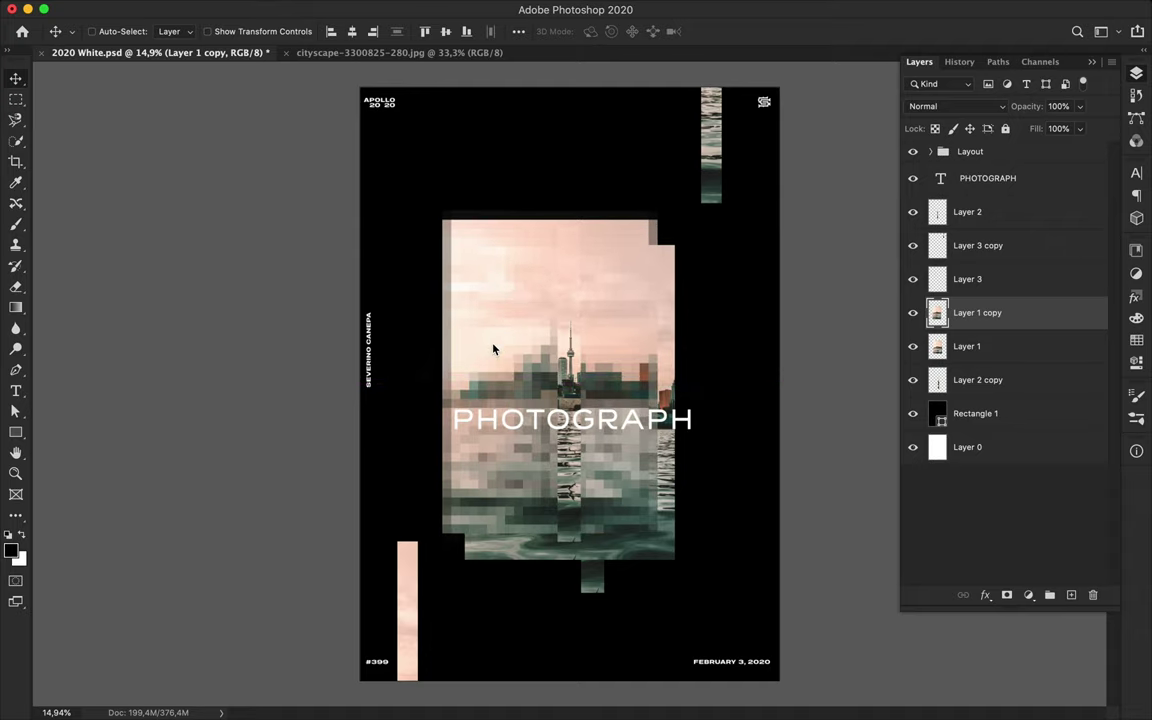
left_click_drag(497, 352, 473, 352)
Duplicate the top-right strip, pixelate the copy with Mosaic and slide it right.
left_click(718, 177, "ctrl")
mouse_move(718, 177)
left_mouse_down()
mouse_move(691, 218)
mouse_move(692, 115)
left_mouse_up()
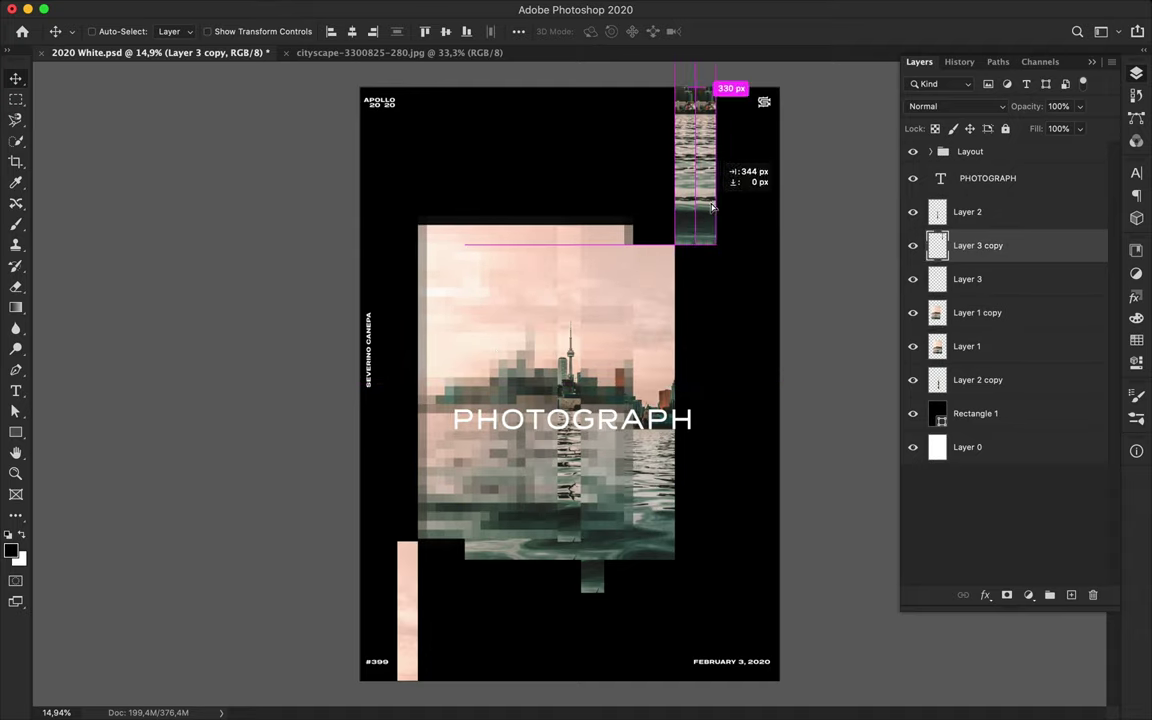
left_click(499, 10)
left_click(663, 147)
left_click_drag(678, 195, 705, 195)
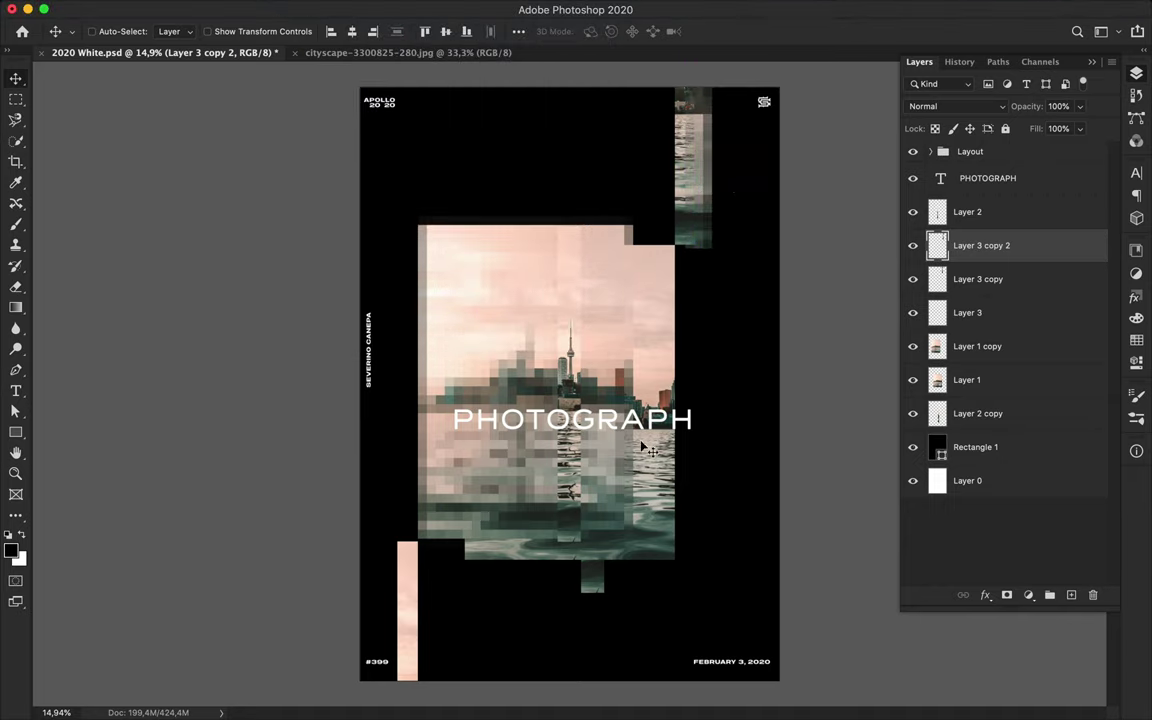
Offset a pixelated duplicate of the bottom-left strip and move the PHOTOGRAPH title up-right.
left_click(406, 620)
left_click_drag(406, 622, 411, 674)
left_click(374, 9)
left_click_drag(412, 600, 433, 588)
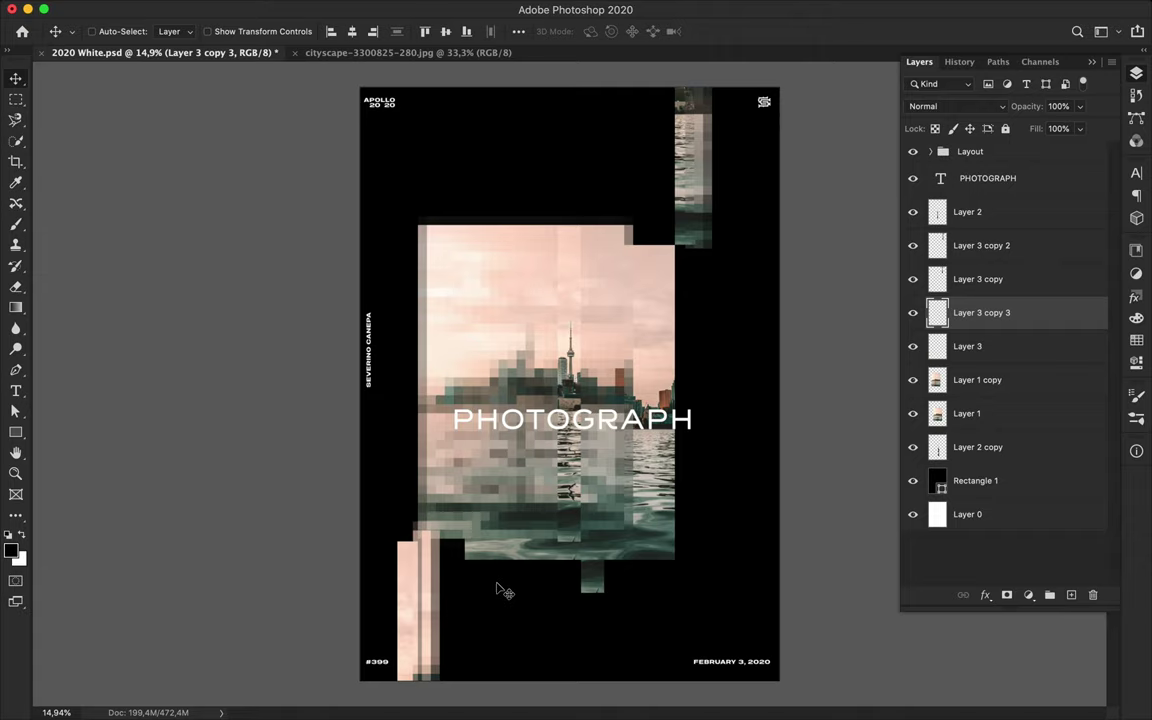
left_click(632, 428)
left_click_drag(651, 433, 790, 280)
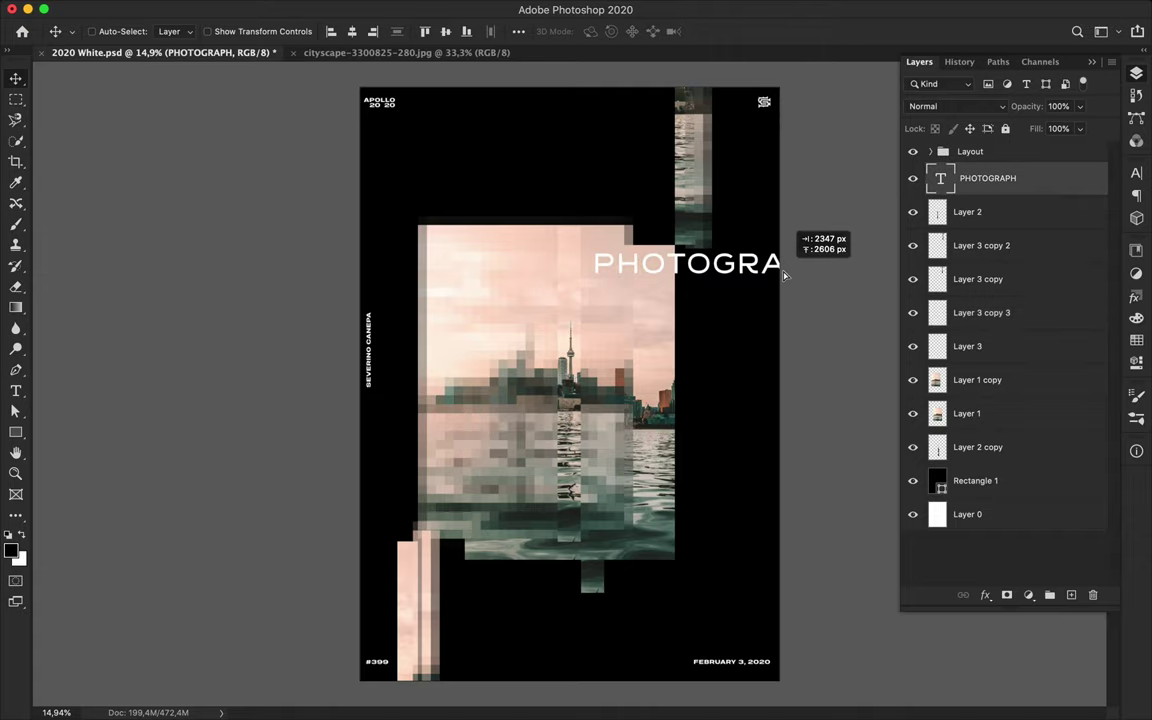
Break the title onto a new line and set its leading to 91 pt.
double_click(700, 268)
left_click(699, 268)
key("BackSpace")
key("BackSpace")
key("BackSpace")
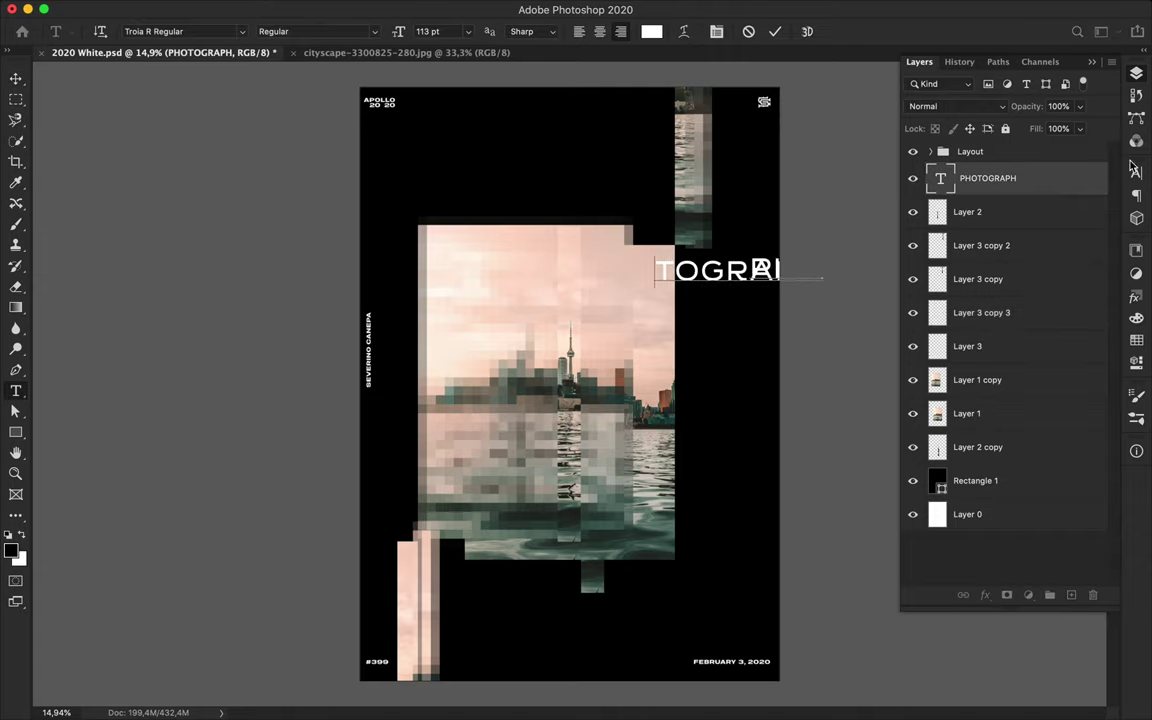
left_click(1136, 173)
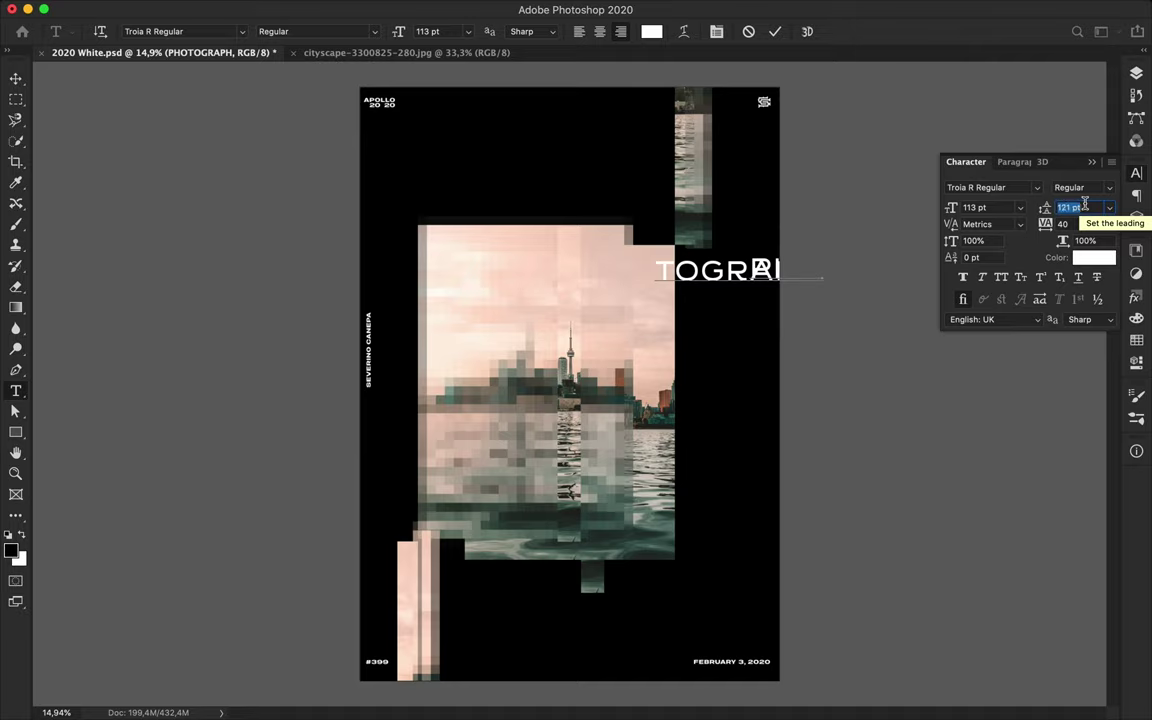
type("81")
key("Return")
type("91")
key("Return")
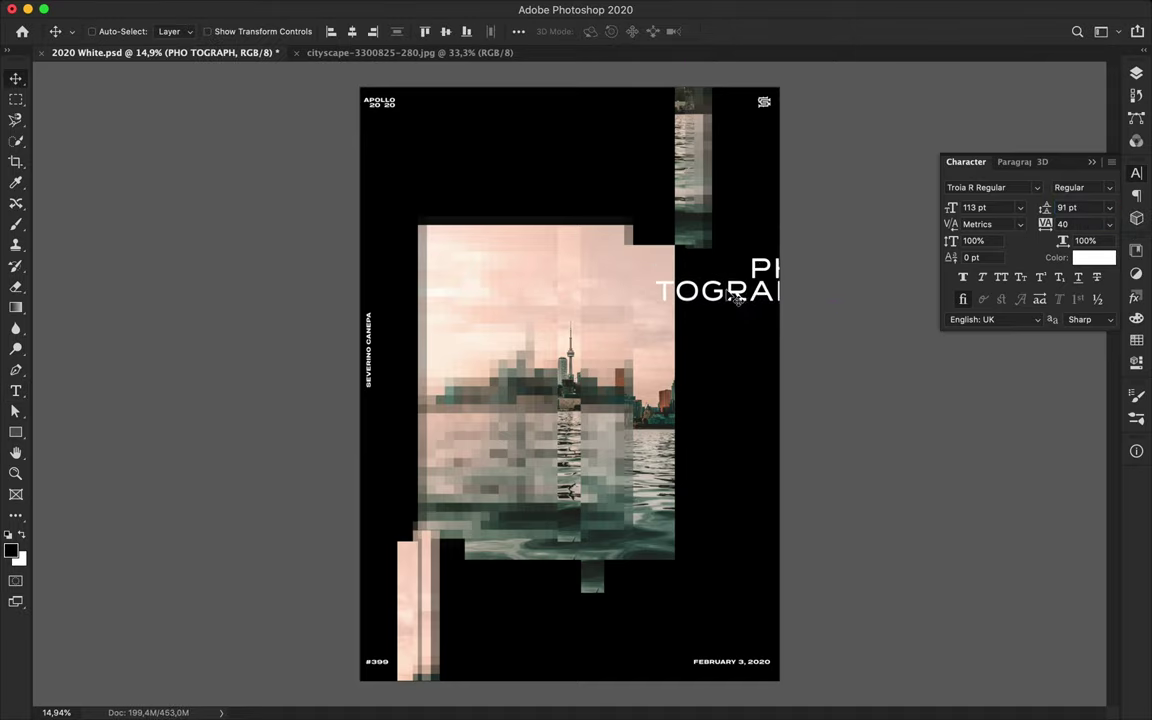
Stack the title as PHO, TO, GRAPH, move it down-left and scale it to 152%.
double_click(738, 297)
key("Return")
key("Escape")
mouse_move(740, 310)
left_mouse_down()
mouse_move(680, 350)
mouse_move(680, 392)
left_mouse_up()
key("ctrl+t")
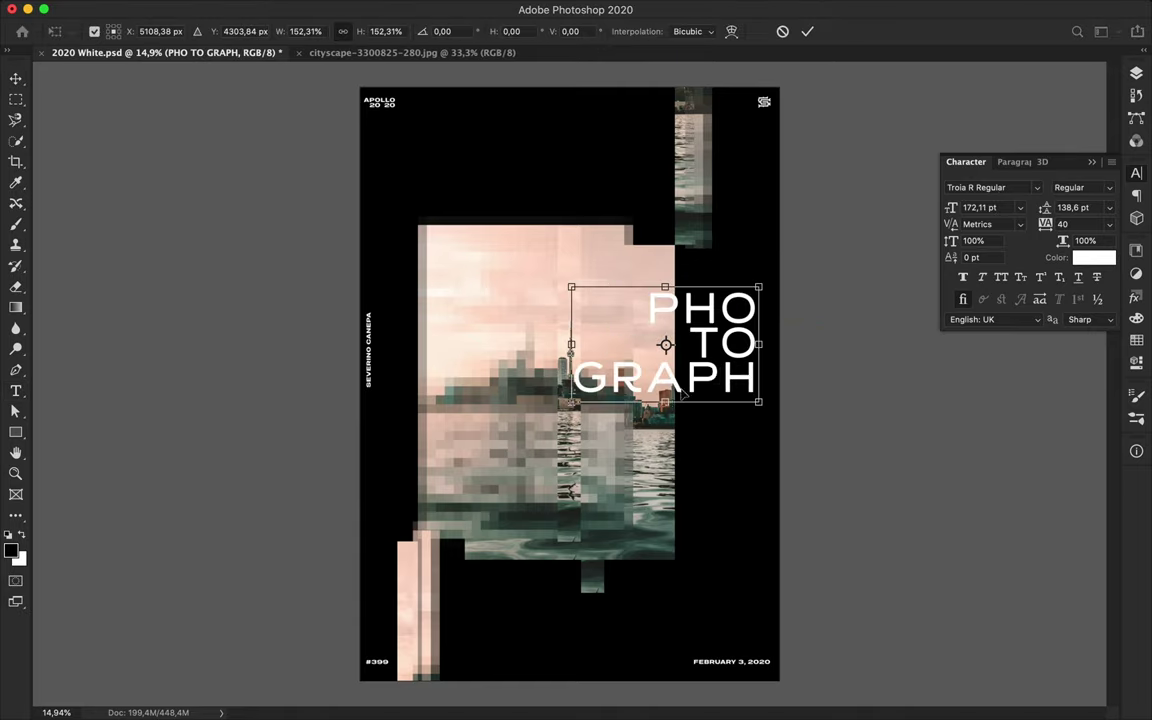
key("Return")
Colour the title text bright mint green.
key("t")
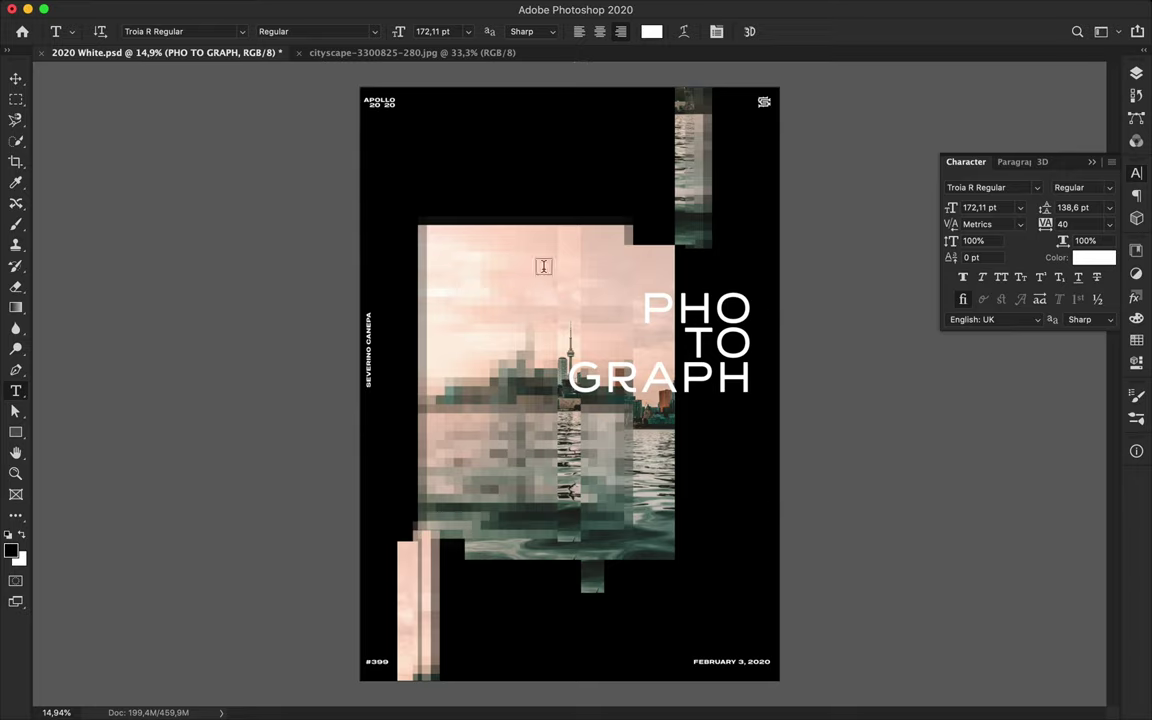
left_click(655, 35)
left_click(607, 543)
left_click(650, 231)
left_click(836, 162)
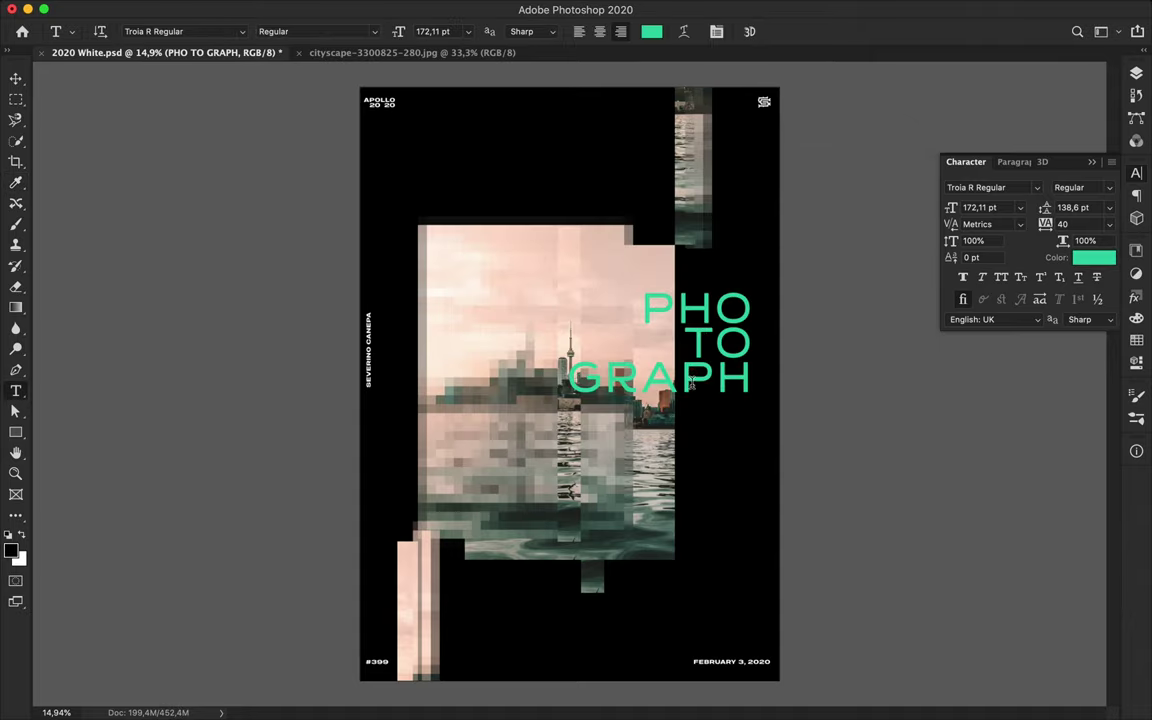
Move the title about 35 px down and select the pixelated photo copy layer.
key("v")
left_click_drag(700, 340, 700, 375)
left_click(617, 329)
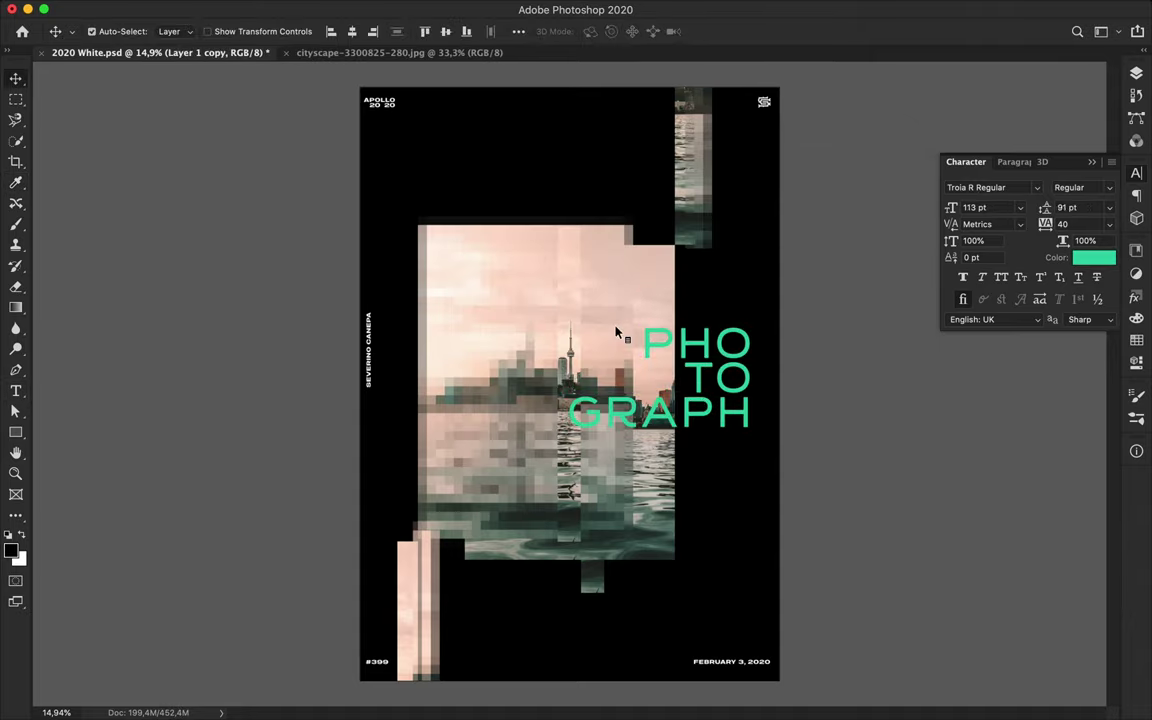
Move Layer 1 copy above Layer 3 and keep the title layer at the top of the stack.
key("F7")
left_click_drag(975, 380, 977, 343)
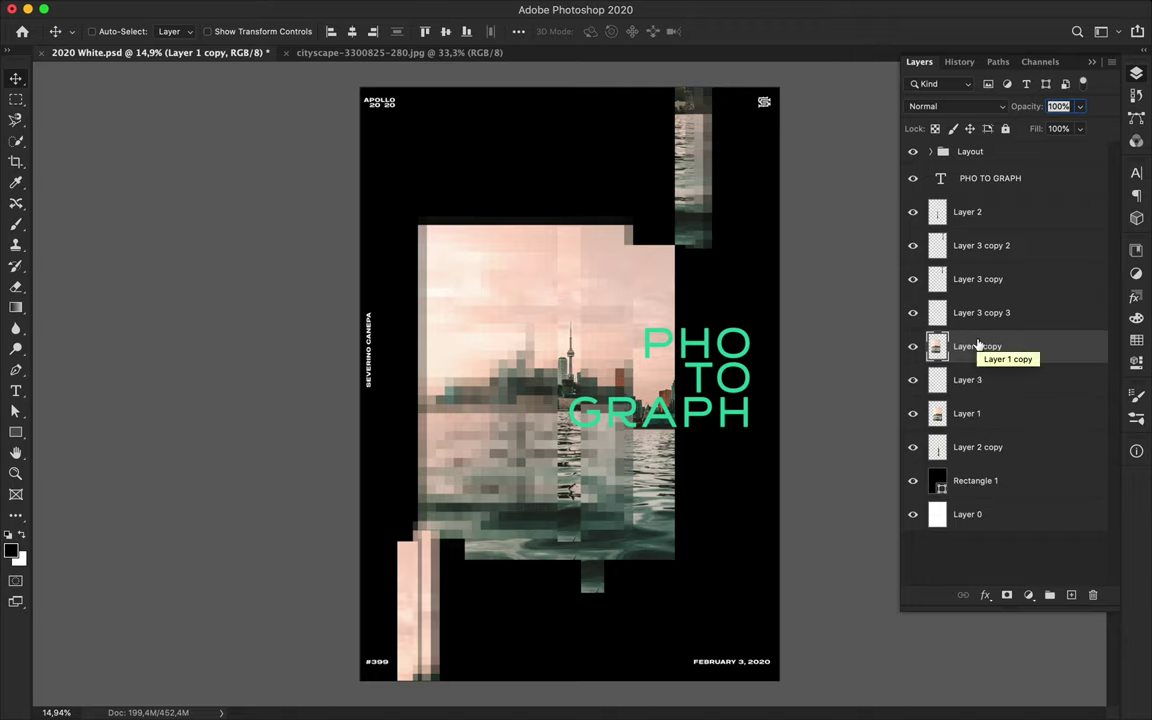
left_click_drag(990, 178, 998, 316)
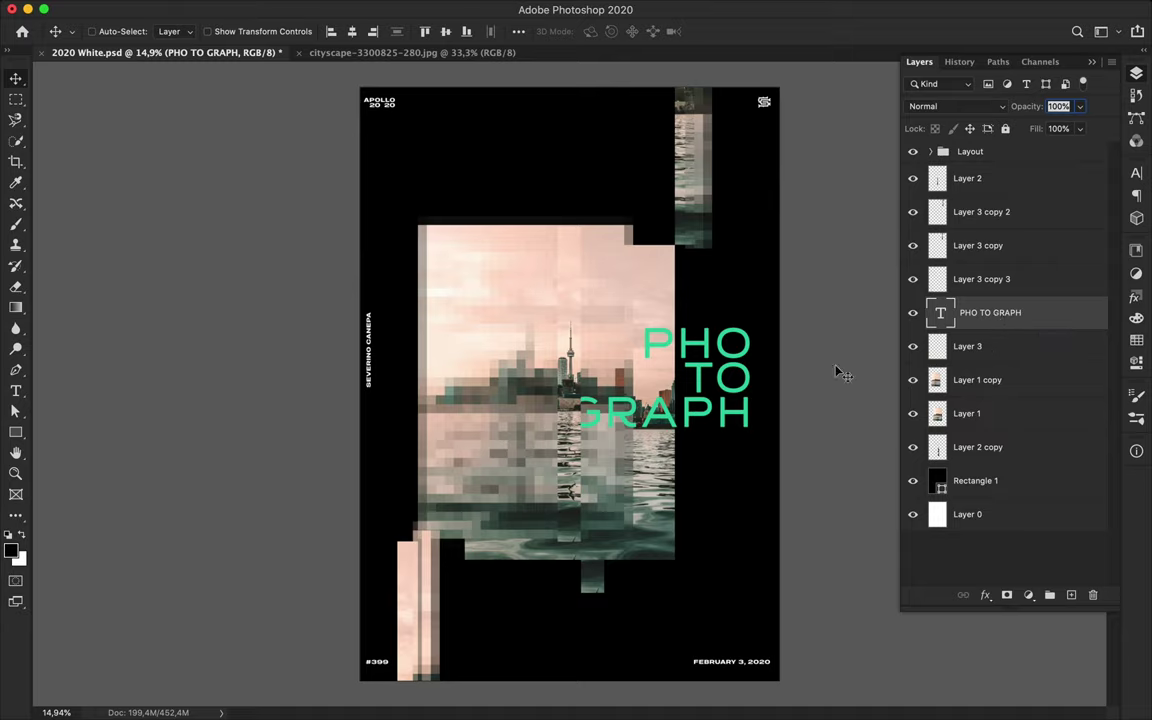
left_click_drag(735, 400, 740, 400)
left_click_drag(990, 313, 970, 170)
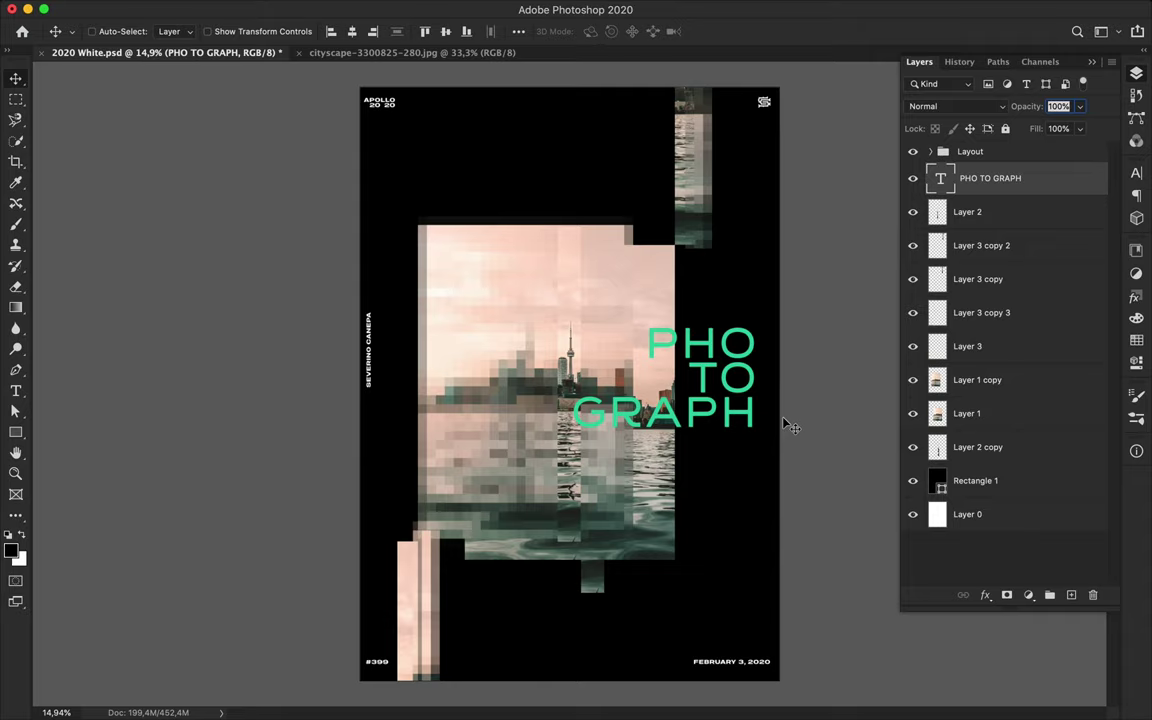
Shift the title left over the photo and recolour it orange #e17b32.
scroll(723, 535, "down", 1)
left_click_drag(643, 366, 605, 366)
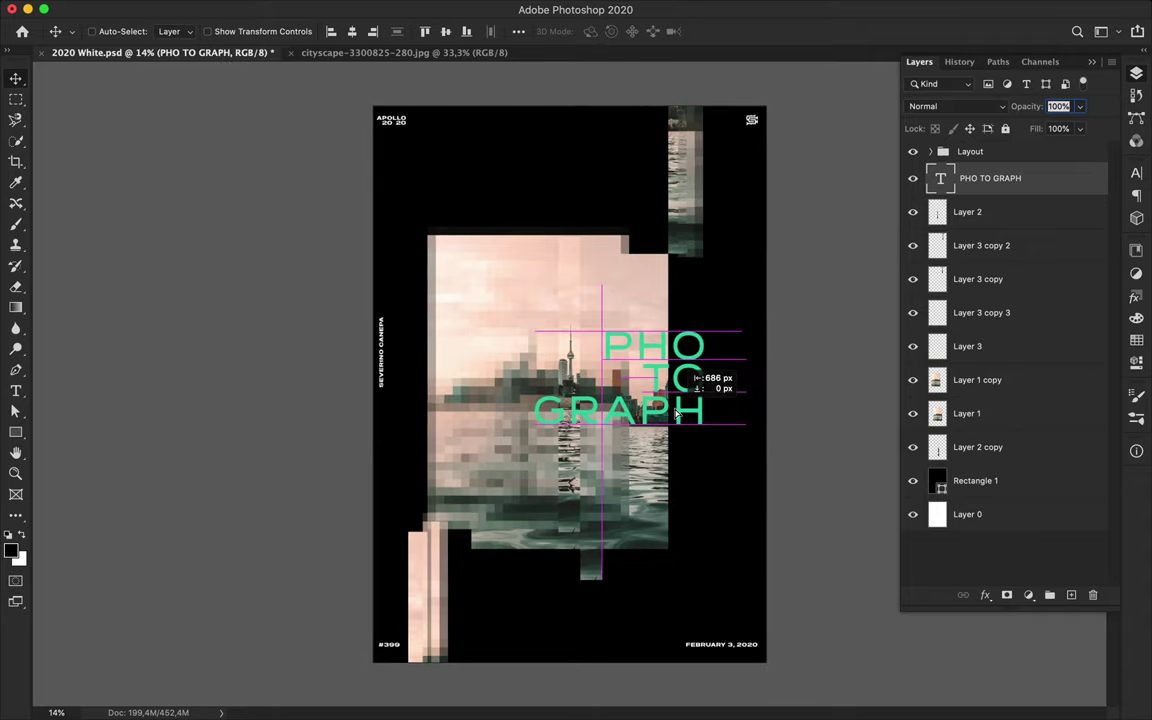
key("t")
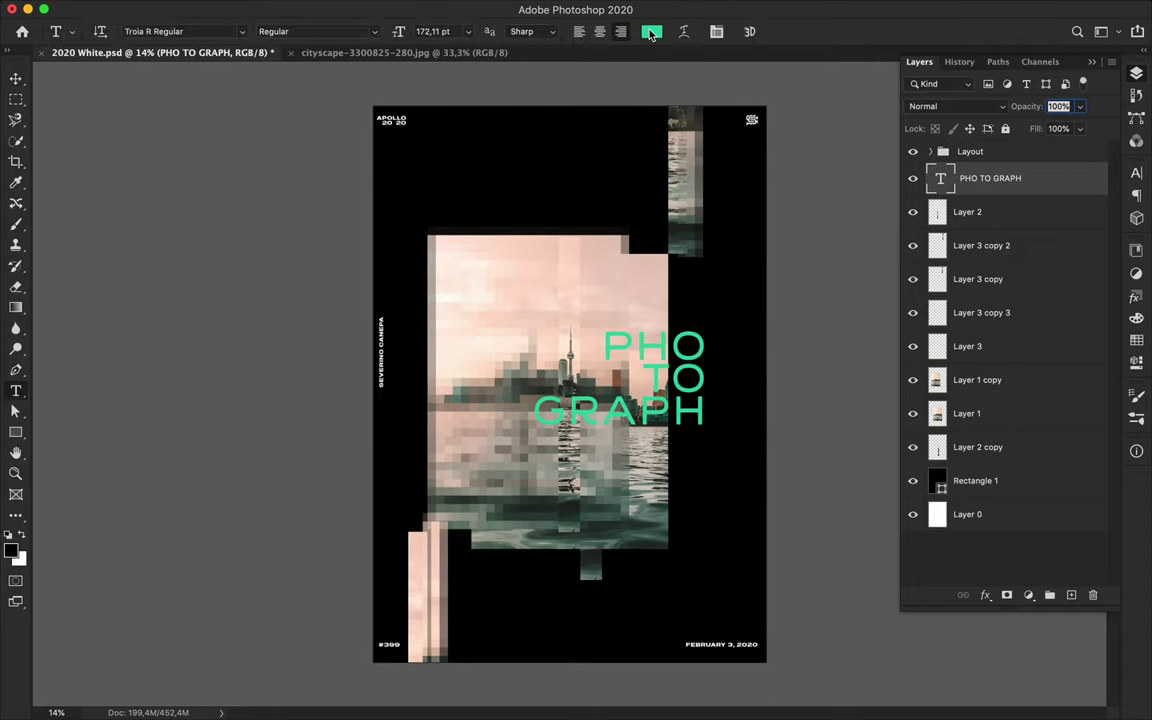
left_click(653, 31)
left_click(458, 264)
left_click(646, 198)
left_click(864, 170)
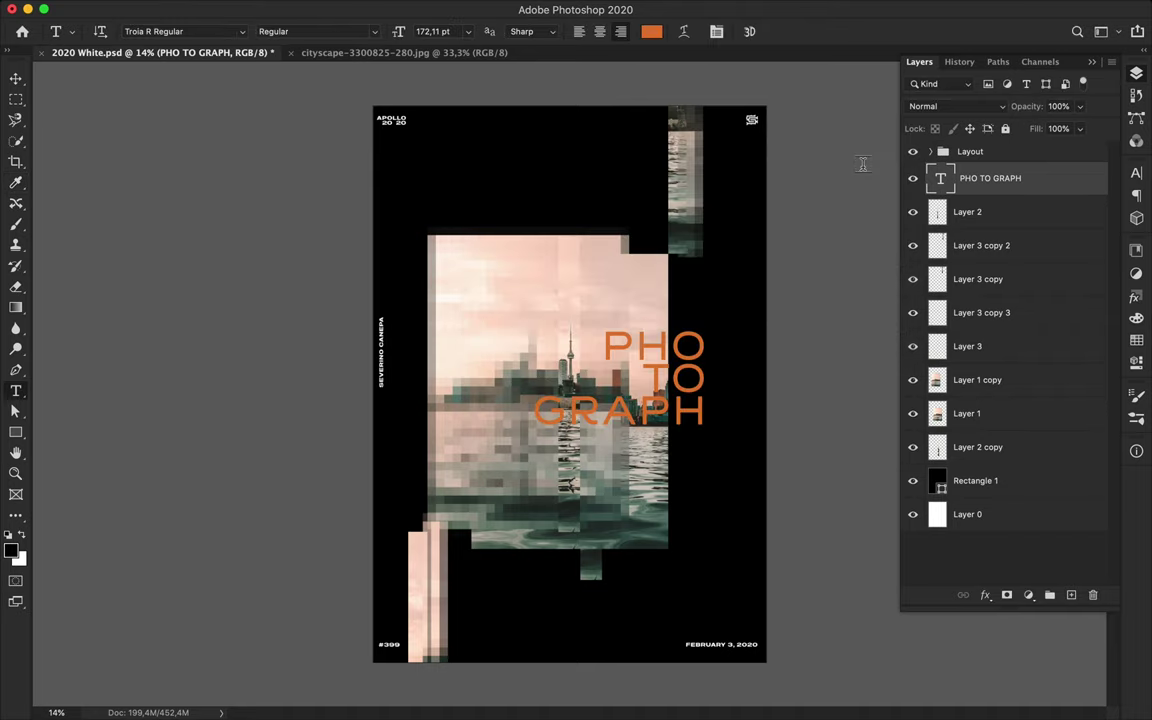
Select Layer 2 through Layer 2 copy in the Layers panel.
left_click(973, 209)
left_click(980, 447, "shift")
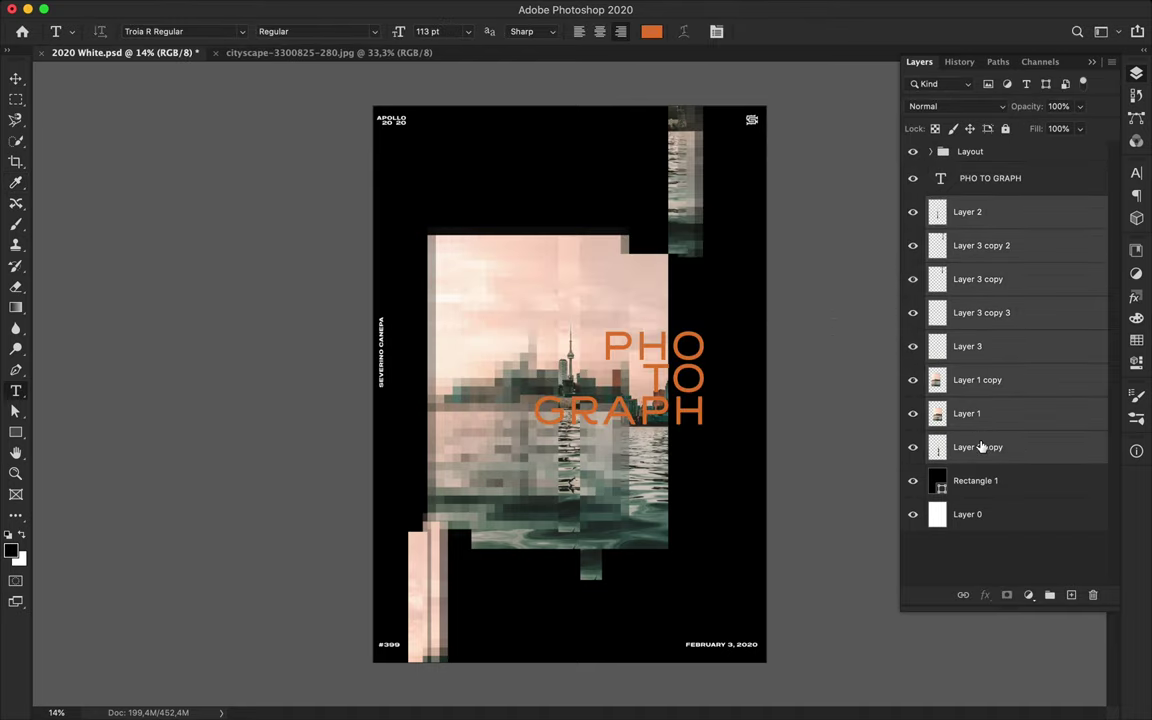
left_click(1030, 596)
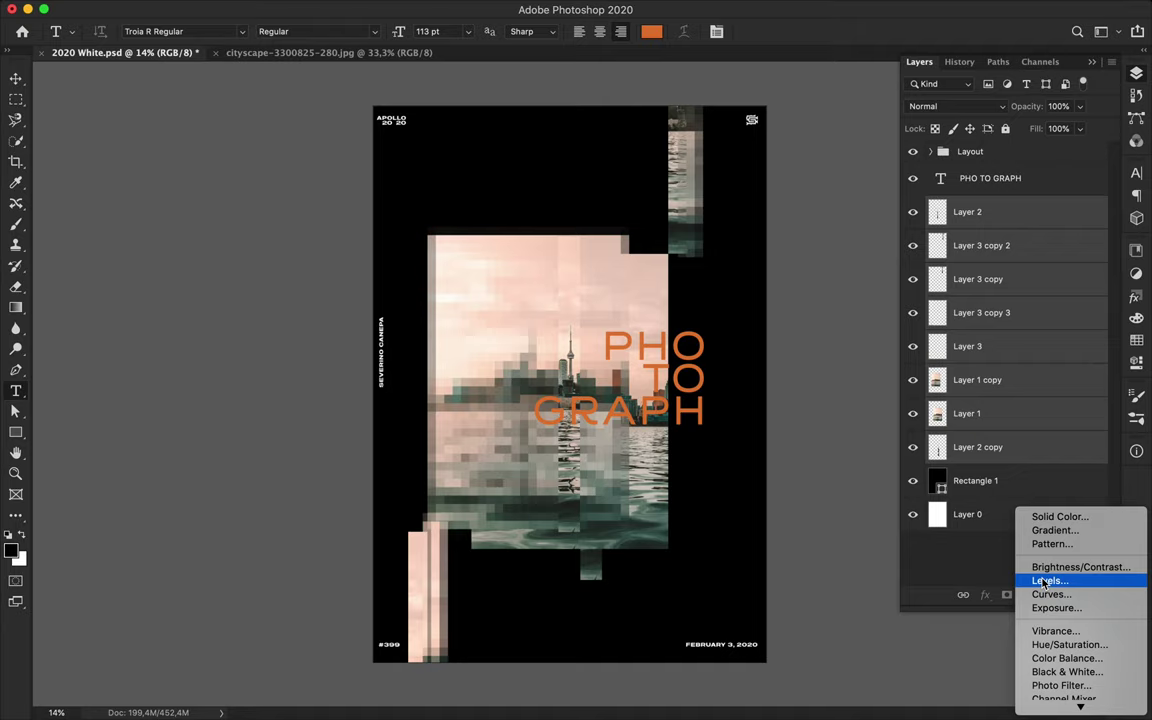
Add a Hue/Saturation adjustment that strips most colour from the images.
left_click(1035, 647)
left_click_drag(1016, 388, 866, 393)
left_click(1136, 73)
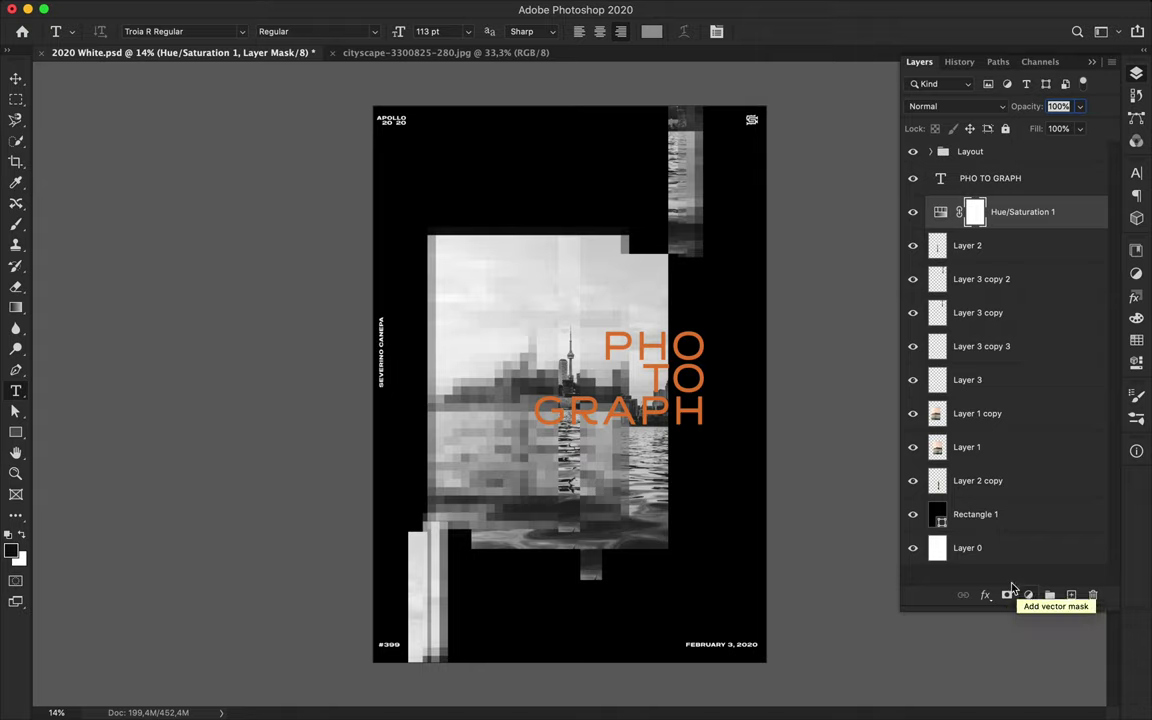
Add a Levels adjustment with input levels 49, 1.00 and 242.
left_click(1029, 595)
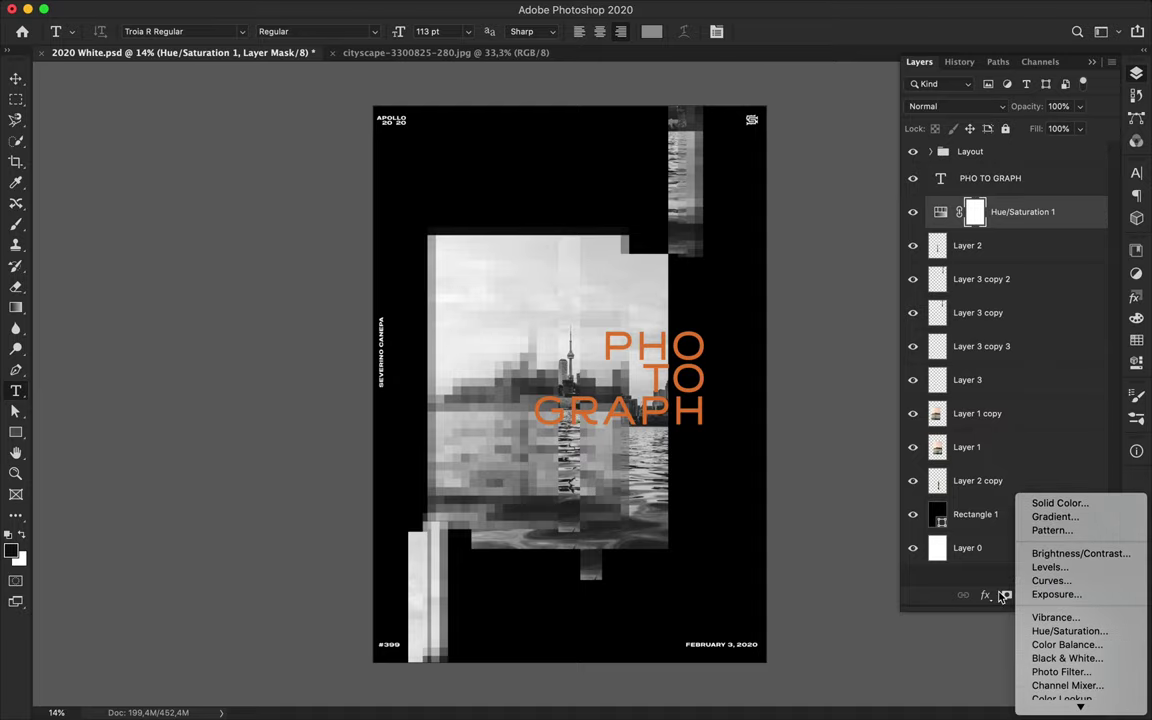
left_click(1048, 497)
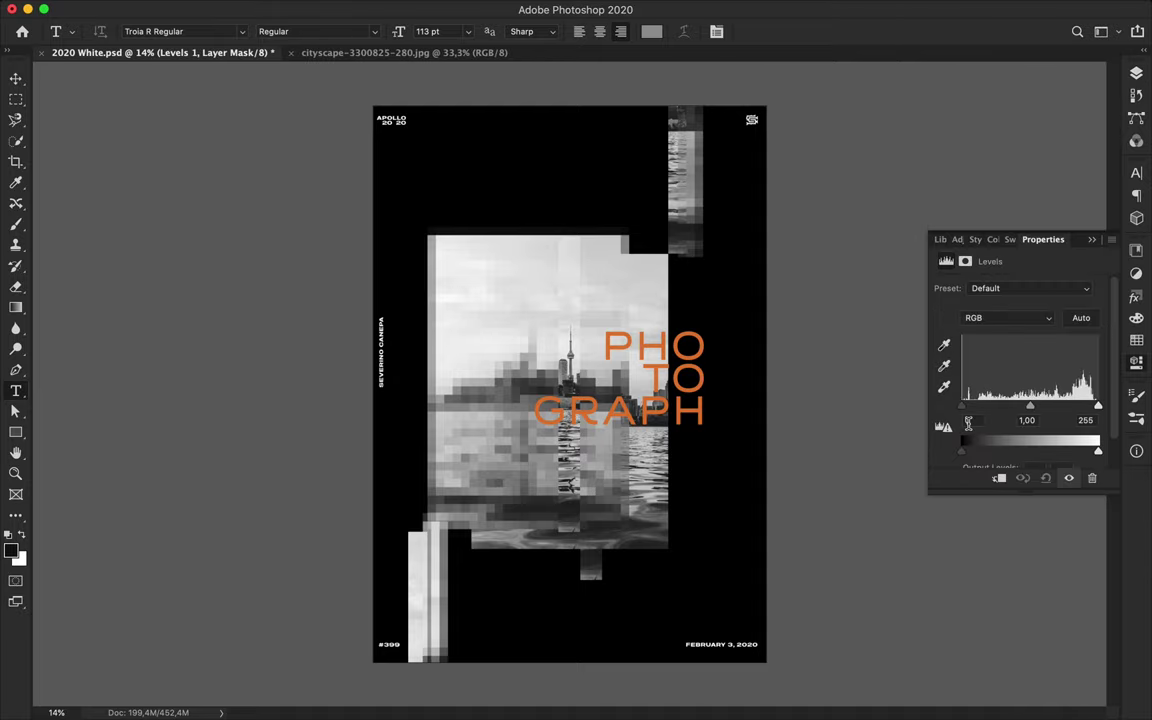
left_click_drag(966, 405, 990, 406)
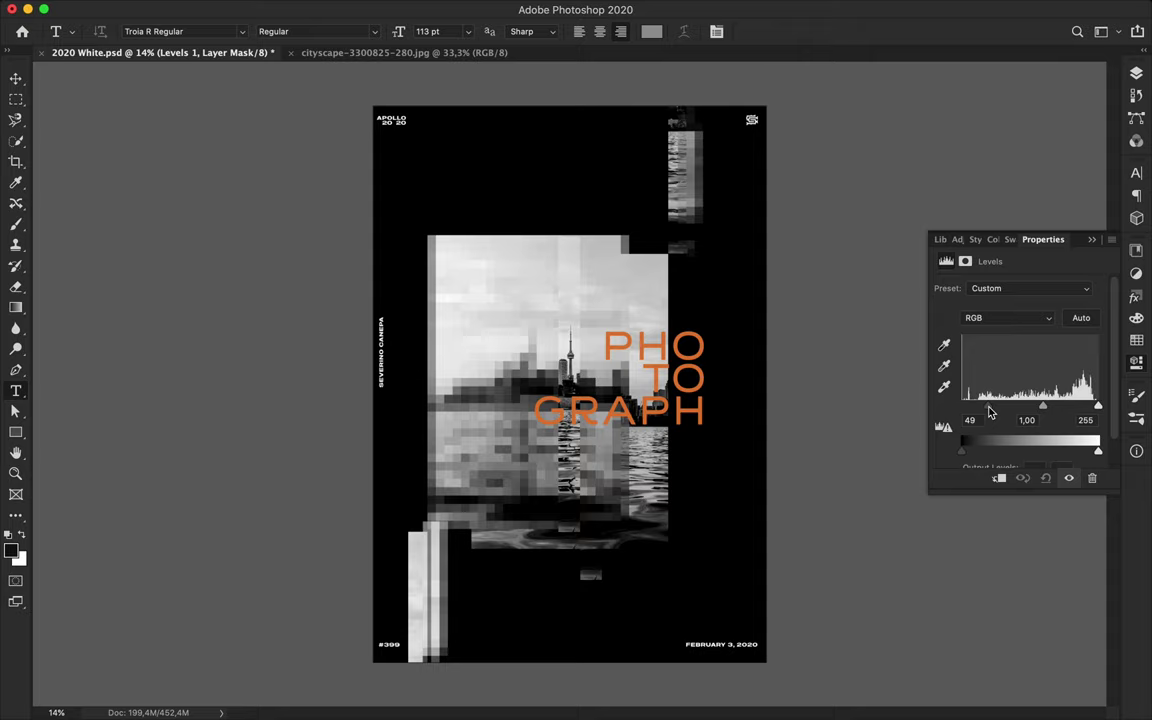
left_click_drag(1098, 405, 1091, 406)
Tint the Hue/Saturation adjustment to hue +50, saturation −81, and move the title up-right.
left_click(17, 80)
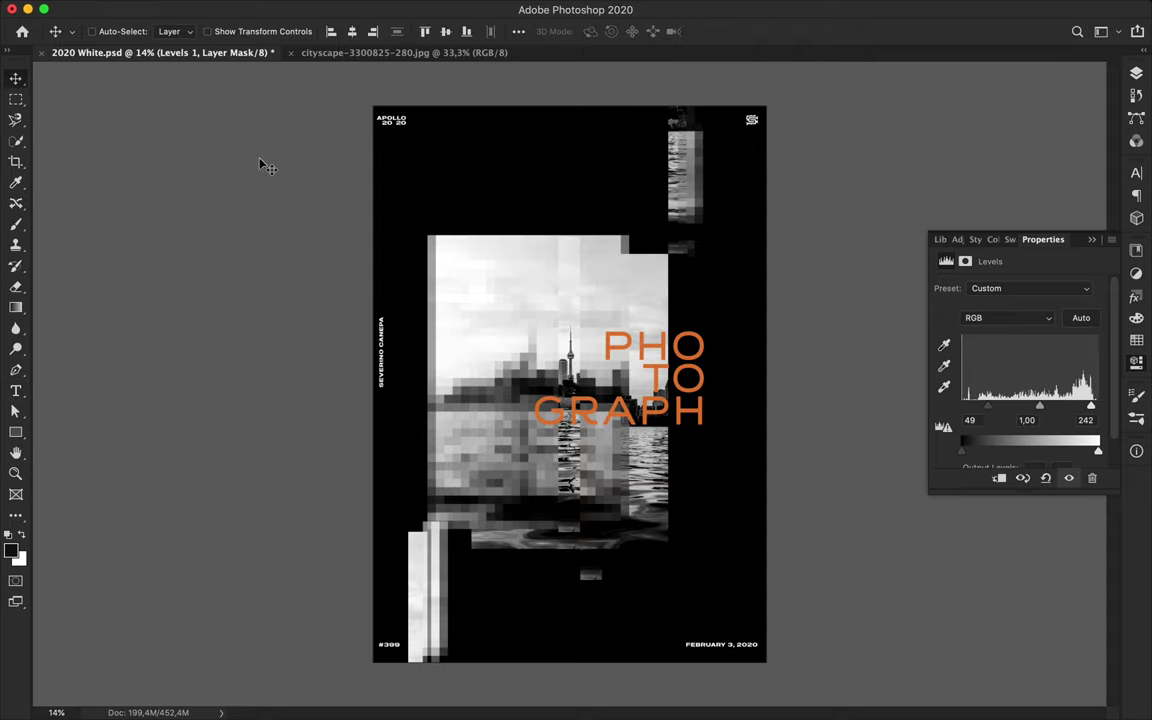
key("F7")
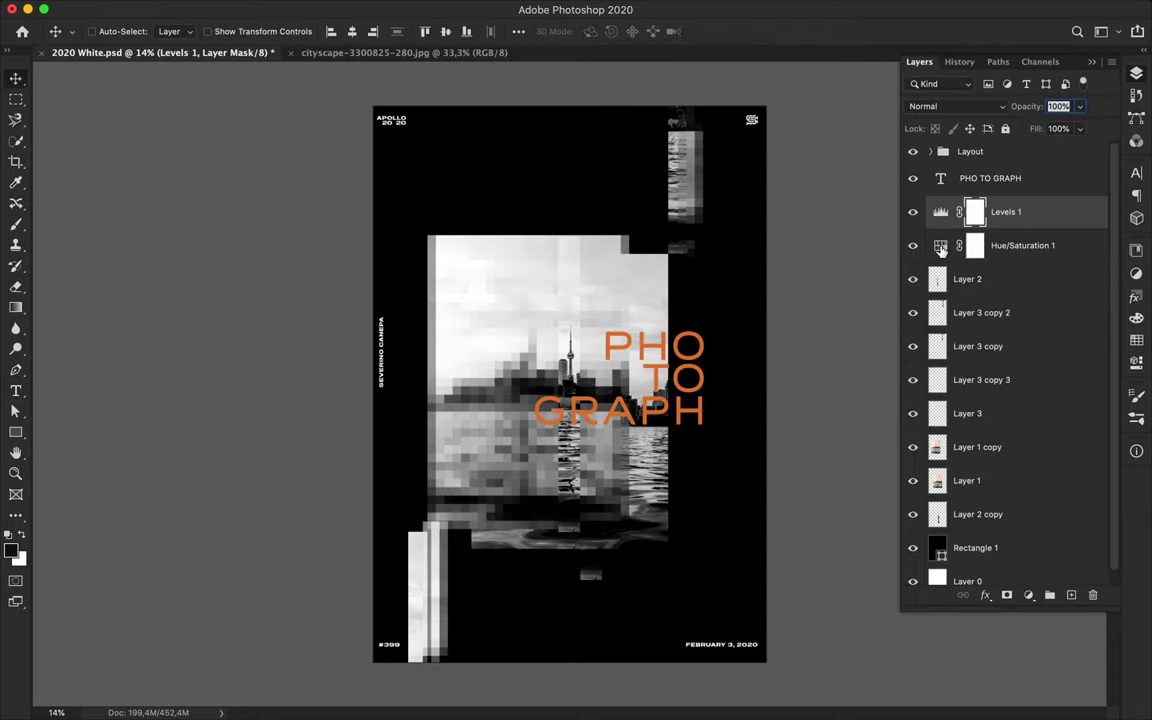
double_click(940, 247)
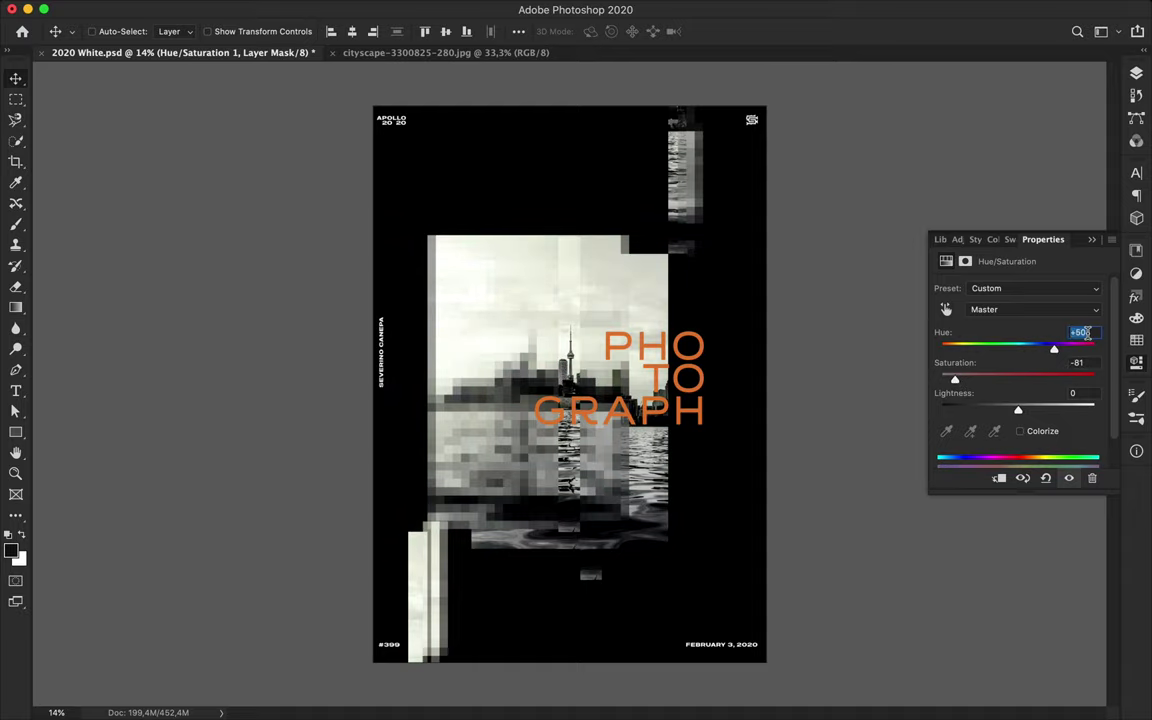
type("0")
left_click_drag(718, 390, 740, 315)
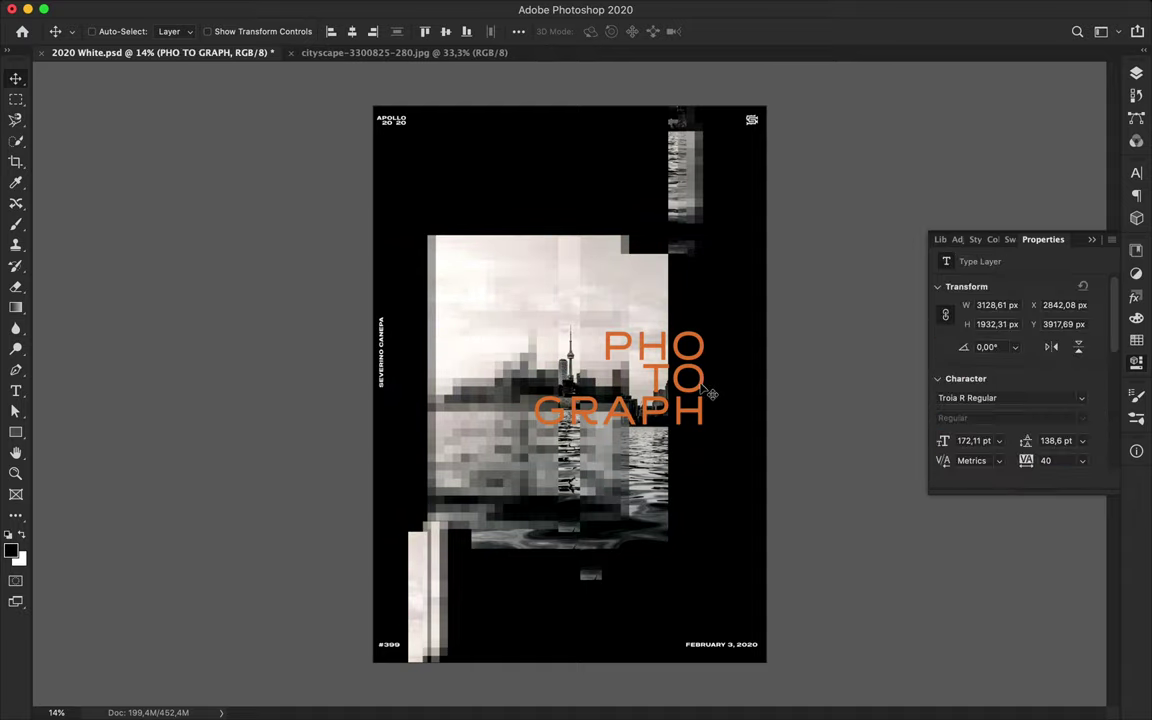
Enlarge the title to about 119%.
left_click_drag(740, 315, 743, 316)
key("ctrl+t")
left_click_drag(574, 360, 503, 405)
key("Return")
Remove PHO from the title and make a separate PHO text copy up-left.
double_click(650, 280)
key("BackSpace")
key("Escape")
double_click(633, 247)
mouse_move(681, 313)
left_mouse_down("alt")
mouse_move(596, 225)
mouse_move(594, 290)
left_mouse_up("alt")
type("PHO")
key("Escape")
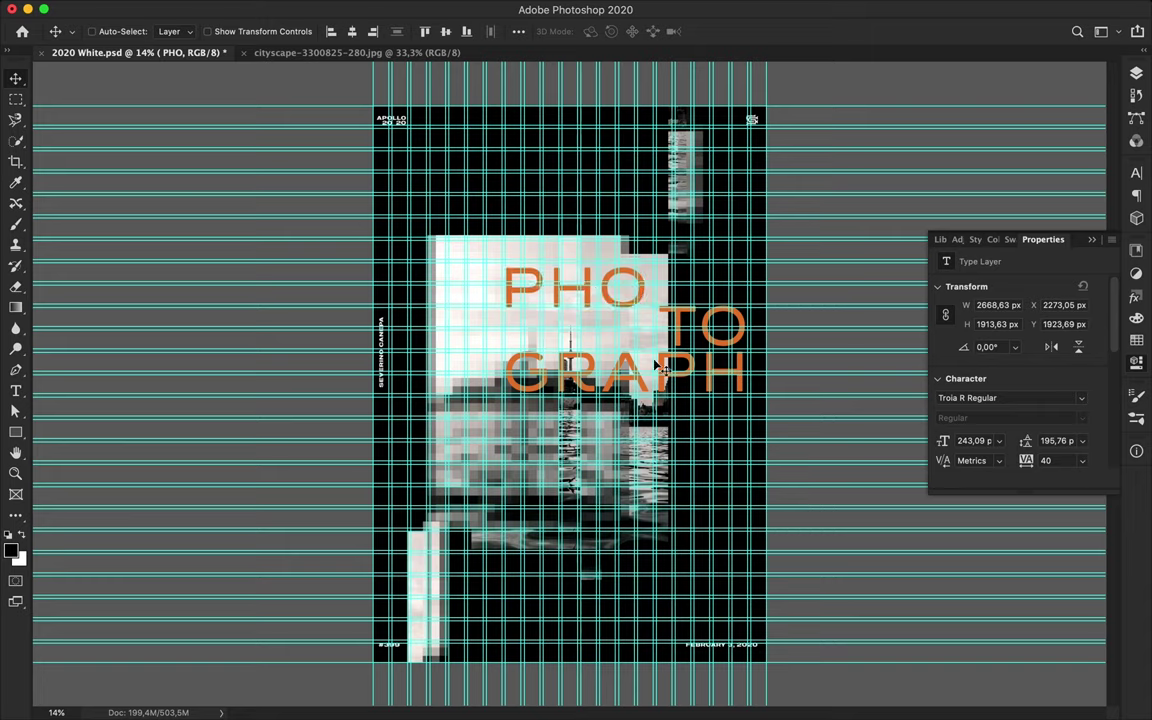
Trim the title to TO GRA and add a PH copy near the poster bottom.
double_click(660, 368)
left_click_drag(745, 372, 662, 372)
key("BackSpace")
key("Escape")
left_click_drag(650, 300, 650, 600)
double_click(668, 618)
type("PH")
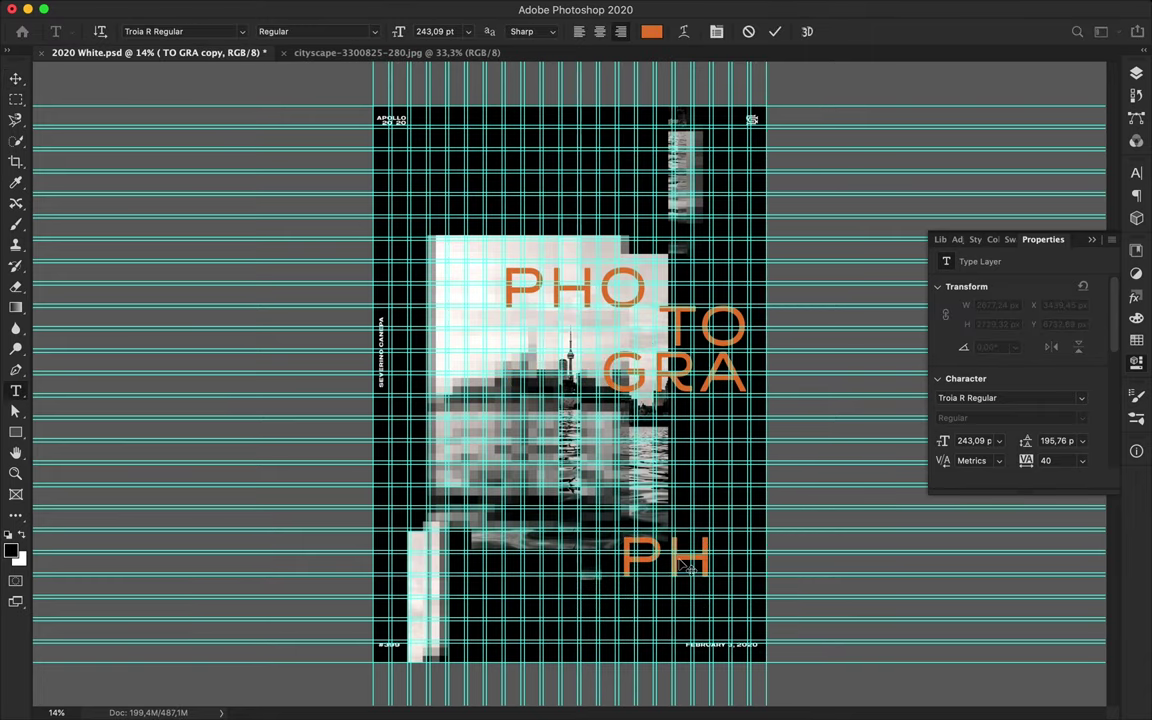
key("Escape")
left_click_drag(688, 567, 648, 567)
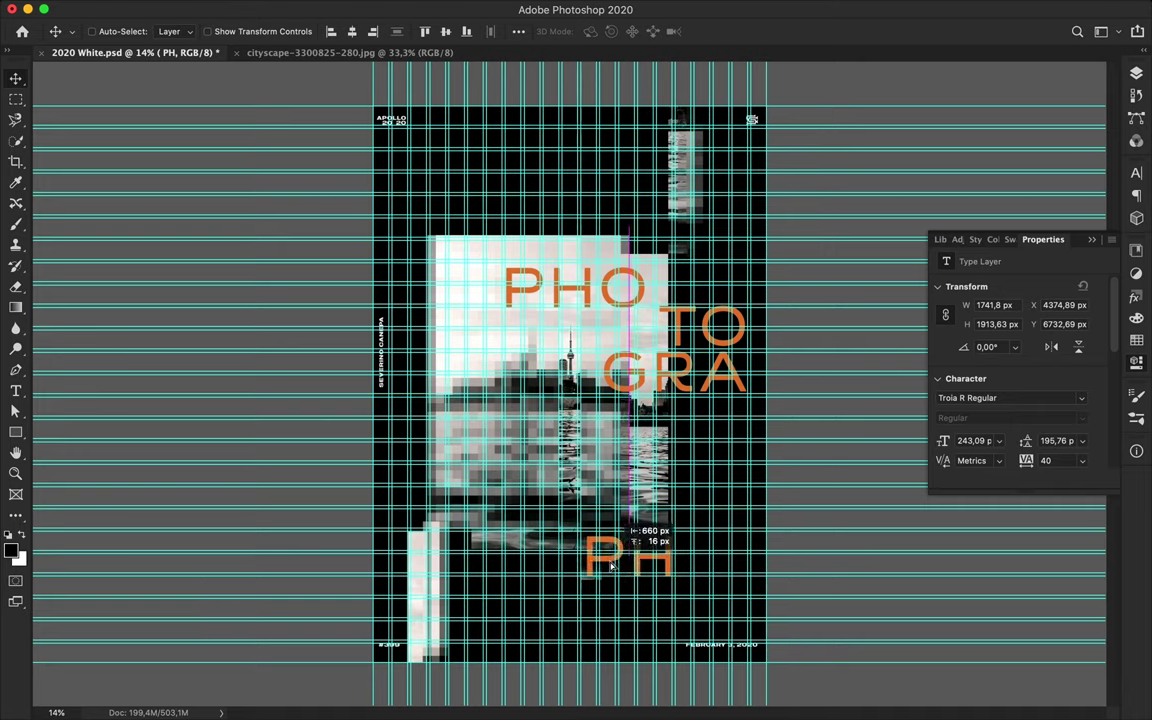
Reduce the text to TO and place a GRA copy in the middle of the title.
double_click(703, 386)
key("BackSpace")
key("Escape")
left_click_drag(680, 340, 588, 390)
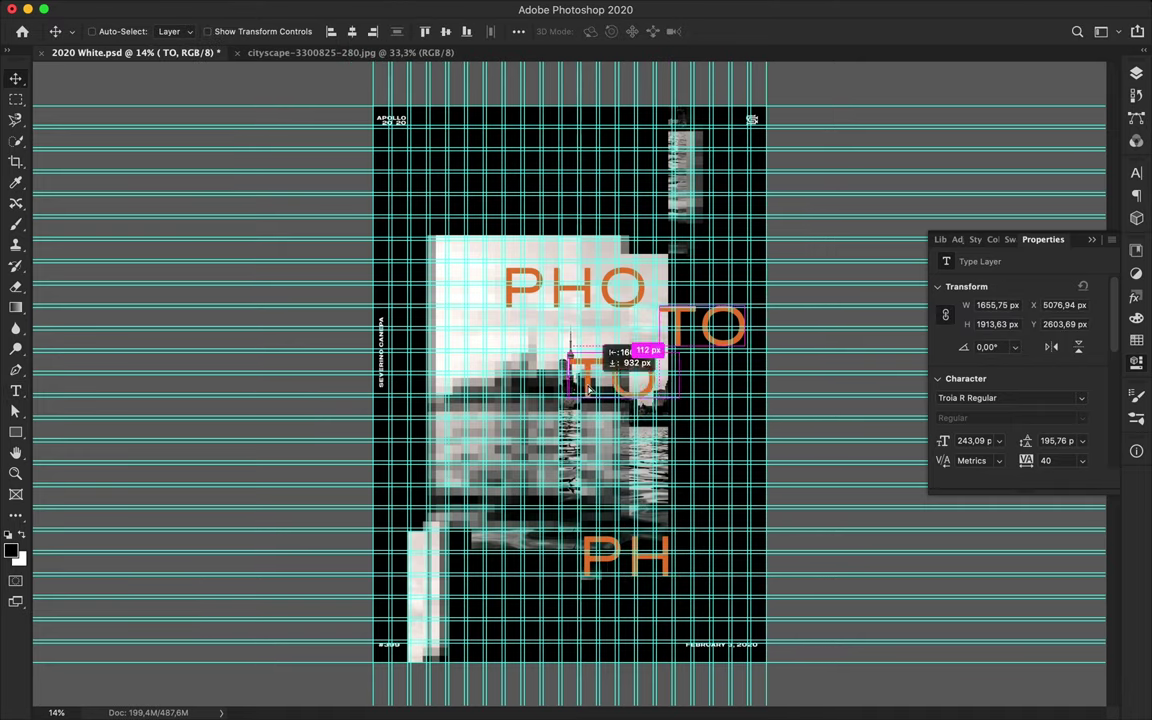
double_click(588, 385)
type("GRA")
mouse_move(624, 396)
left_mouse_down()
mouse_move(627, 343)
mouse_move(662, 383)
left_mouse_up()
key("ctrl+apostrophe")
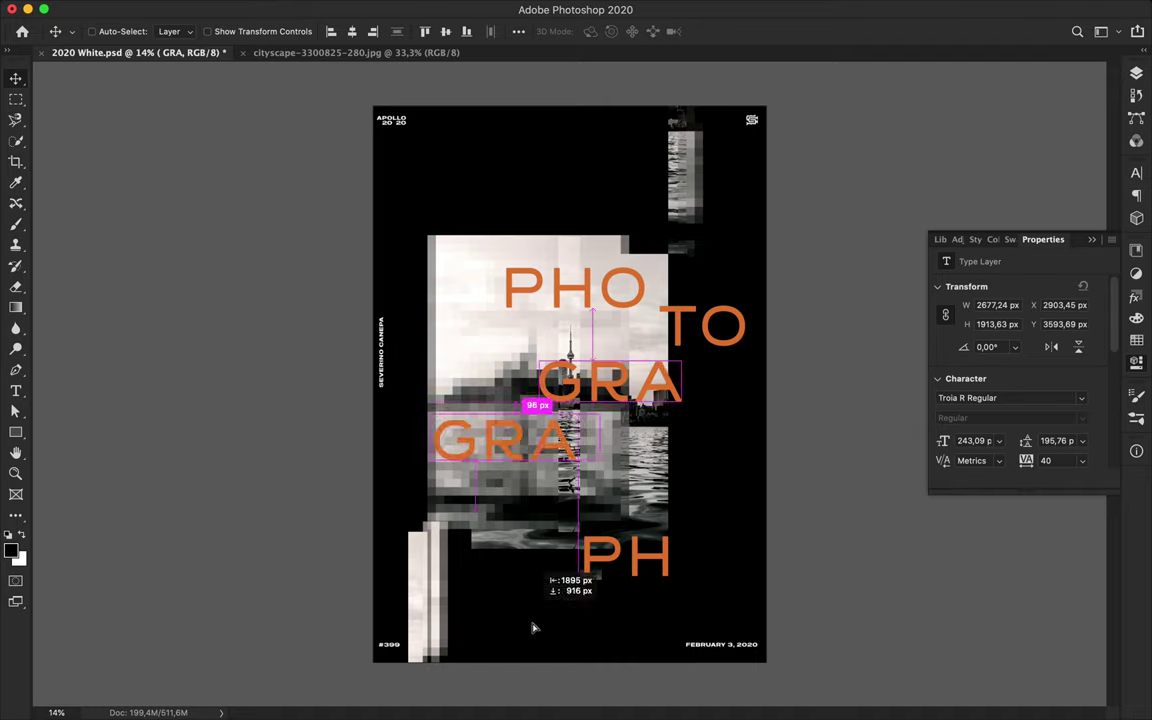
Copy GRA to a spot below it and retype the copy as '#280'.
left_click_drag(645, 553, 542, 618)
key("t")
double_click(511, 460)
key("BackSpace")
type("#280")
key("ctrl+Return")
Commit '#280' and preview fonts from the Character panel's typeface list, ending on Verdana.
key("v")
left_click(1137, 174)
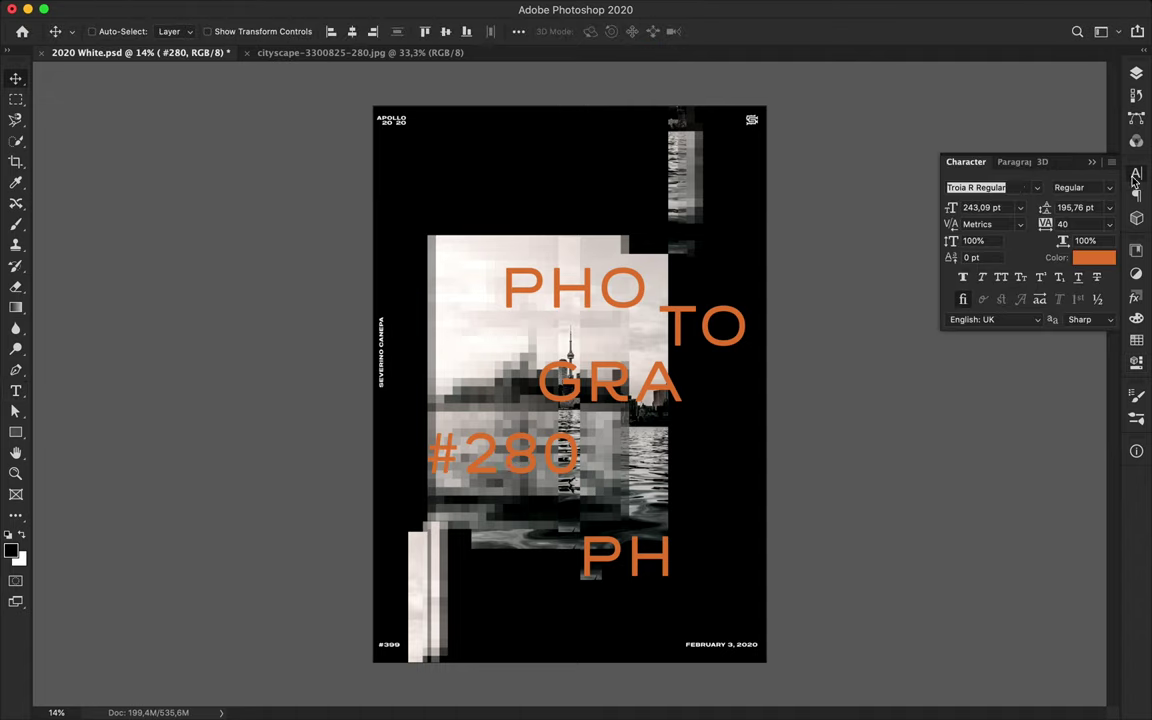
left_click(1037, 187)
scroll(957, 411, "down", 10)
scroll(957, 411, "down", 5)
scroll(957, 430, "down", 10)
scroll(957, 442, "down", 15)
scroll(956, 442, "down", 10)
scroll(939, 509, "down", 10)
scroll(939, 560, "down", 5)
scroll(935, 578, "down", 1)
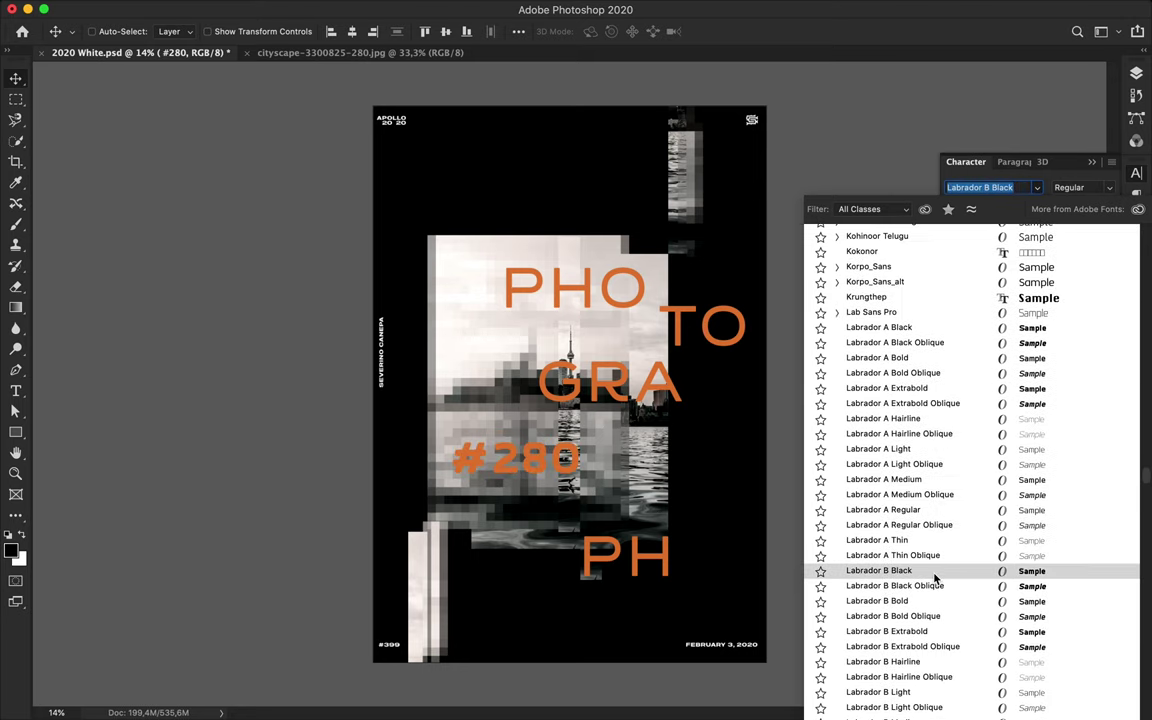
scroll(935, 578, "down", 4)
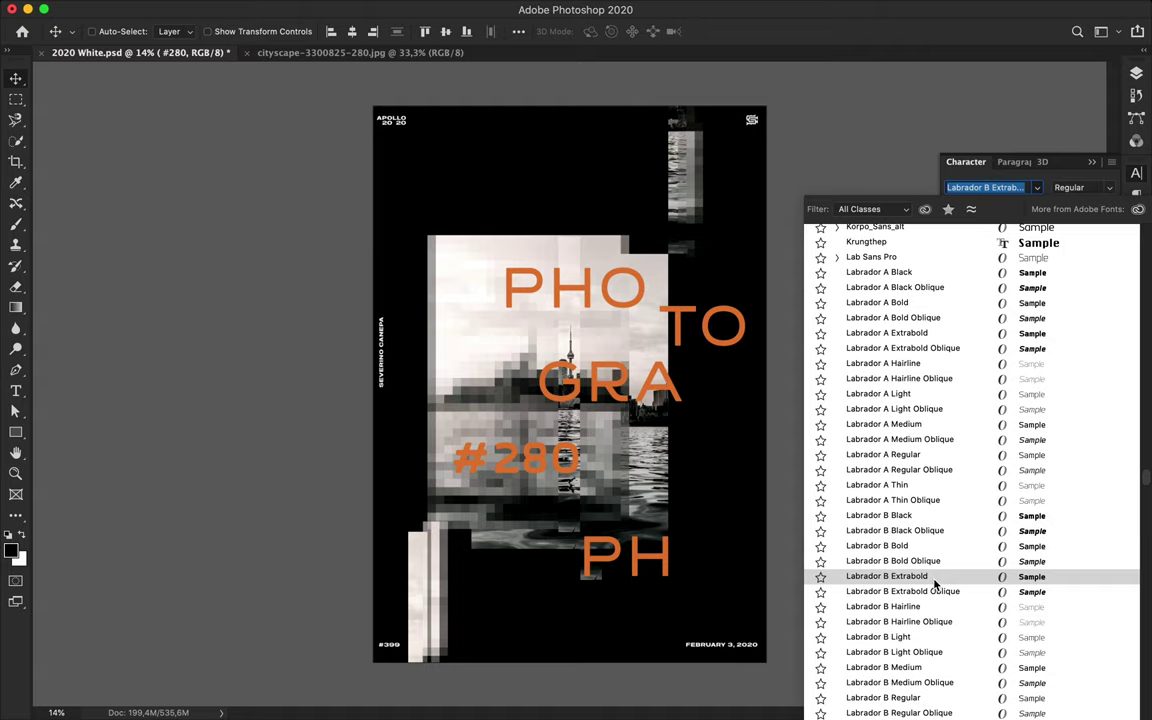
scroll(935, 582, "down", 2)
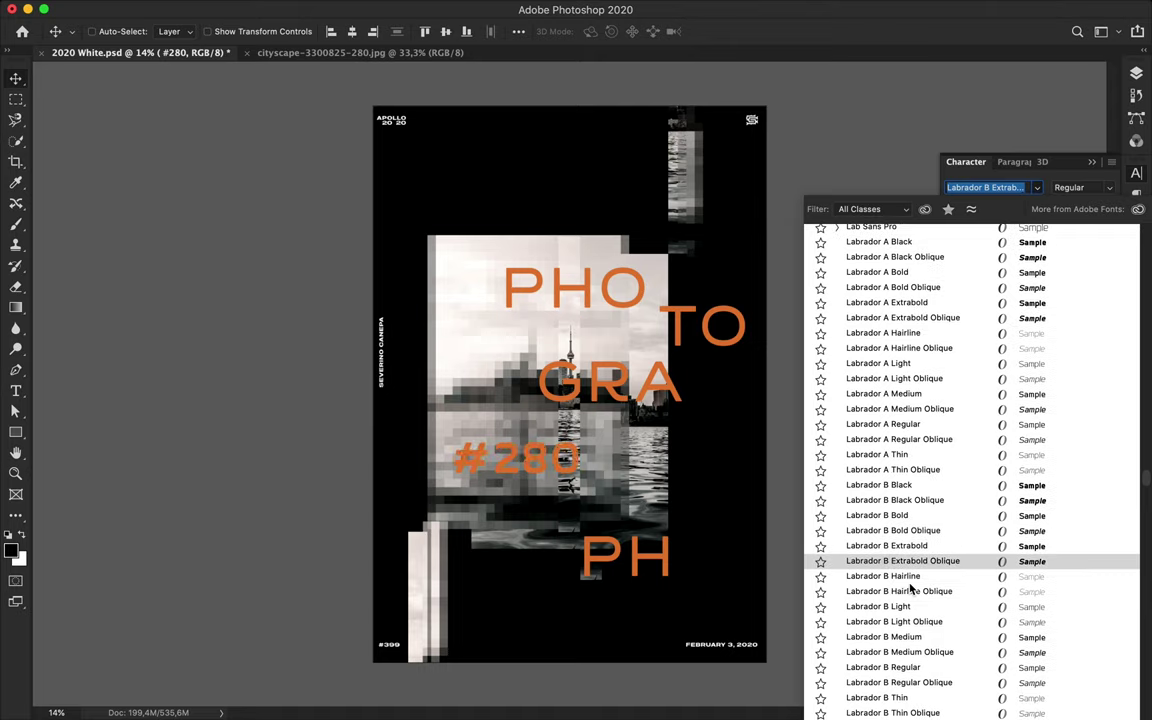
scroll(913, 589, "down", 10)
scroll(905, 610, "down", 10)
scroll(898, 630, "down", 3)
scroll(893, 580, "down", 4)
scroll(898, 565, "down", 5)
scroll(900, 562, "down", 10)
scroll(898, 570, "down", 10)
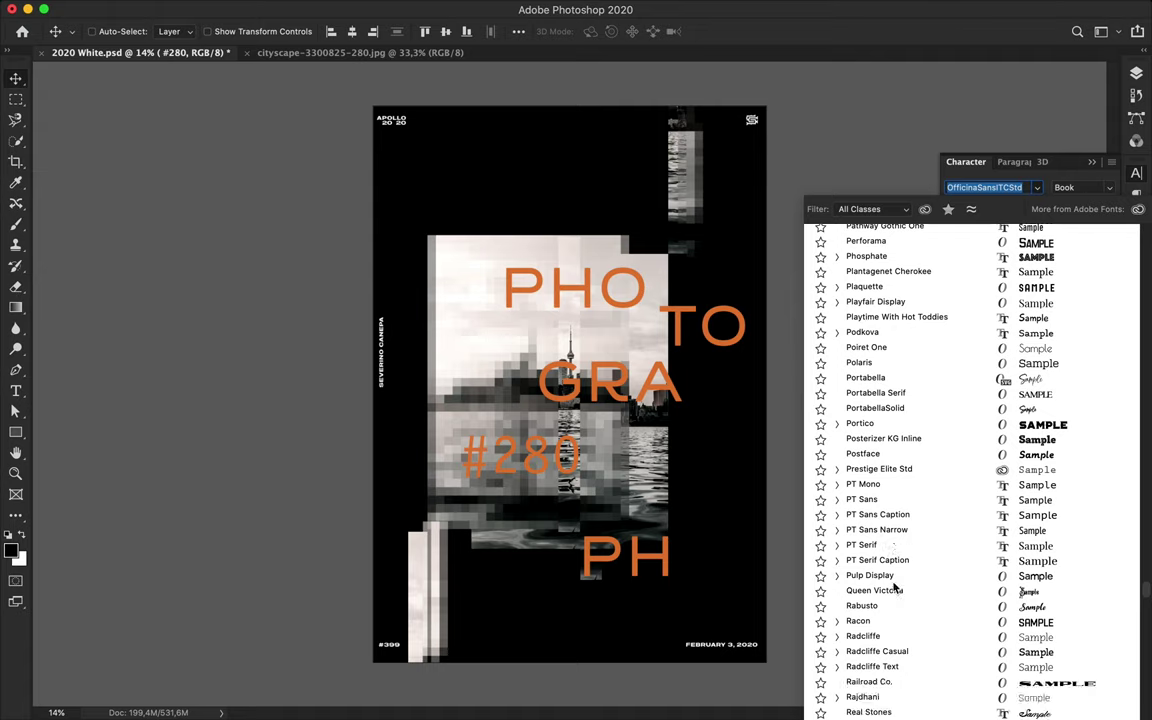
scroll(895, 585, "down", 8)
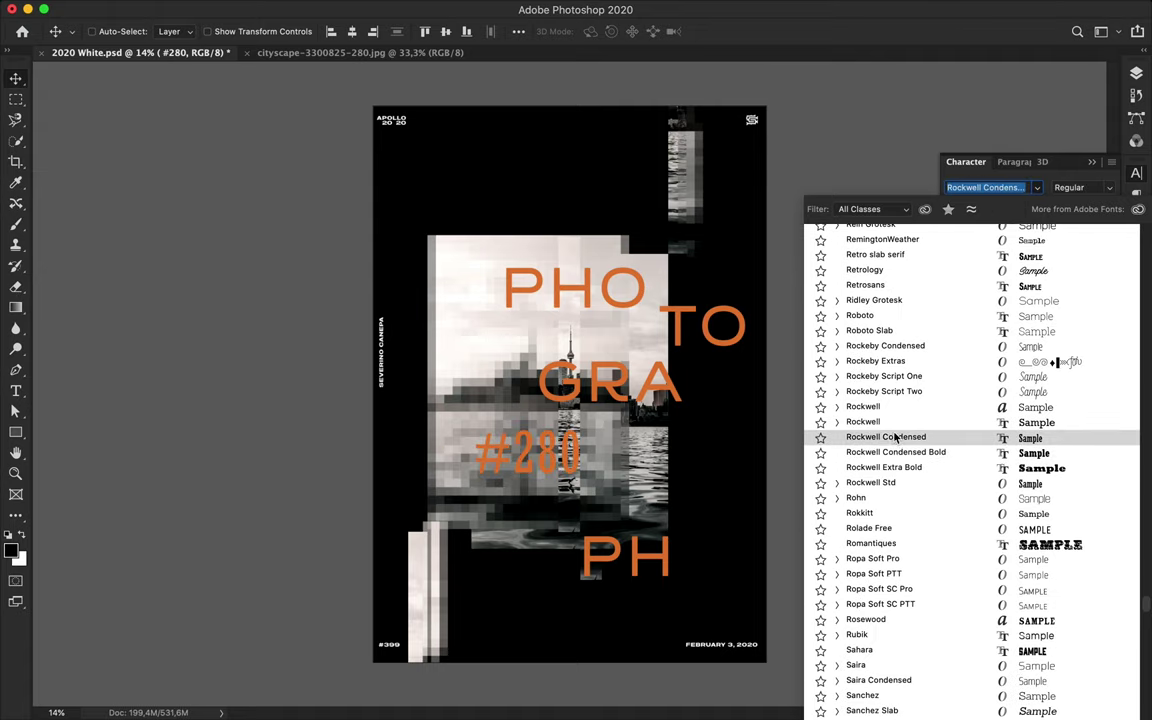
scroll(946, 566, "down", 10)
scroll(938, 548, "down", 8)
scroll(938, 549, "down", 15)
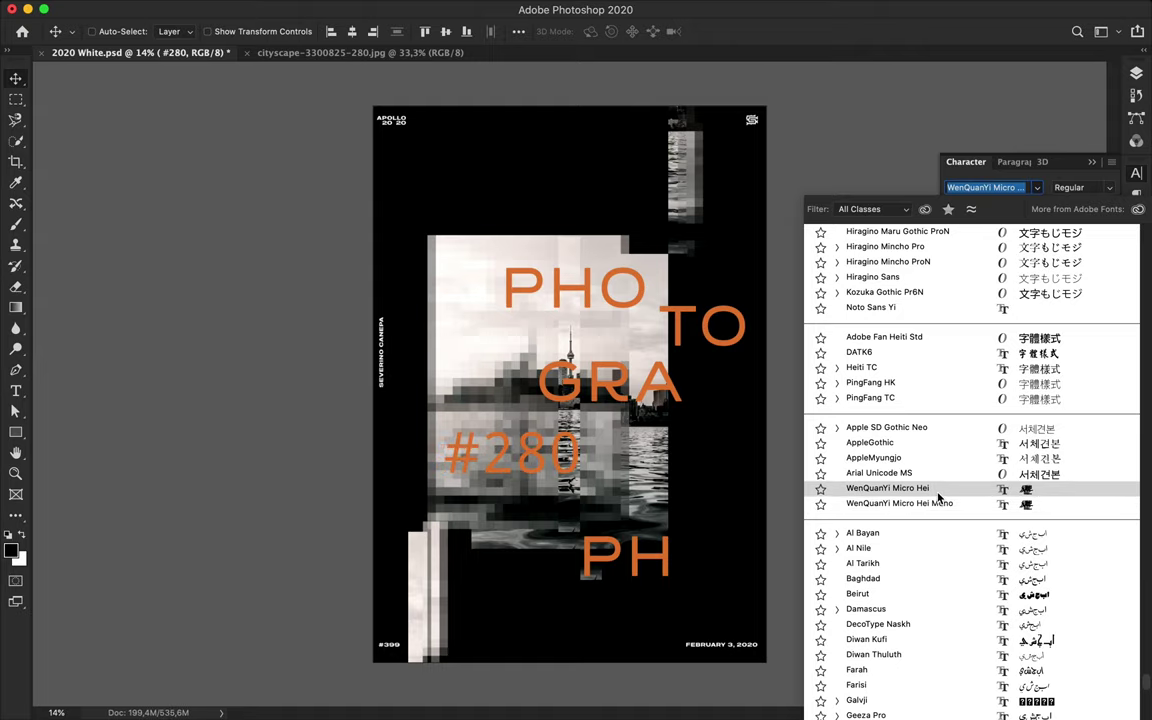
scroll(936, 500, "down", 3)
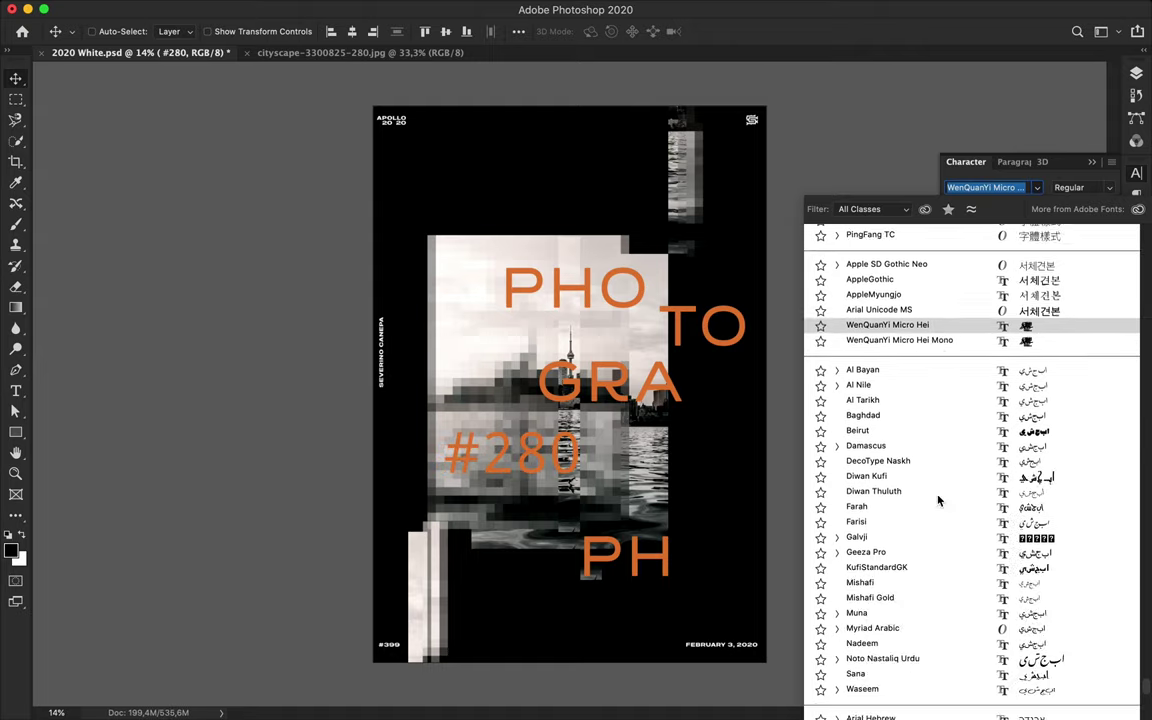
scroll(900, 499, "up", 5)
scroll(938, 500, "up", 7)
scroll(938, 500, "up", 4)
scroll(938, 498, "up", 2)
scroll(938, 498, "up", 2)
scroll(937, 440, "up", 2)
scroll(933, 300, "up", 8)
scroll(936, 290, "up", 3)
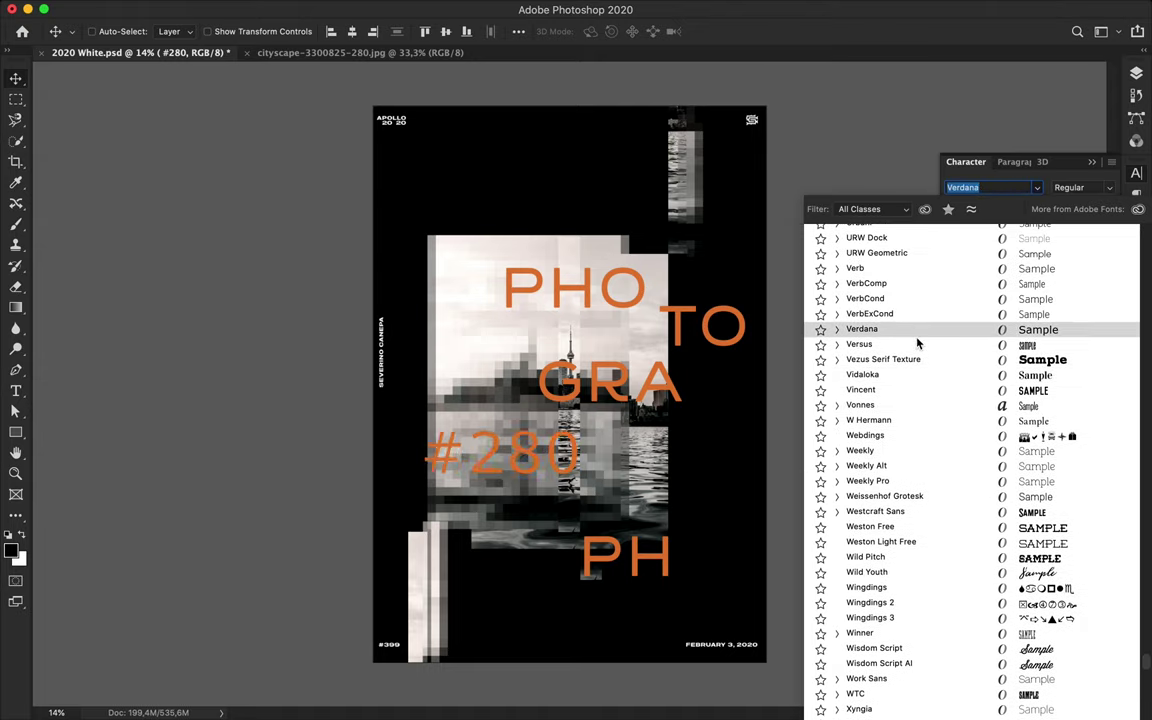
Set #280 in the Versus typeface and colour it green from the swatches.
left_click(918, 347)
left_click(651, 32)
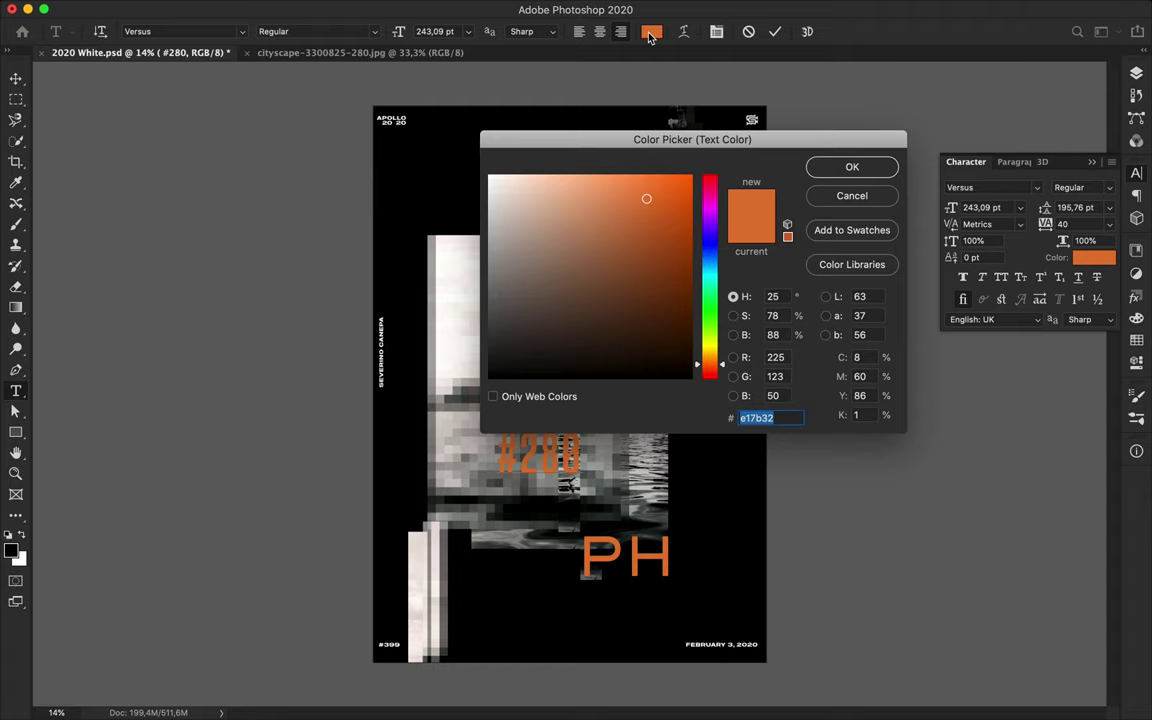
left_click(852, 167)
left_click(1027, 243)
left_click(941, 261)
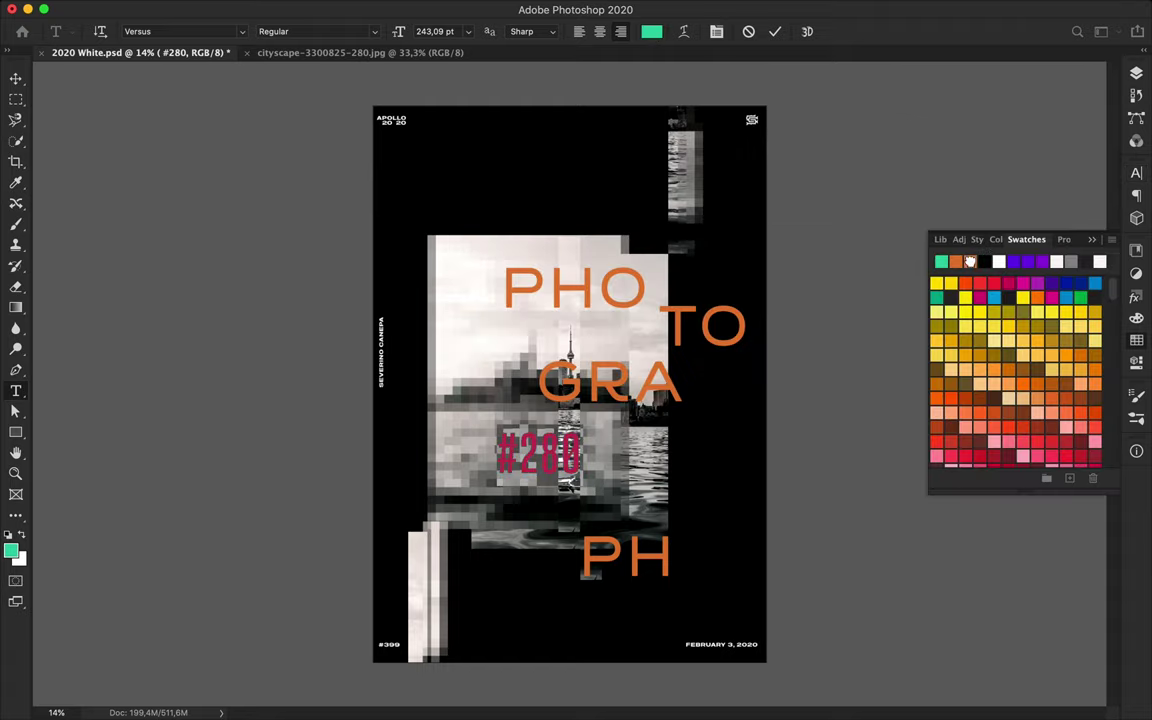
left_click(15, 78)
Scale #280 to about 173%, move it to the photo's top, and stack its layer below TO.
key("ctrl+t")
left_click_drag(495, 477, 437, 545)
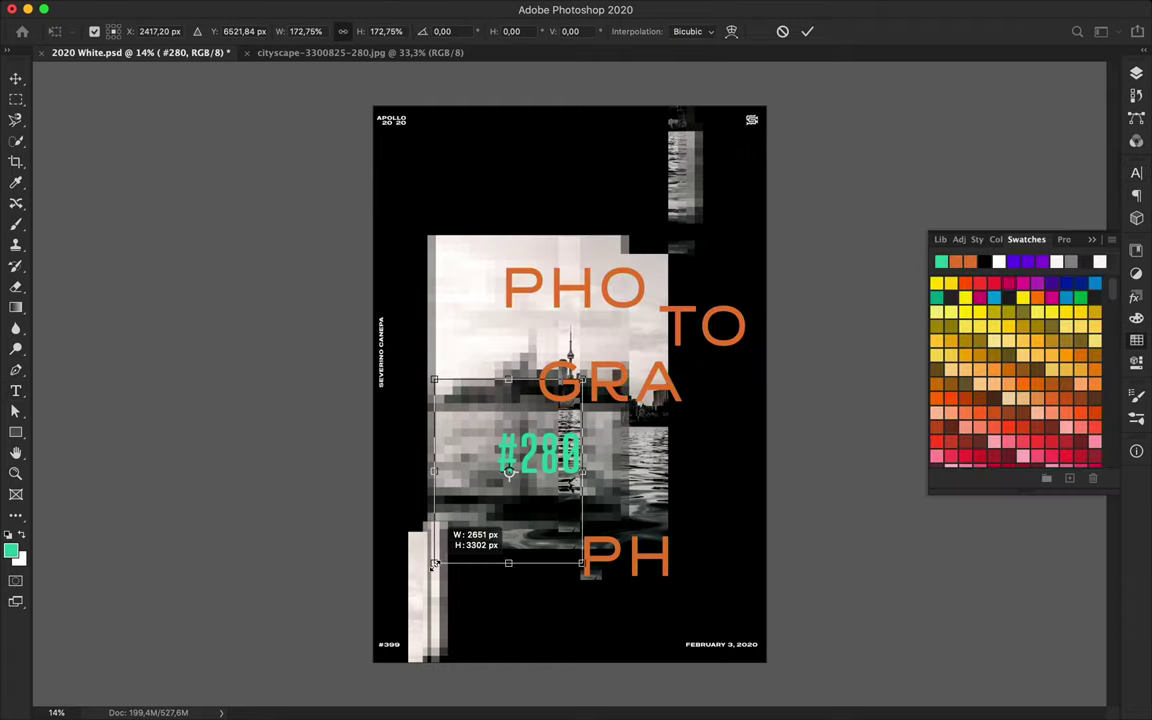
left_click_drag(518, 247, 509, 206)
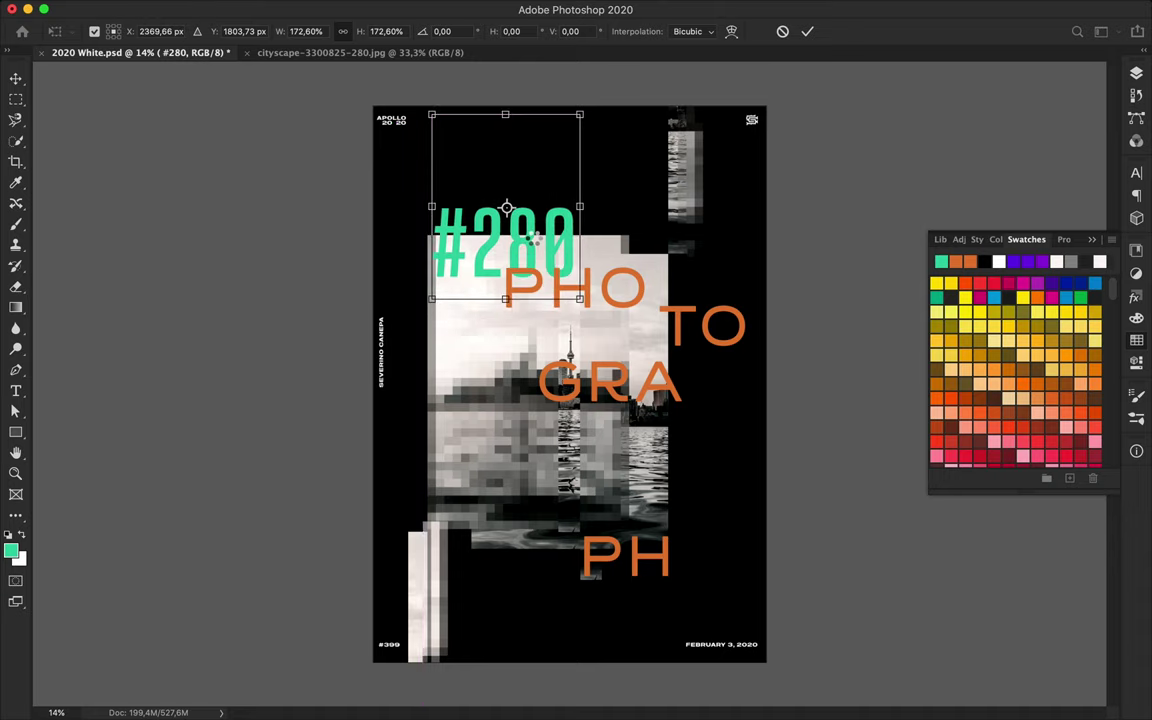
key("Return")
left_click(1136, 73)
left_click_drag(1036, 514, 1020, 329)
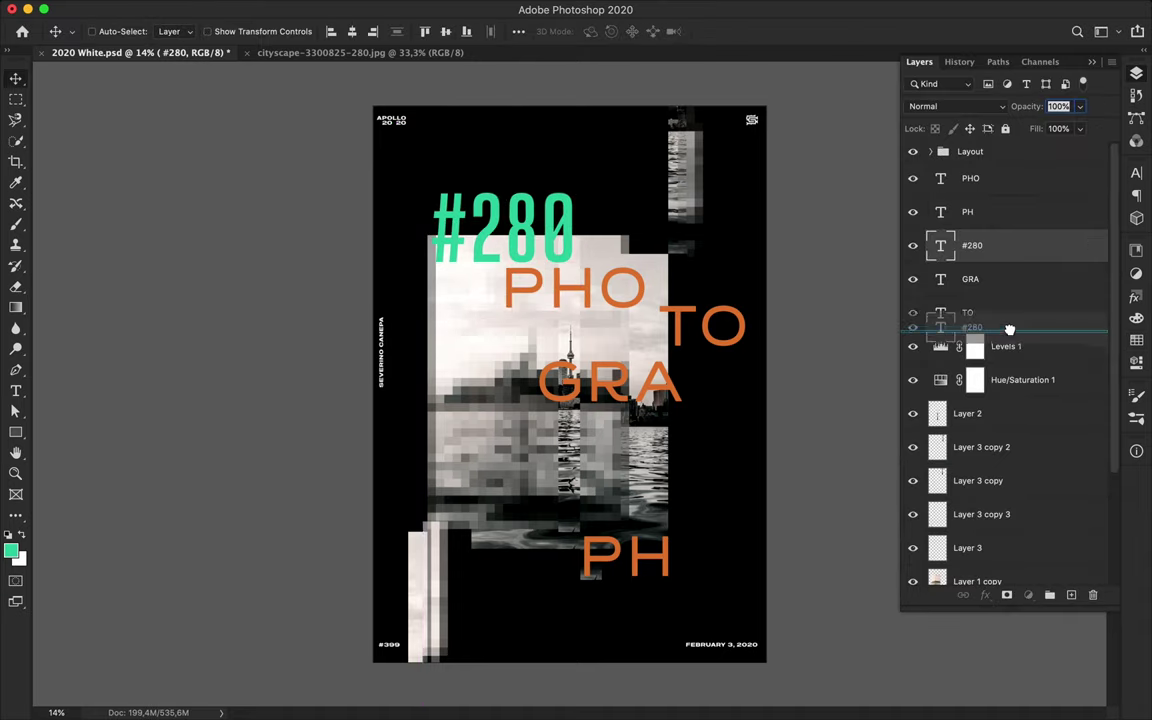
scroll(960, 450, "down", 3)
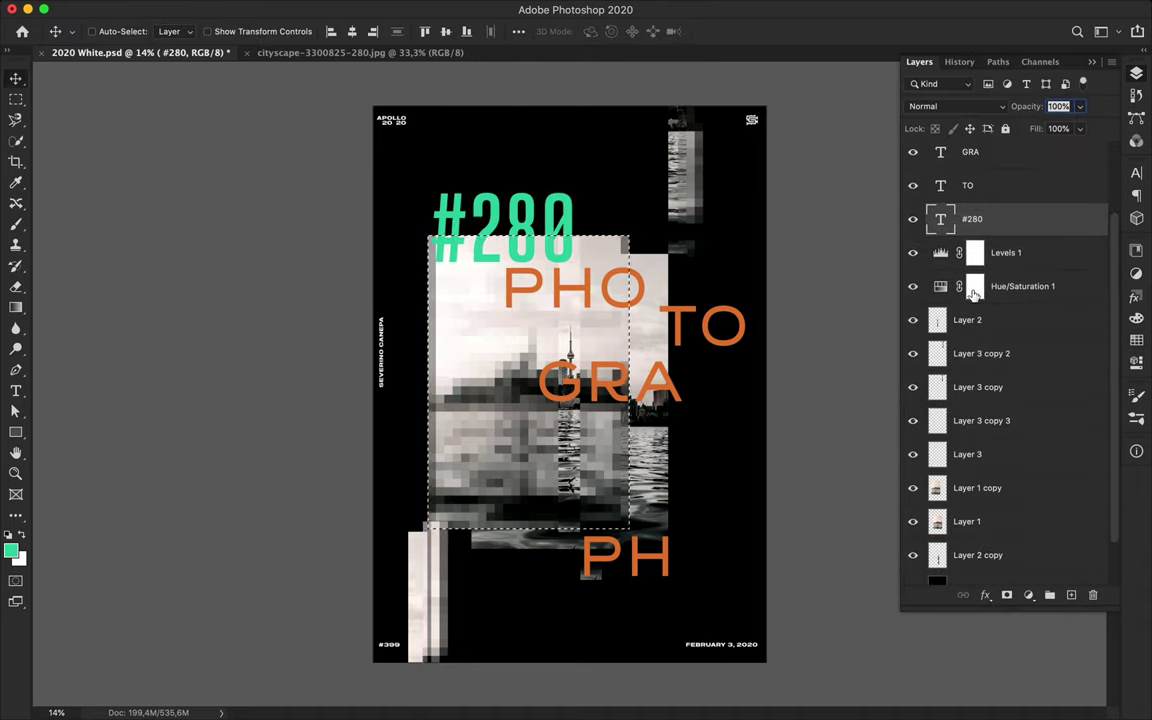
scroll(980, 500, "up", 2)
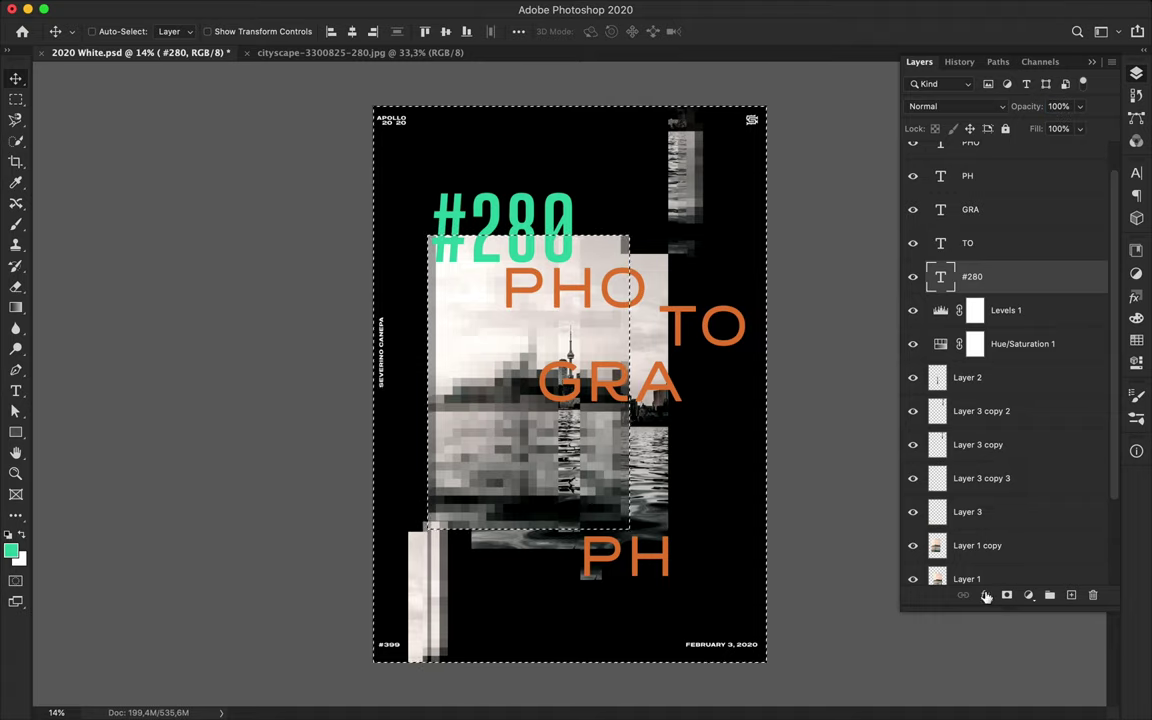
Mask the #280 layer, then duplicate it without the mask and move the copy to the poster bottom.
left_click(1007, 596)
key("super+j")
left_click_drag(975, 276, 1092, 595)
left_click(696, 249)
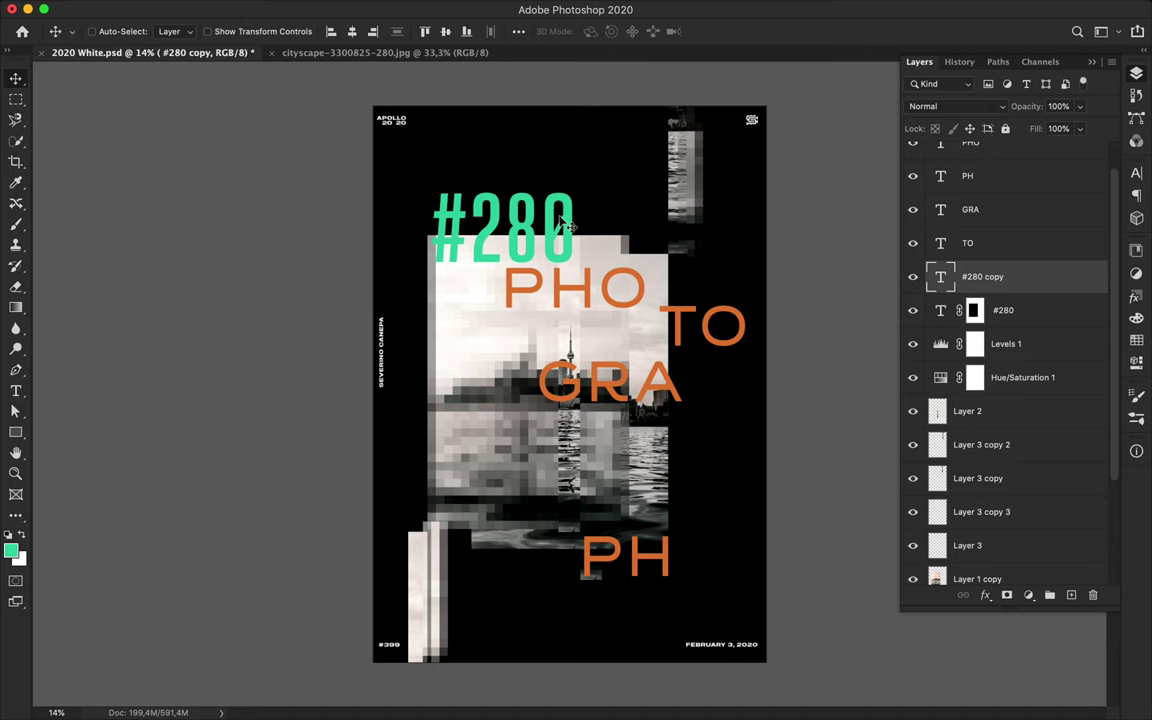
left_click_drag(505, 228, 505, 645)
Add a four-line caption 'SEEN AT RANDOM / DESIGN / AND POSTER / WHATEVER IT IS' over the photo.
key("t")
left_click(471, 434)
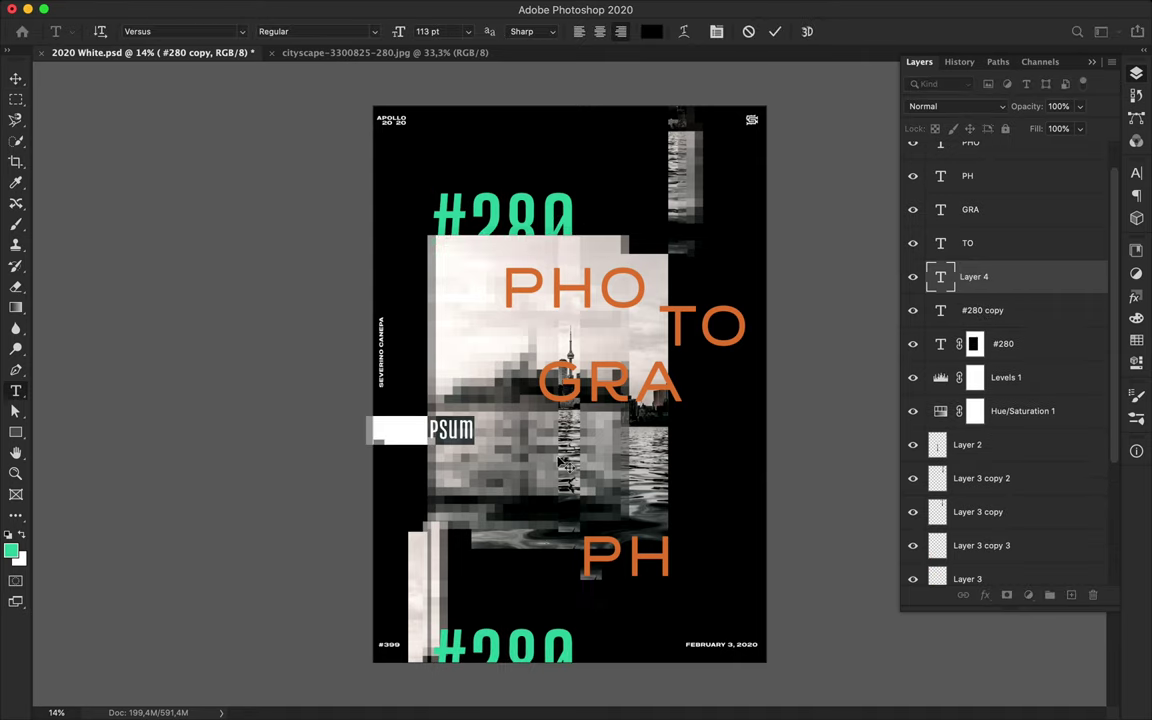
type("SEEN AT RANDOM")
key("Return")
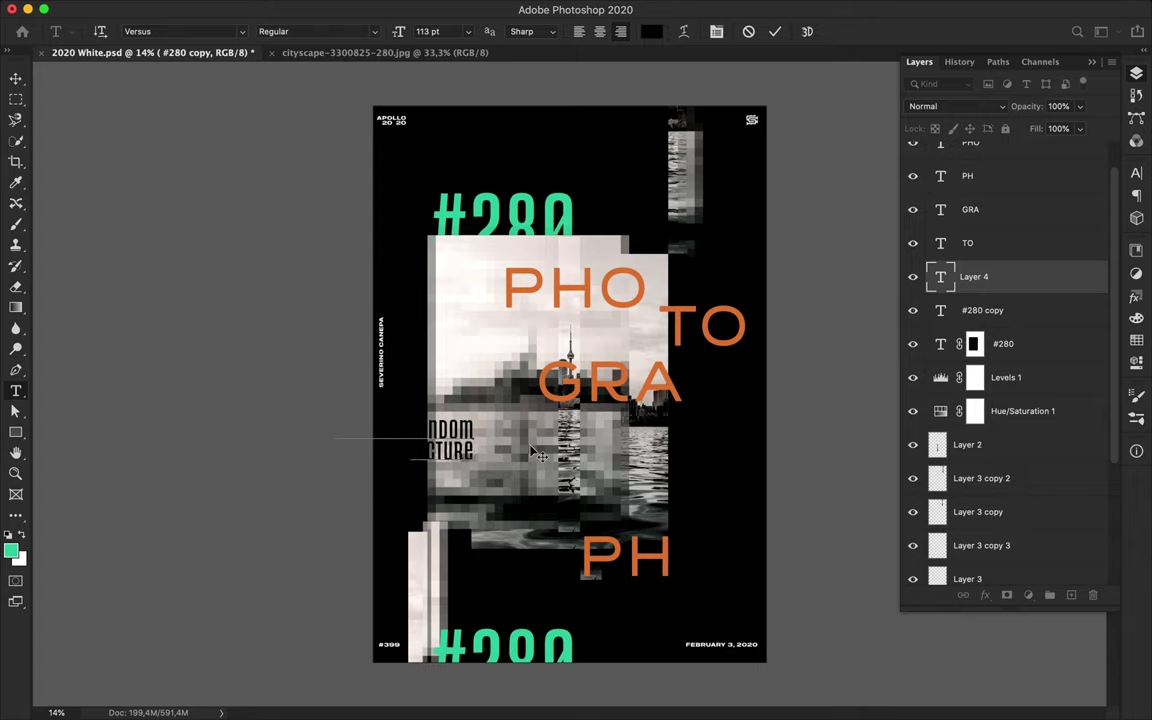
type("DESIGN")
key("Return")
type("AND POSTER")
key("Return")
type("WHATEVER IT IS")
key("ctrl+Return")
Shift the caption block right and set its size to 83 pt.
key("v")
left_click_drag(531, 450, 706, 450)
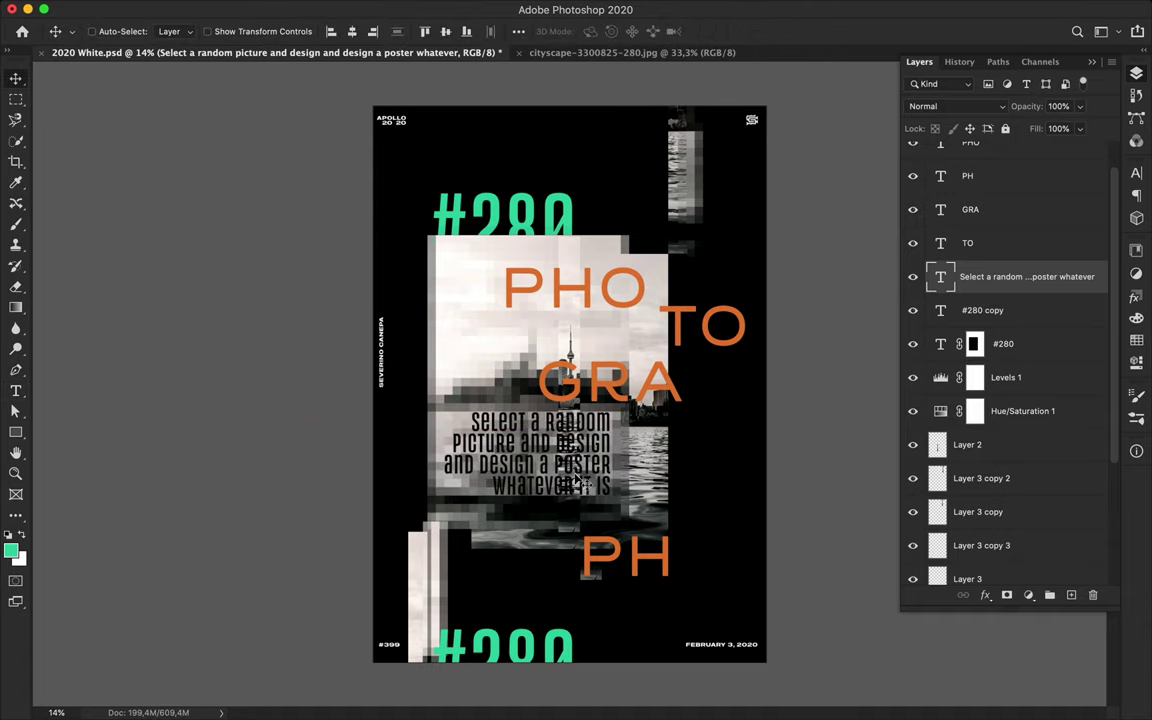
left_click(1136, 173)
type("83")
key("Return")
Move the caption right of the photo and recolour it orange.
scroll(797, 245, "up", 3)
left_click(1139, 340)
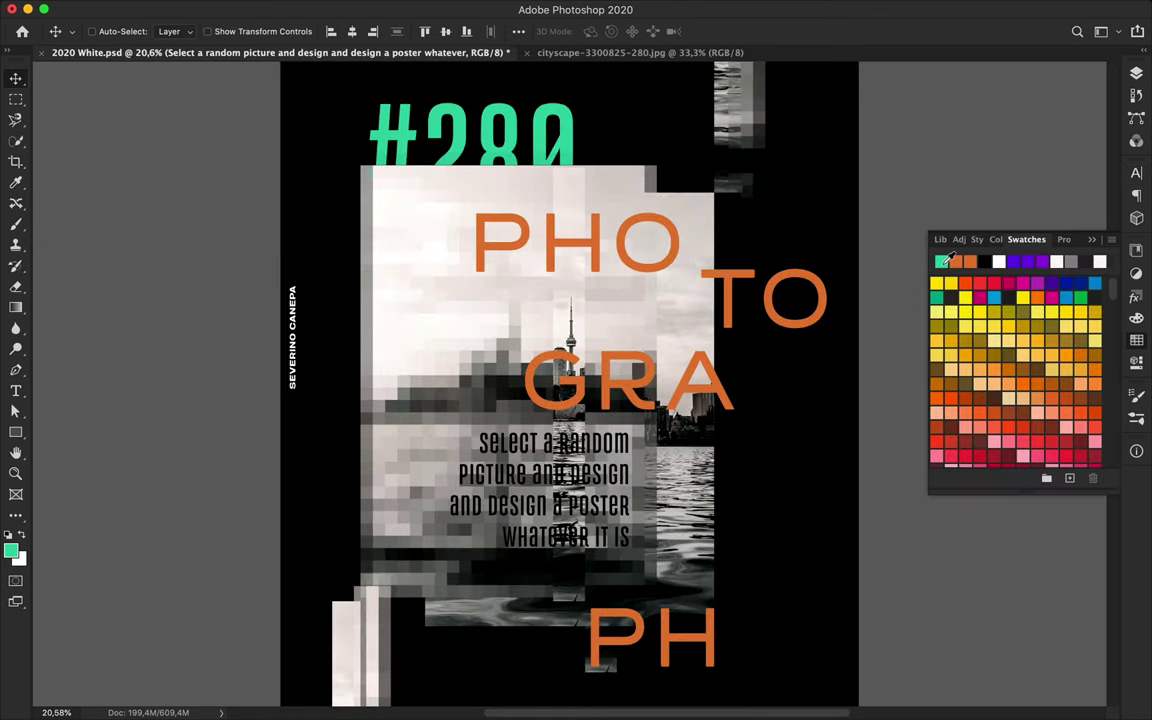
mouse_move(940, 261)
left_mouse_down()
mouse_move(560, 490)
mouse_move(787, 500)
left_mouse_up()
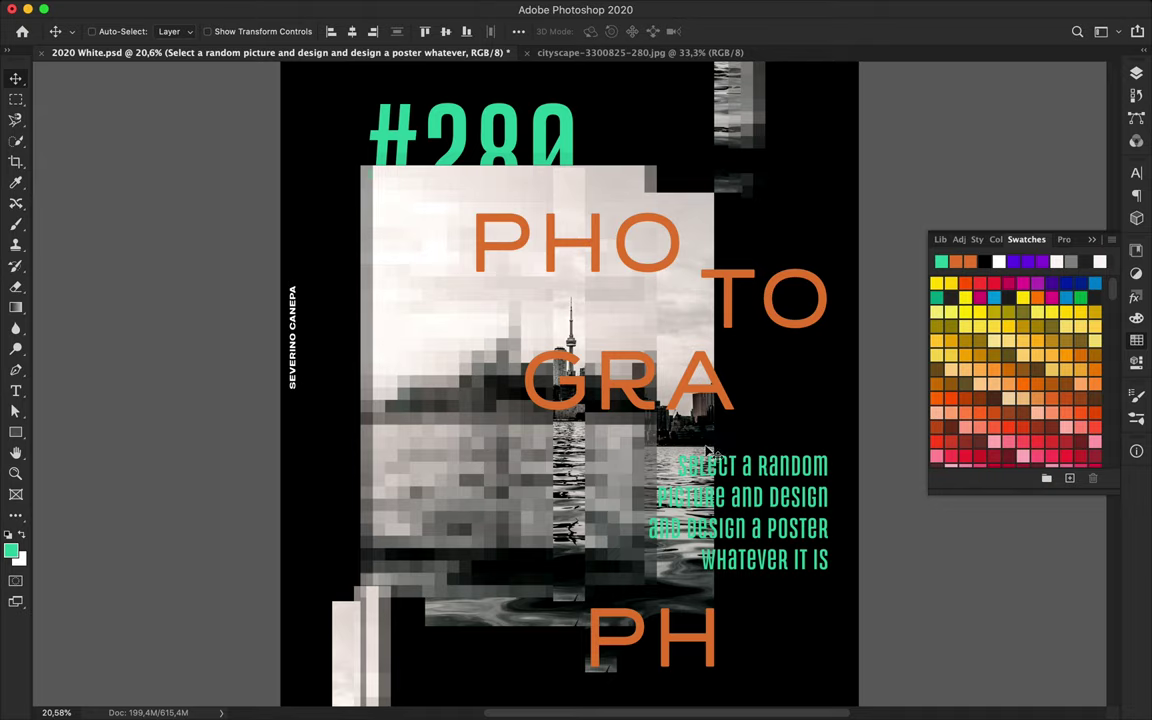
left_click_drag(963, 256, 767, 419)
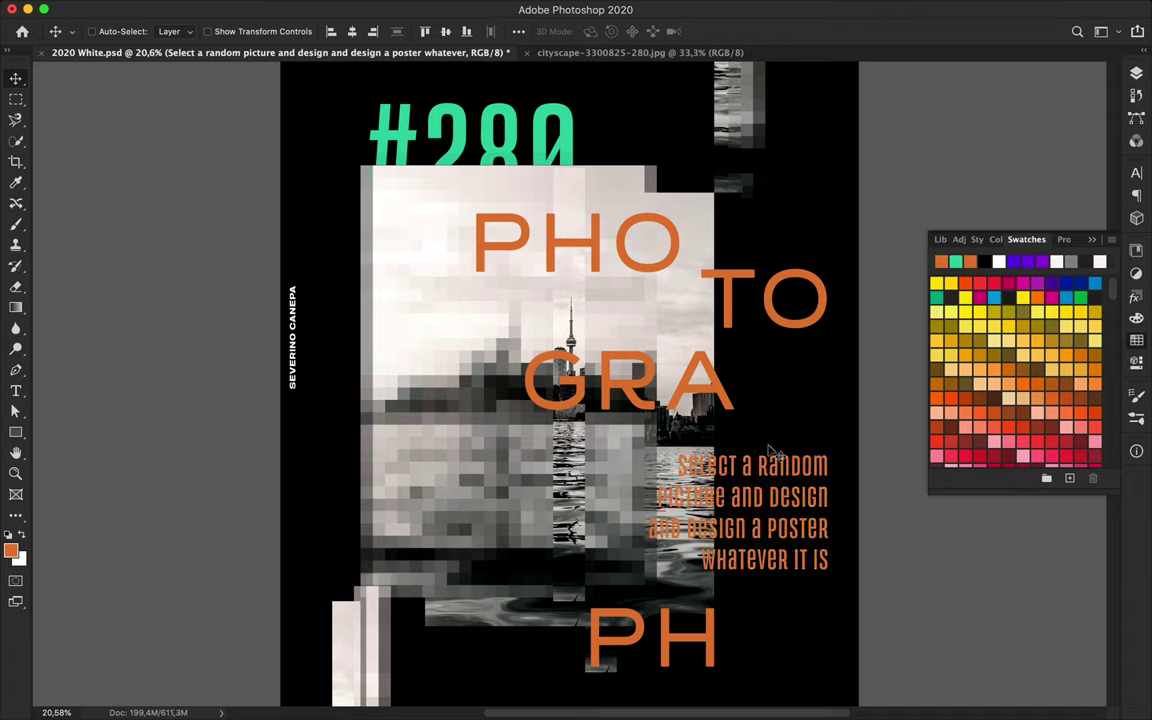
Change the caption font to Troia R Bold and reduce it to 53 pt.
left_click(1137, 173)
double_click(770, 318)
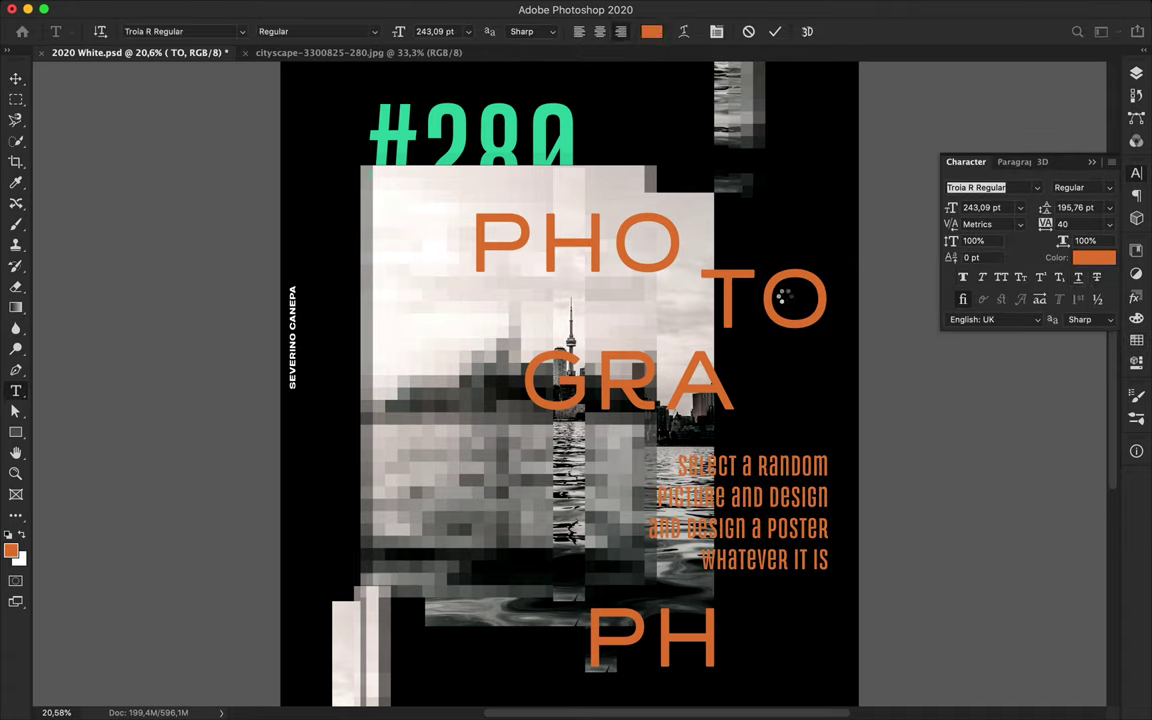
left_click_drag(677, 460, 851, 593)
type("tro")
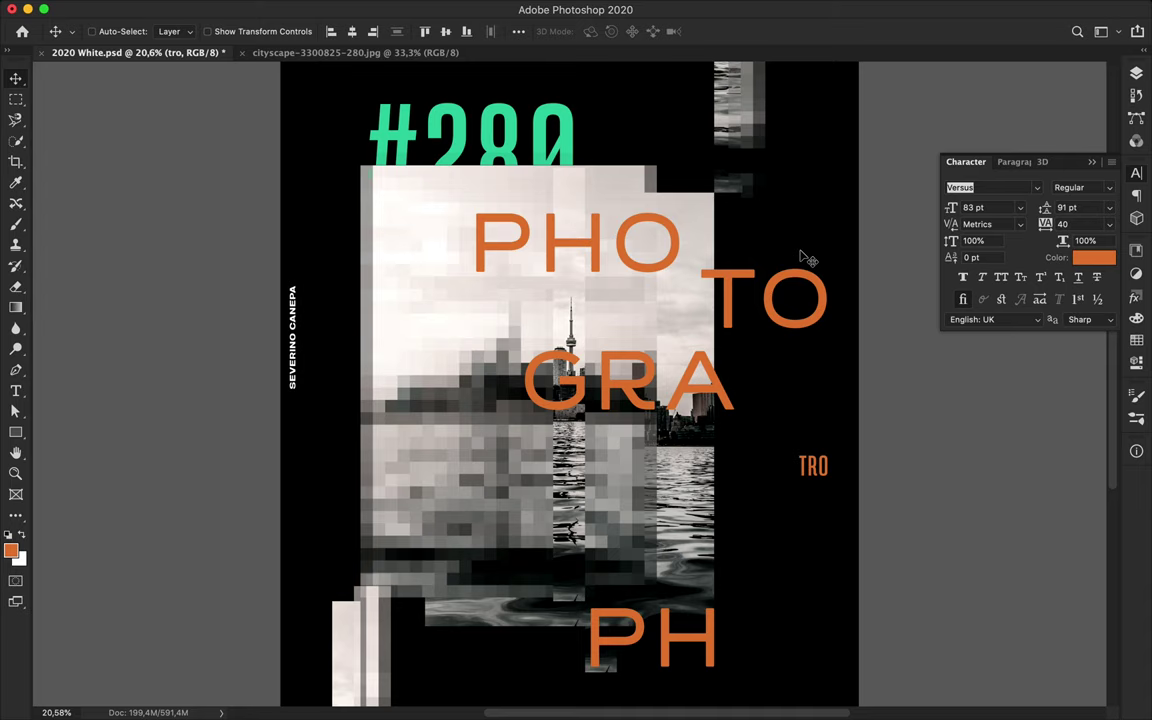
key("ctrl+z")
key("v")
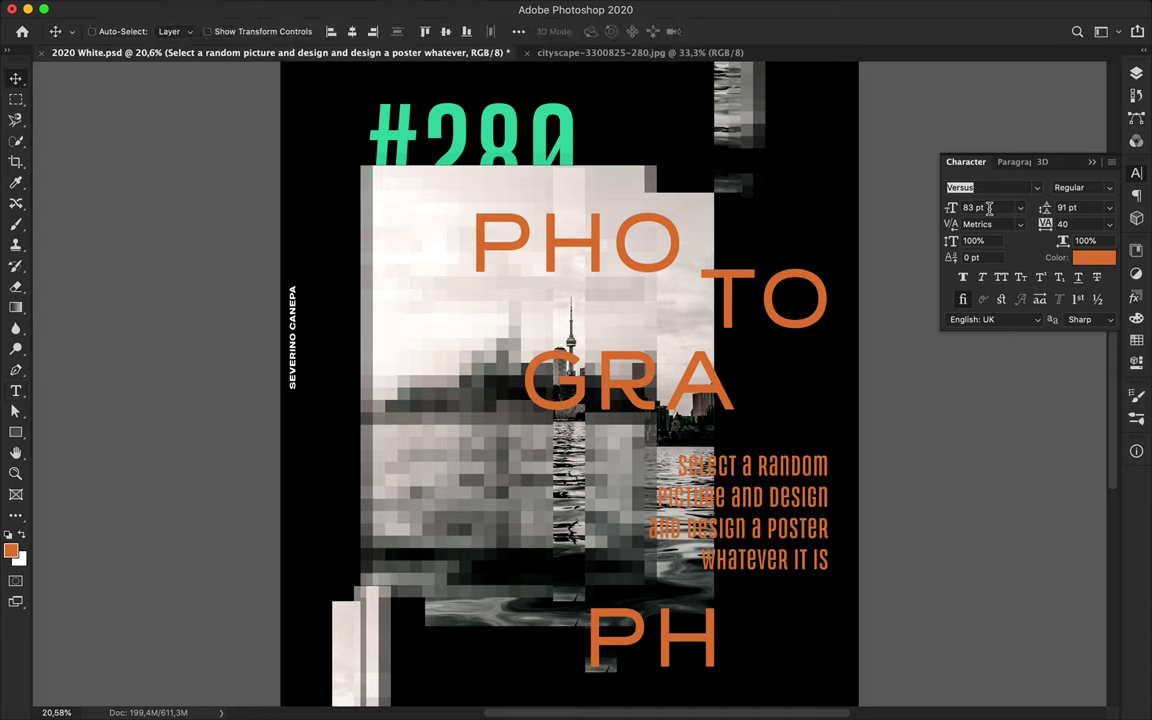
left_click(989, 187)
type("tro")
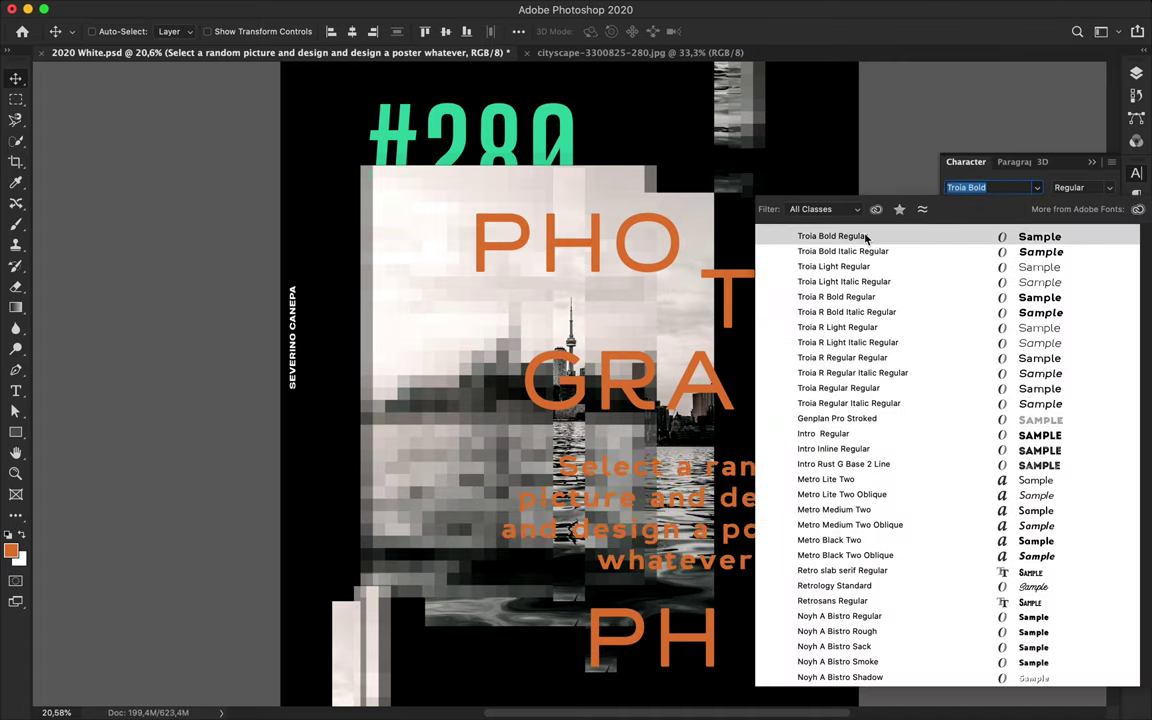
left_click(866, 298)
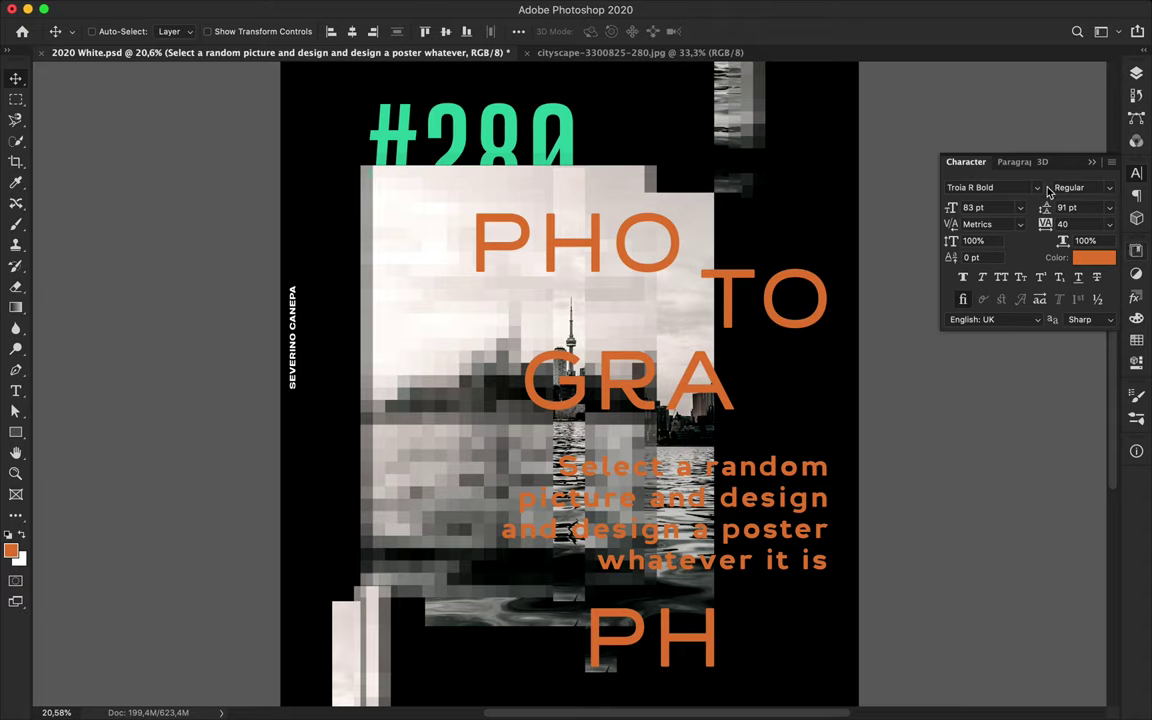
left_click(975, 207)
key("shift+Down")
key("shift+Down")
key("shift+Down")
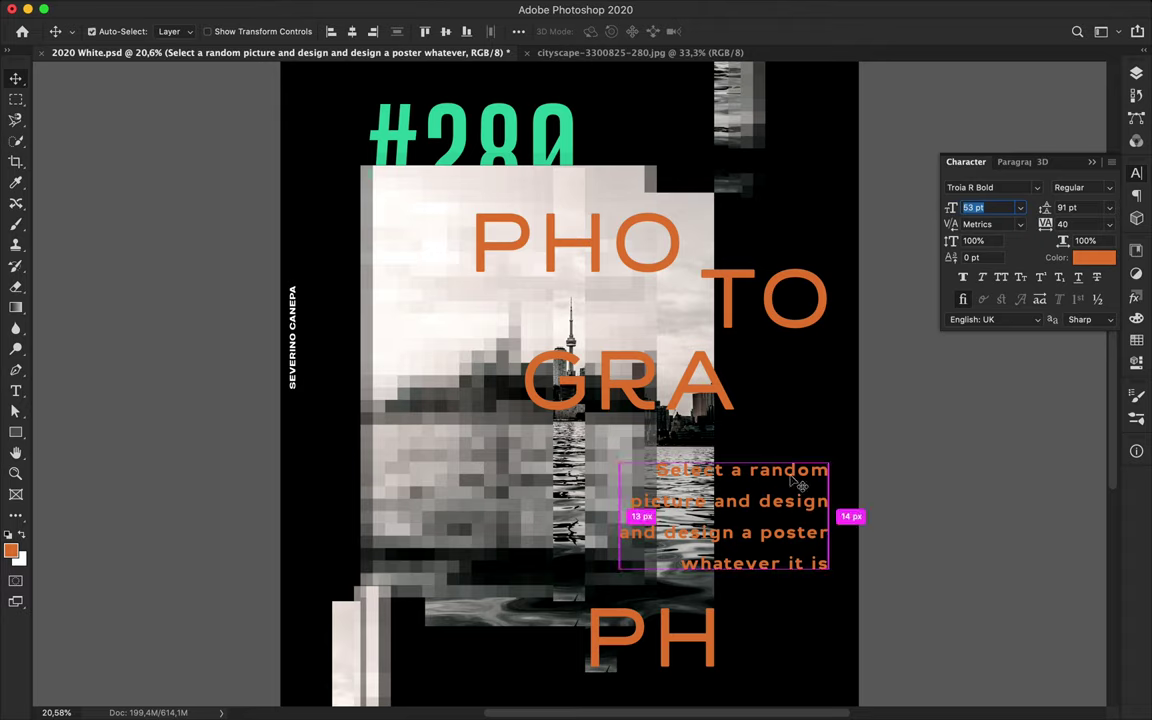
Rotate the caption -90° to read vertically and set its leading to 71 pt.
key("ctrl+t")
mouse_move(832, 458)
left_mouse_down()
mouse_move(728, 385)
mouse_move(660, 421)
left_mouse_up()
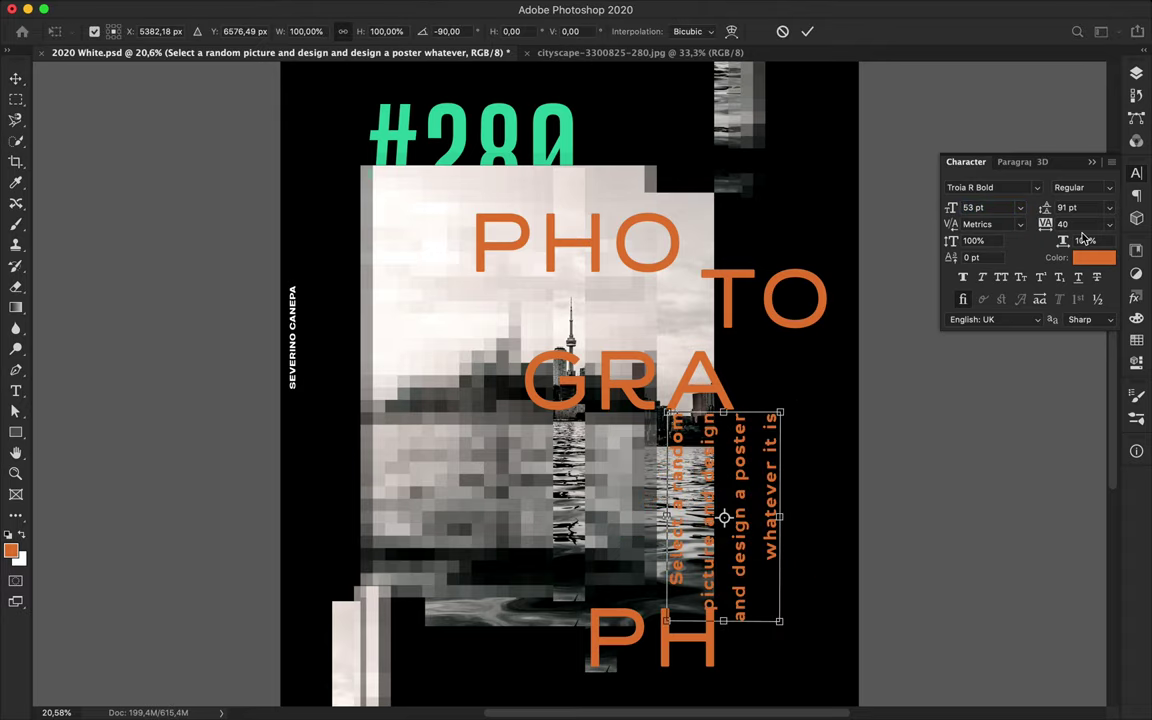
key("Return")
left_click(1085, 207)
key("shift+Down")
key("shift+Down")
key("Return")
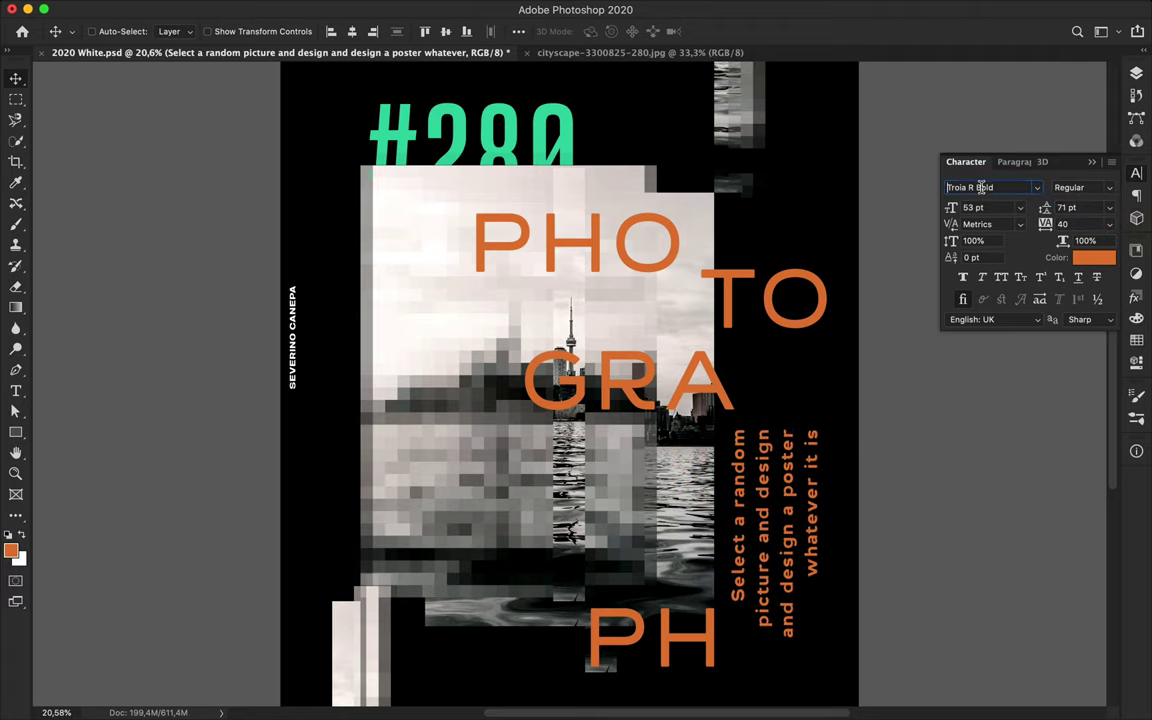
Switch the caption to Troia Light with 41 pt leading.
left_click(981, 187)
key("BackSpace")
key("BackSpace")
key("BackSpace")
left_click(795, 264)
left_click(1068, 207)
type("41")
key("Return")
Move the vertical caption up beside GRA and save the poster.
mouse_move(759, 528)
left_mouse_down()
mouse_move(787, 455)
mouse_move(778, 420)
left_mouse_up()
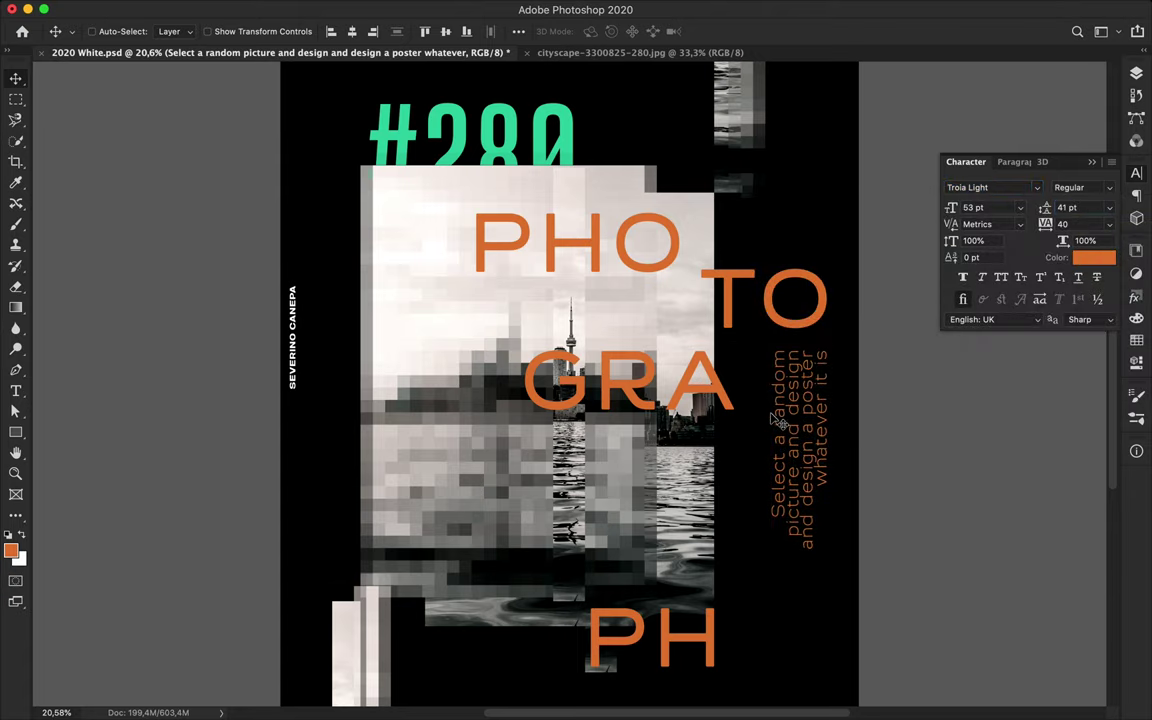
key("super+0")
key("super+s")
left_click(830, 8)
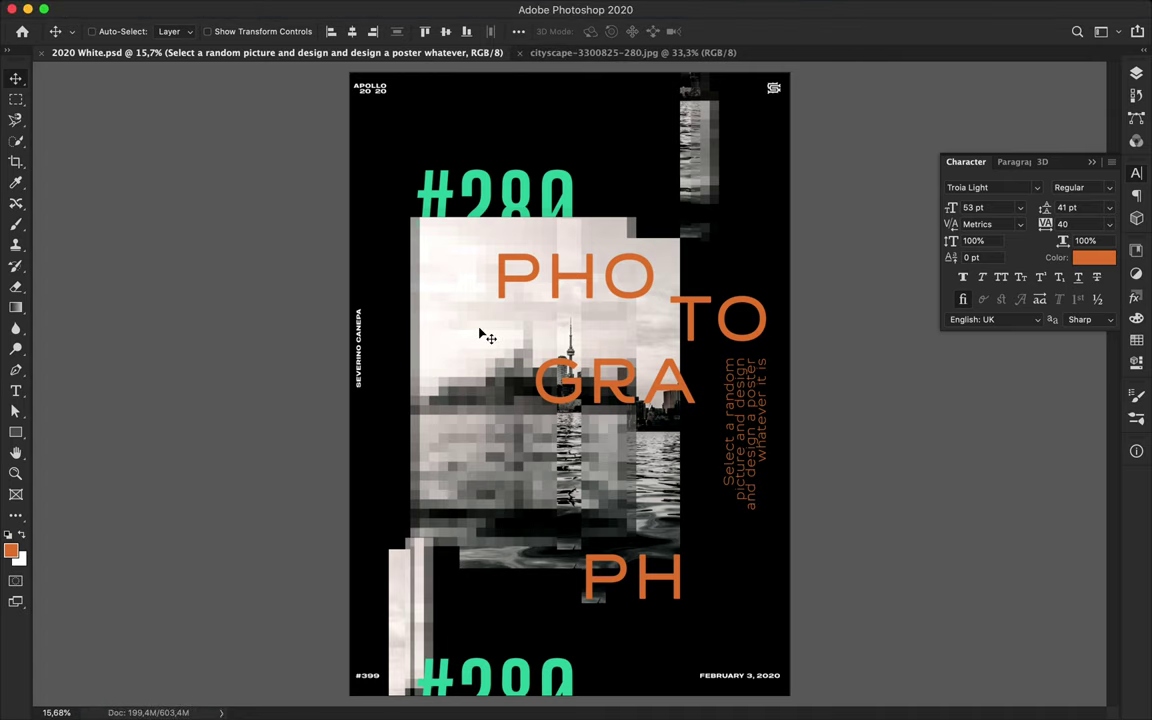
key("u")
left_click(176, 31)
Draw a green block over the photo's left edge blended as Color.
left_click(76, 117)
left_click_drag(400, 301, 469, 355)
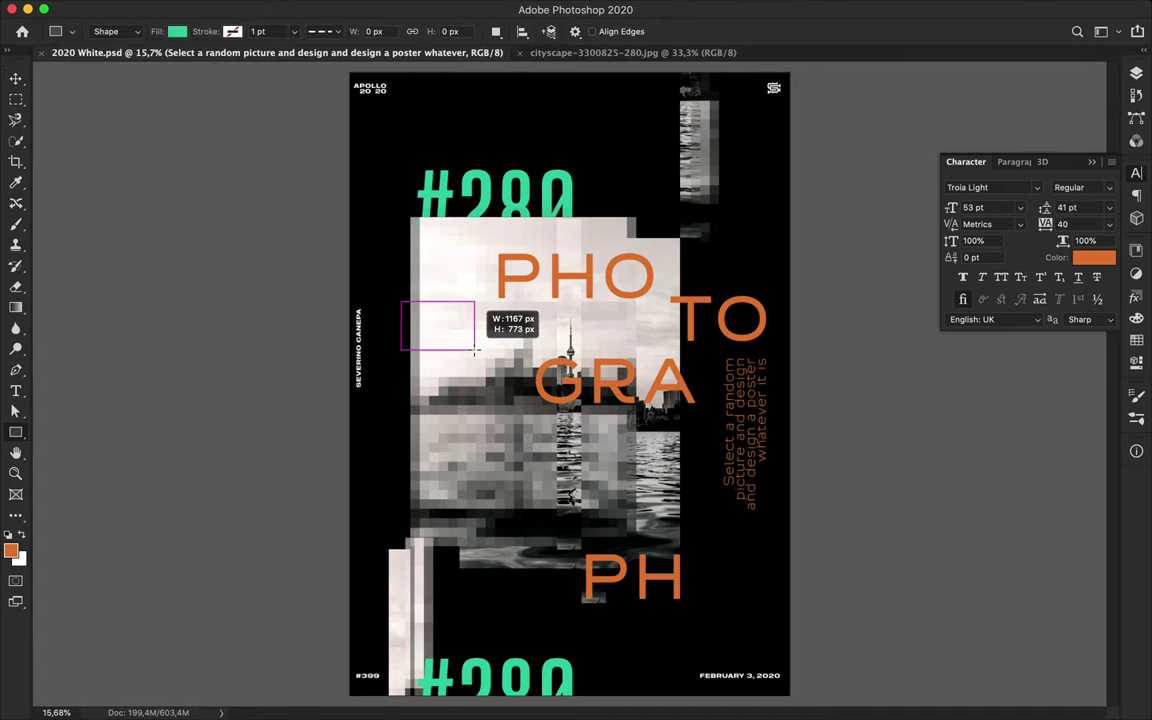
left_click(1137, 72)
left_click(950, 106)
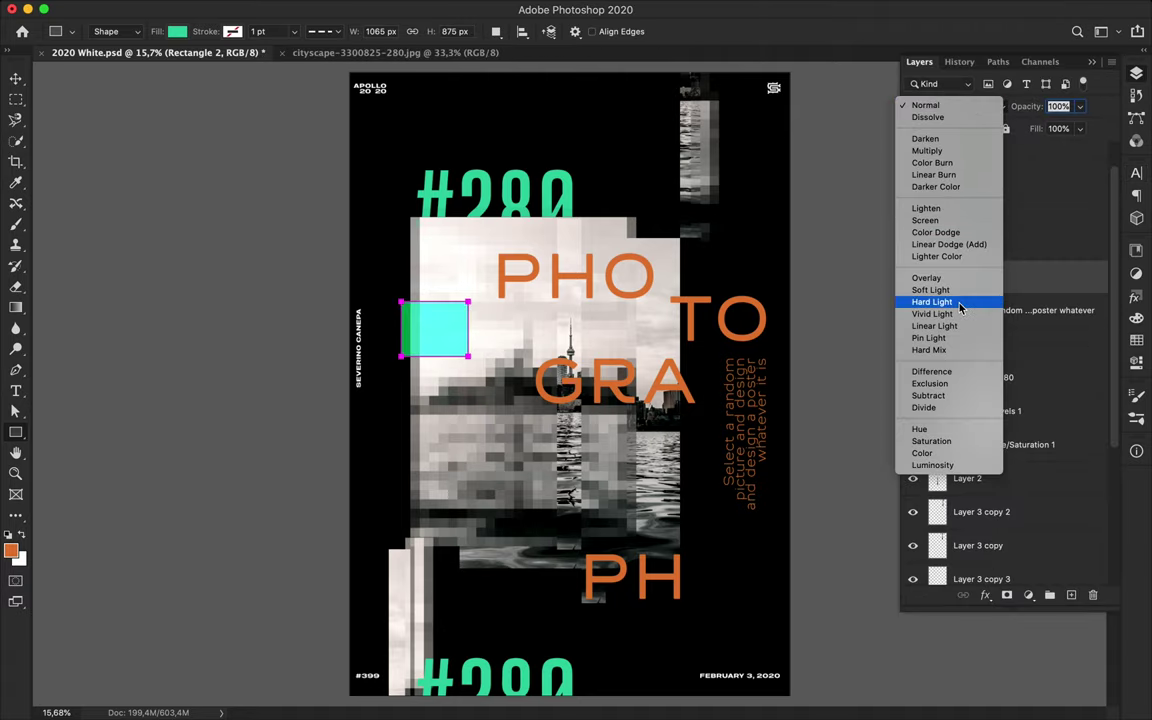
left_click(922, 453)
Add a thin green vertical strip on the photo's right, blended as Color.
left_click(592, 443)
key("Escape")
left_click_drag(637, 427, 640, 540)
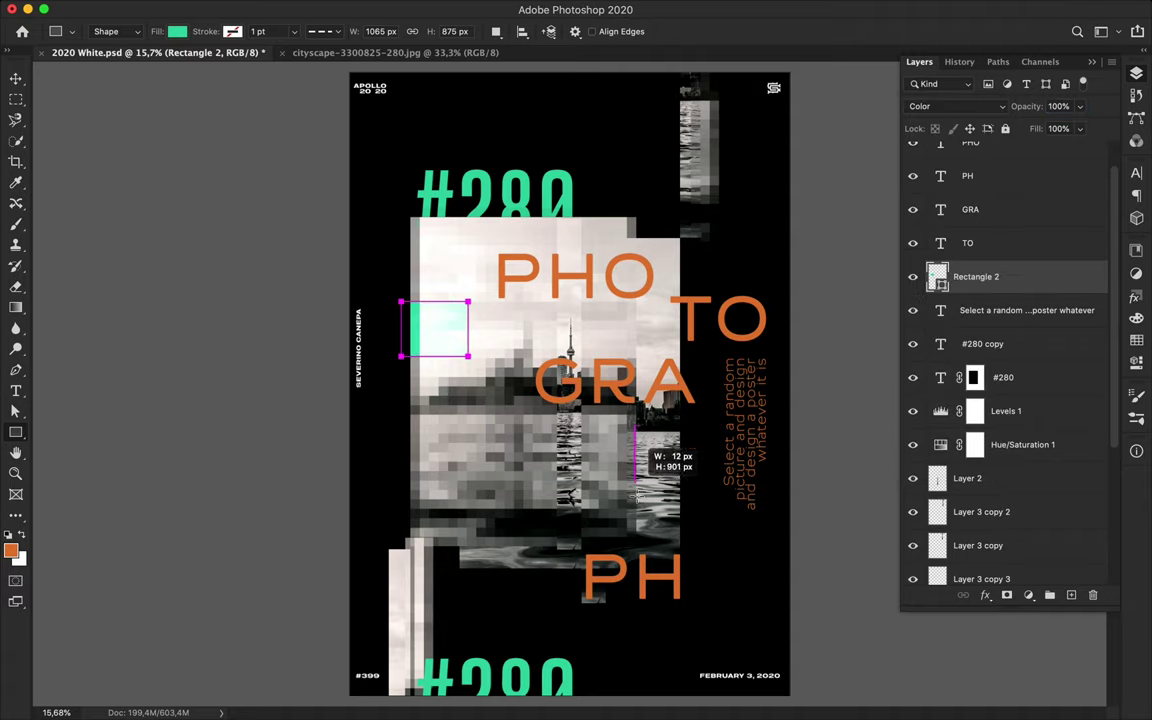
left_click(1136, 73)
left_click(955, 106)
left_click(922, 453)
Draw an orange horizontal bar under PHO blended as Color.
left_click_drag(536, 303, 651, 307)
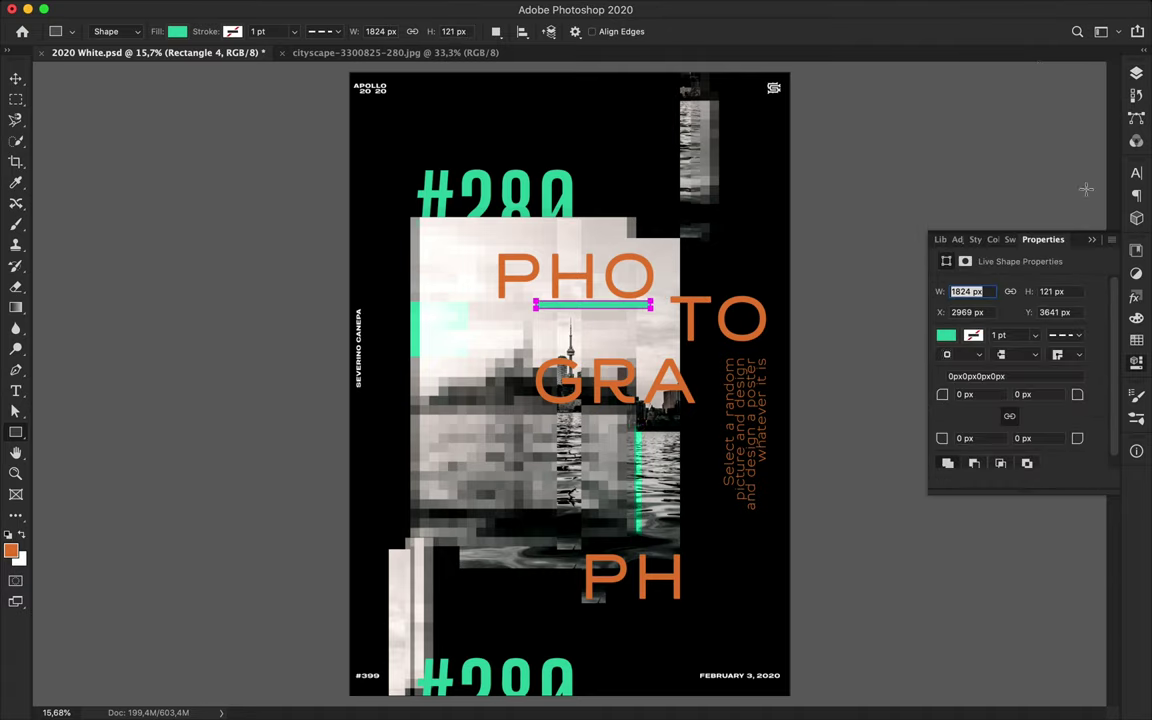
left_click(1133, 299)
left_click(1022, 305)
left_click(1136, 73)
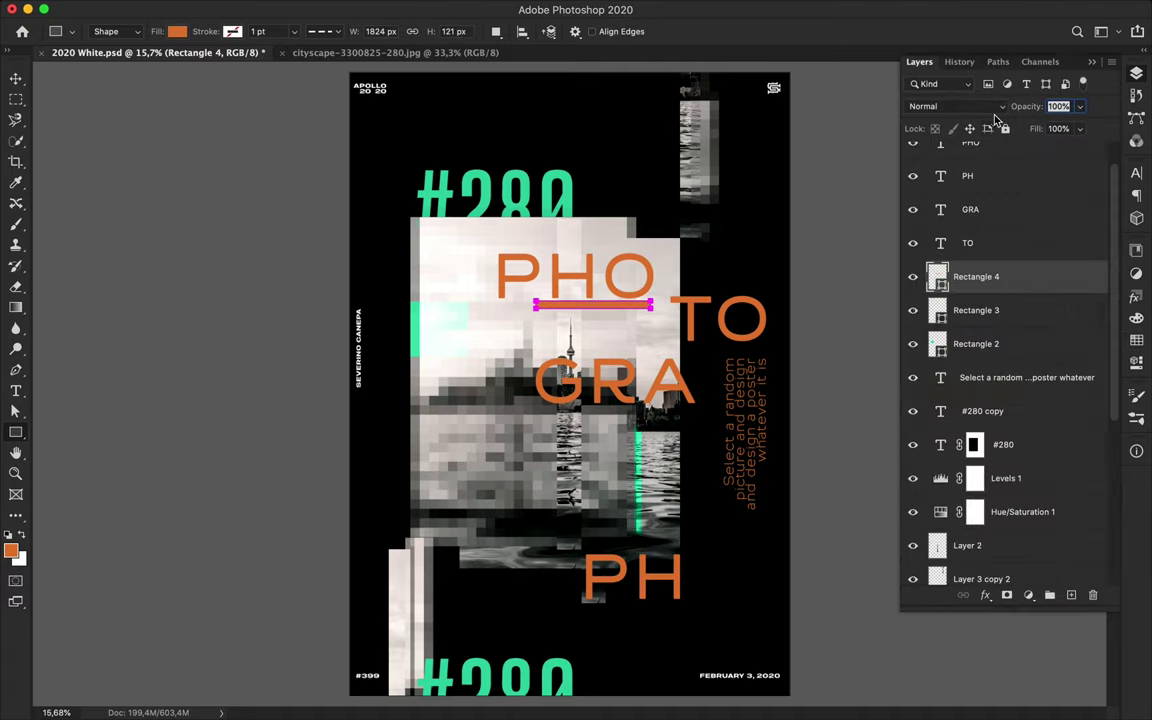
left_click(955, 106)
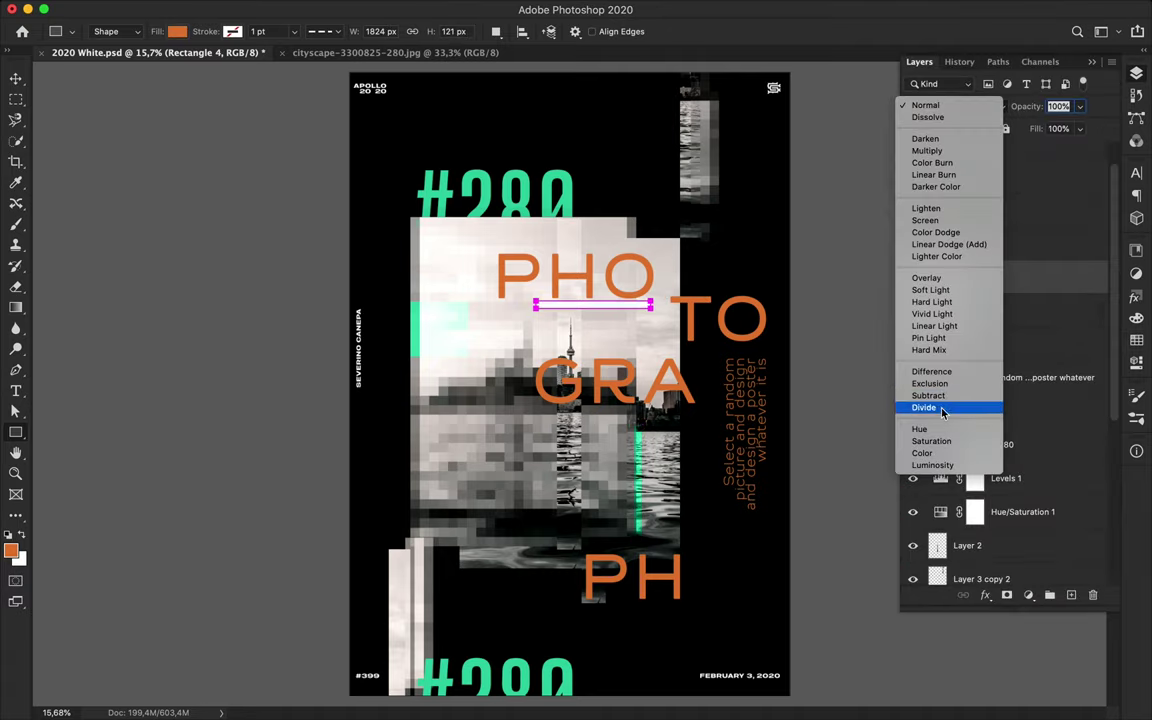
left_click(922, 453)
key("v")
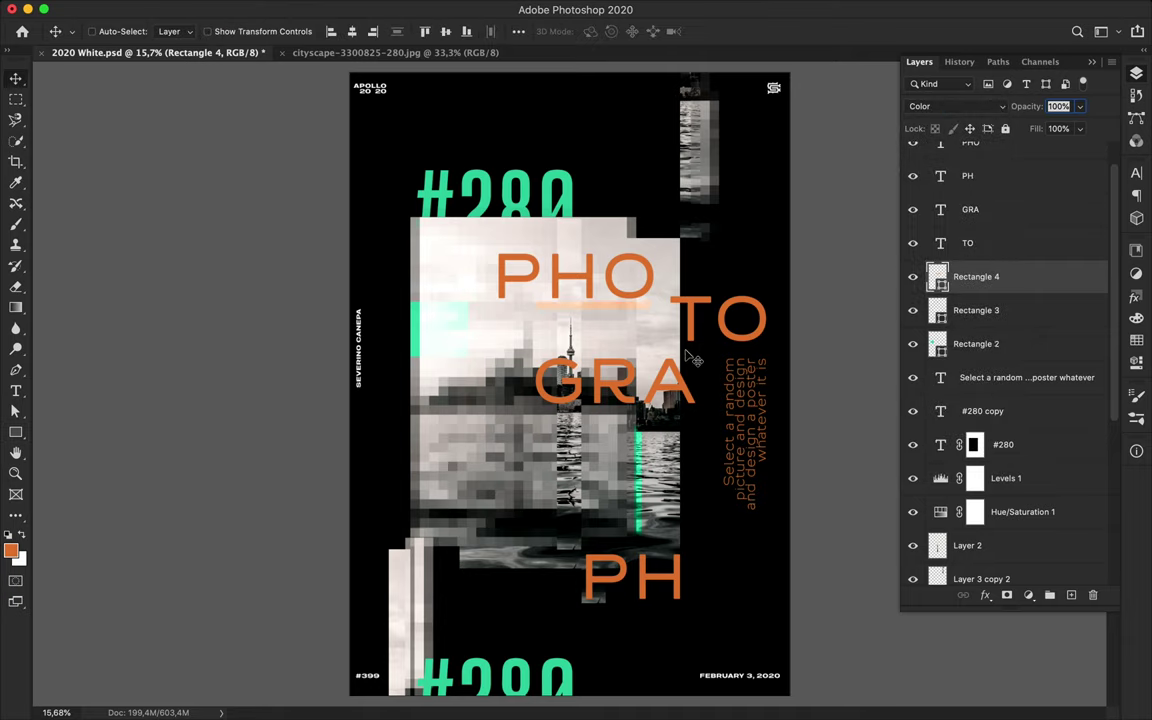
Duplicate the orange bar lower down and shrink the copy into a small block.
mouse_move(589, 337)
left_mouse_down()
mouse_move(509, 492)
mouse_move(480, 514)
left_mouse_up()
key("ctrl+t")
key("Return")
key("m")
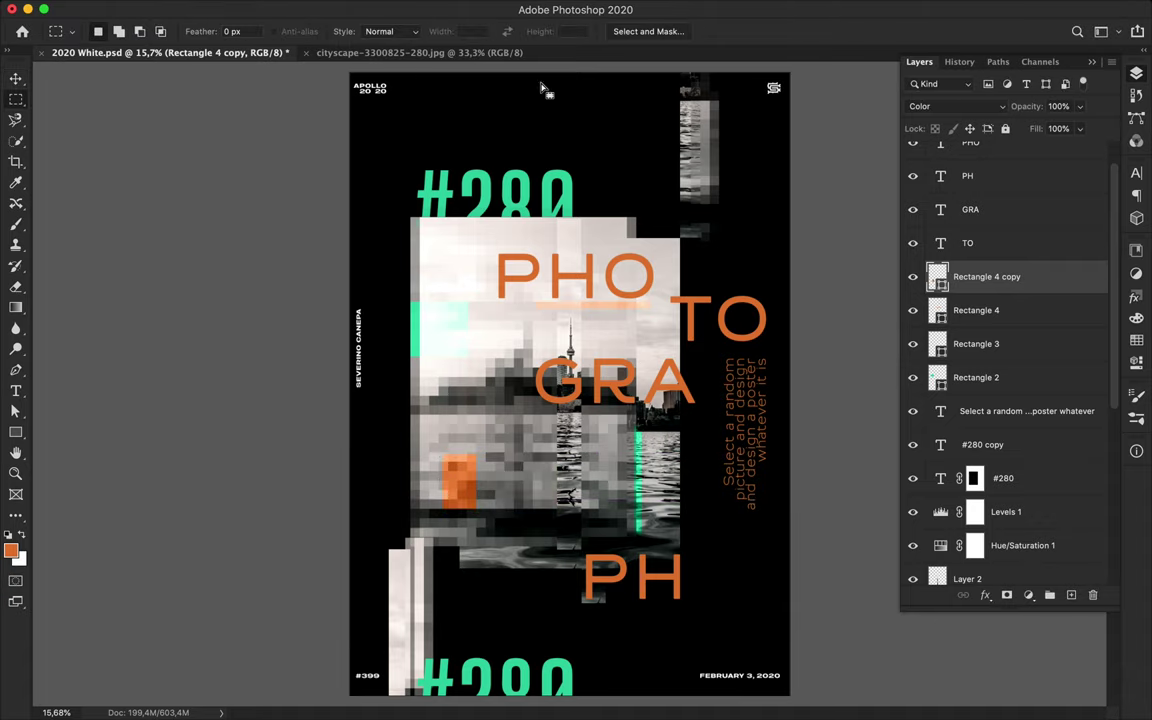
key("u")
Draw an orange bar along the top edge and a green bar along the bottom right.
left_click_drag(421, 71, 638, 77)
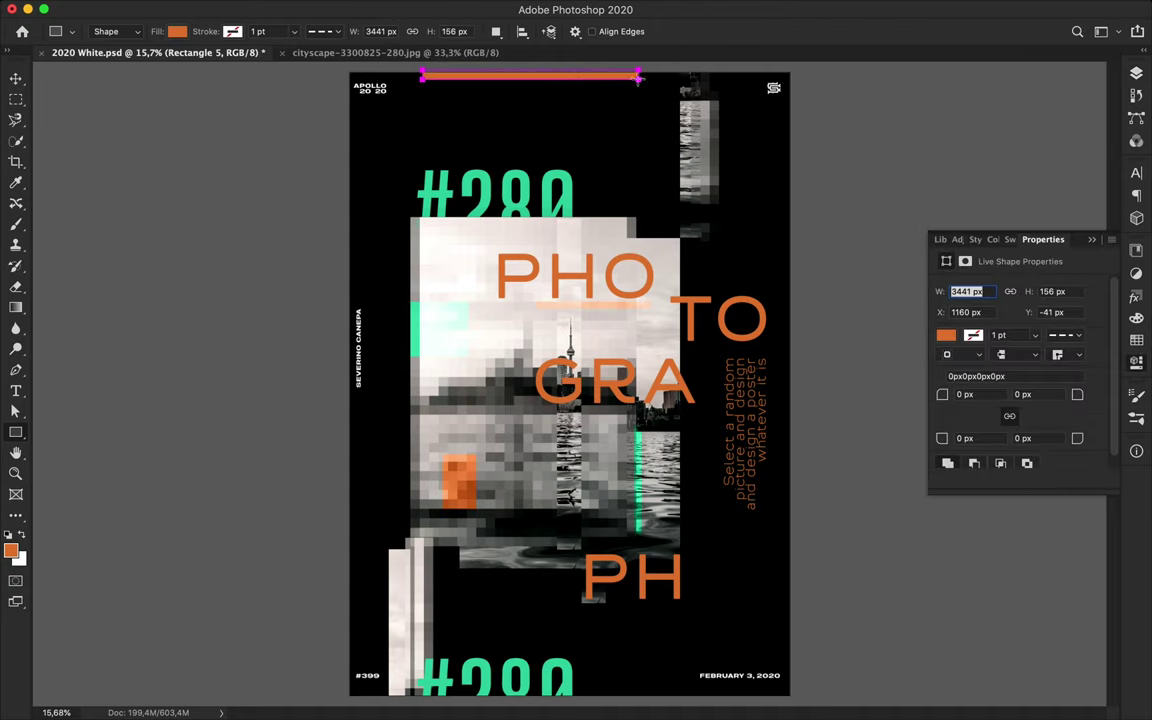
left_click_drag(598, 690, 790, 696)
left_click(177, 31)
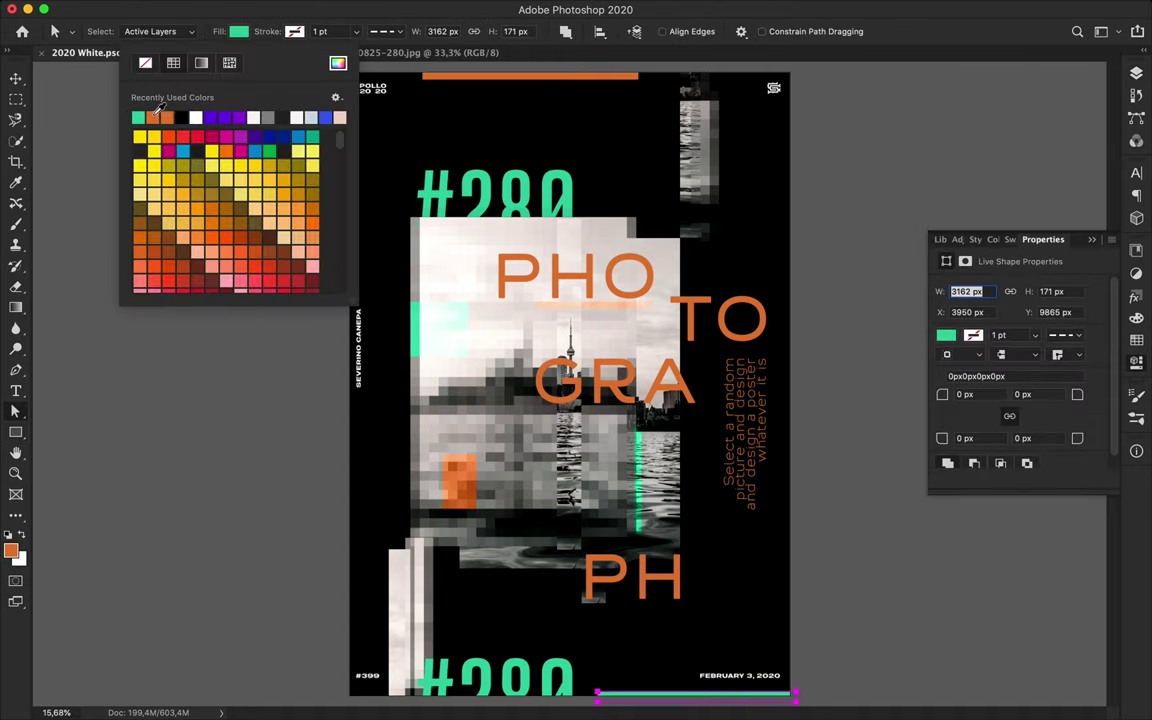
left_click(125, 105)
key("v")
key("shift+Up")
key("shift+Up")
key("shift+Up")
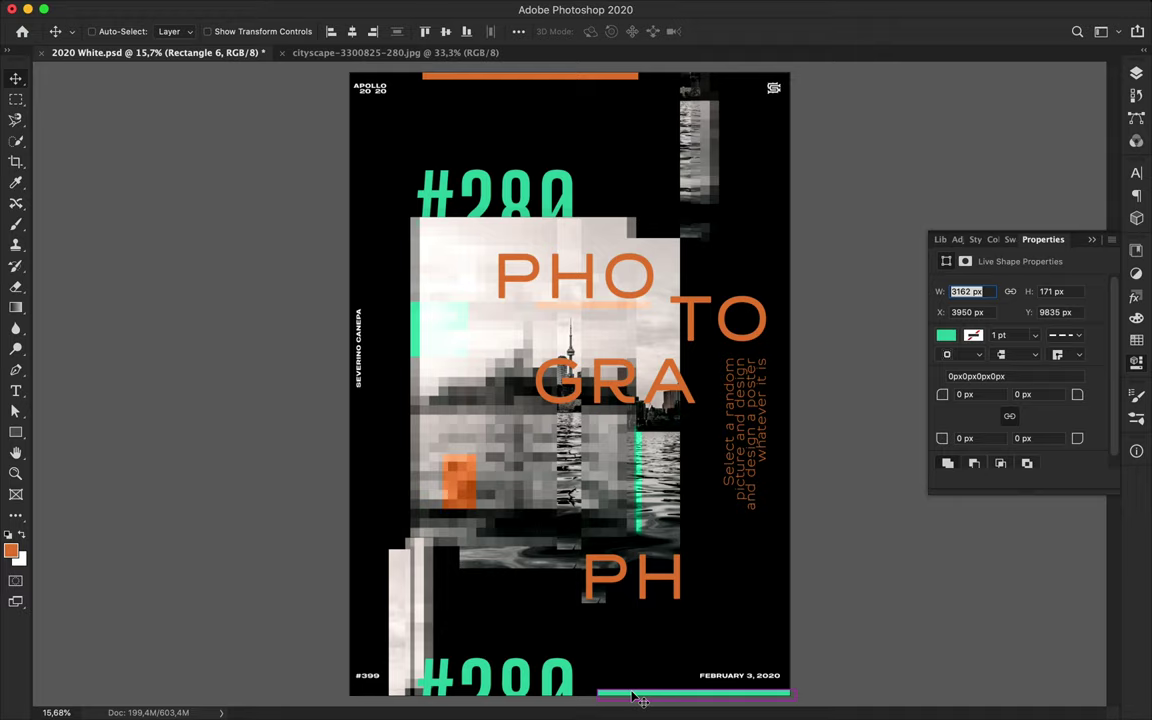
Try the green bar at the left edge, undo it, save, and select the caption.
left_click_drag(638, 695, 390, 705)
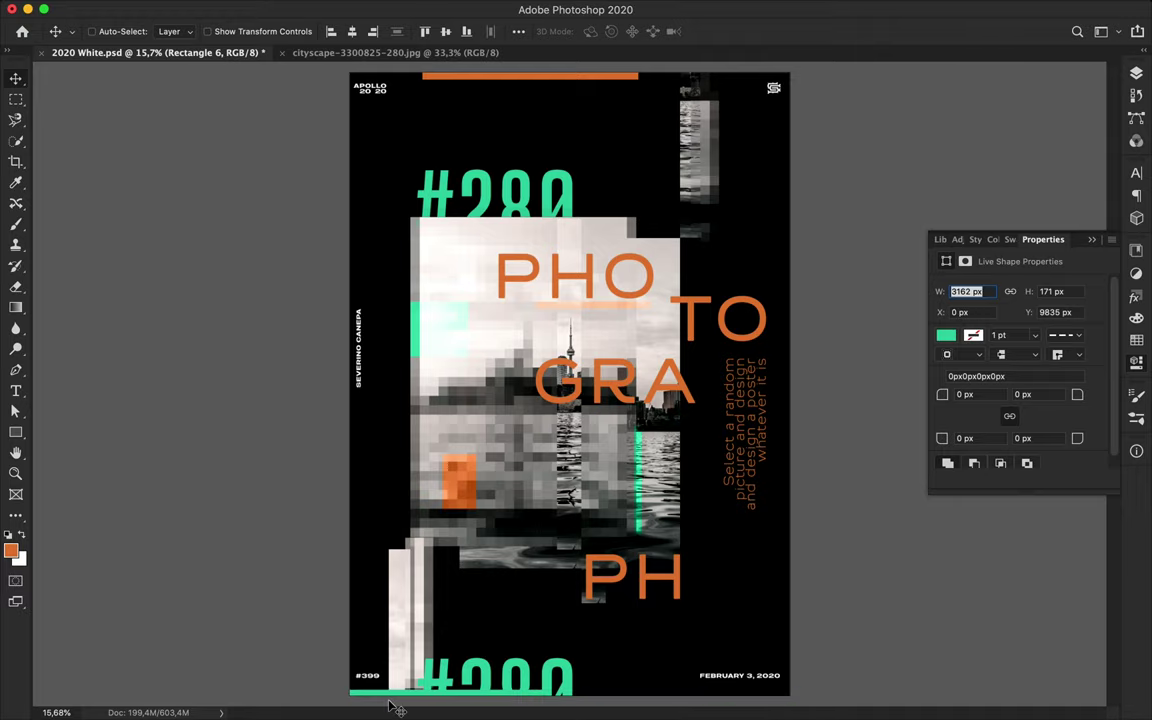
key("ctrl+z")
key("ctrl+s")
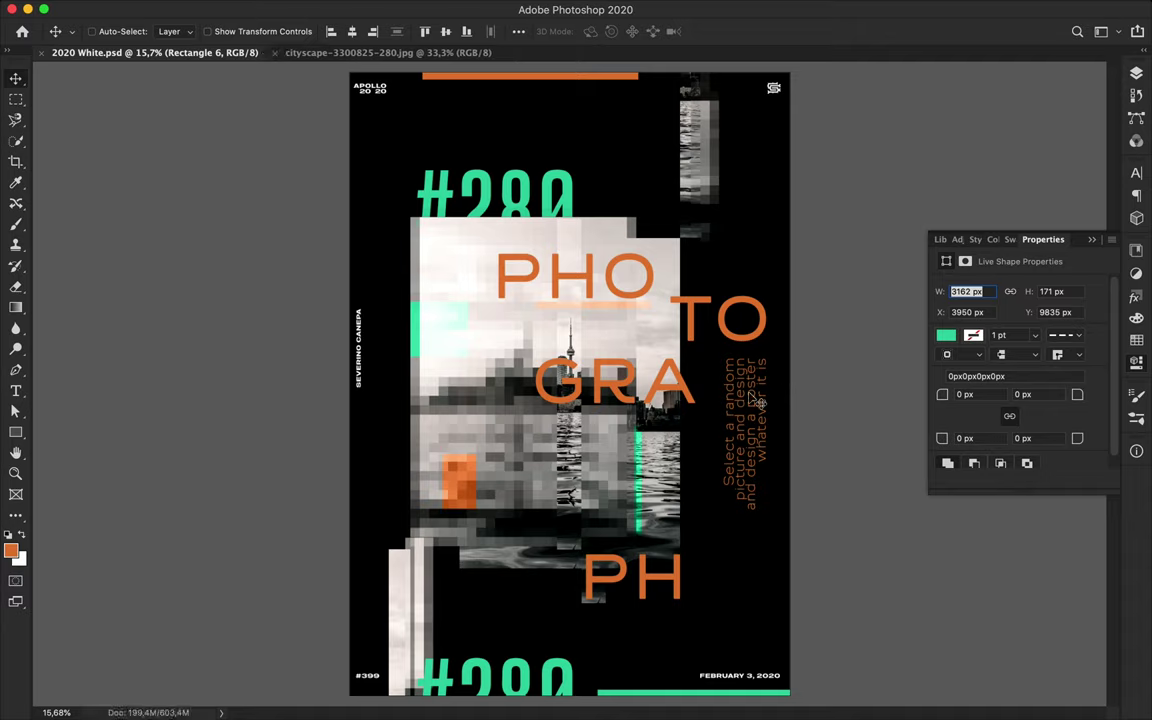
left_click(760, 403)
left_click(1136, 173)
left_click(1070, 208)
Set the caption leading to 45 pt and reposition the caption together with TO.
type("45")
key("Return")
left_click_drag(733, 440, 748, 440)
left_click(738, 320, "ctrl+shift")
left_click_drag(745, 325, 740, 345)
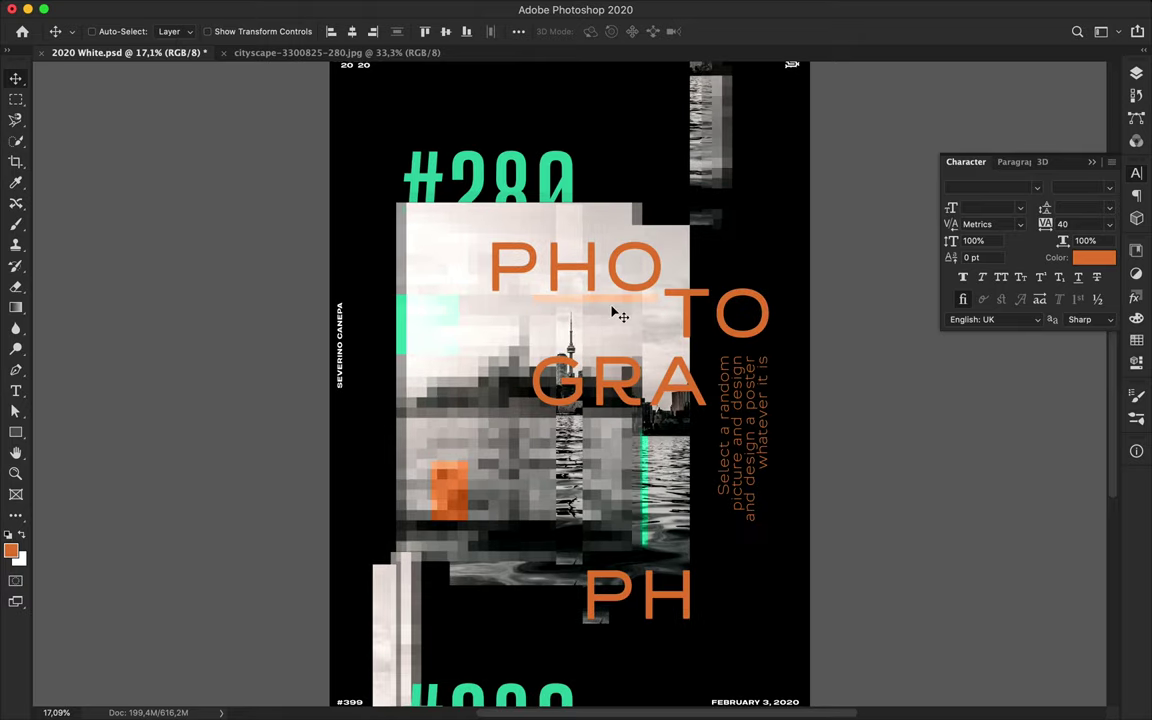
Nudge GRA slightly up-right and PH up about 10 px, then save.
left_click_drag(606, 352, 614, 343)
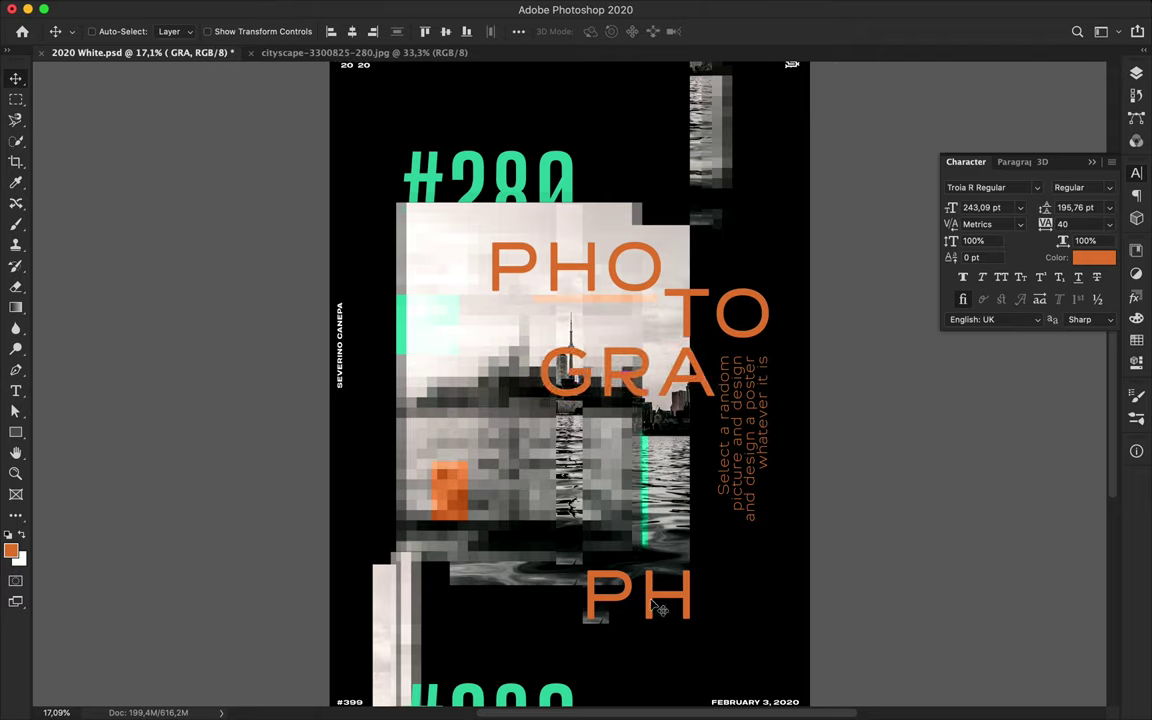
left_click_drag(660, 609, 660, 599)
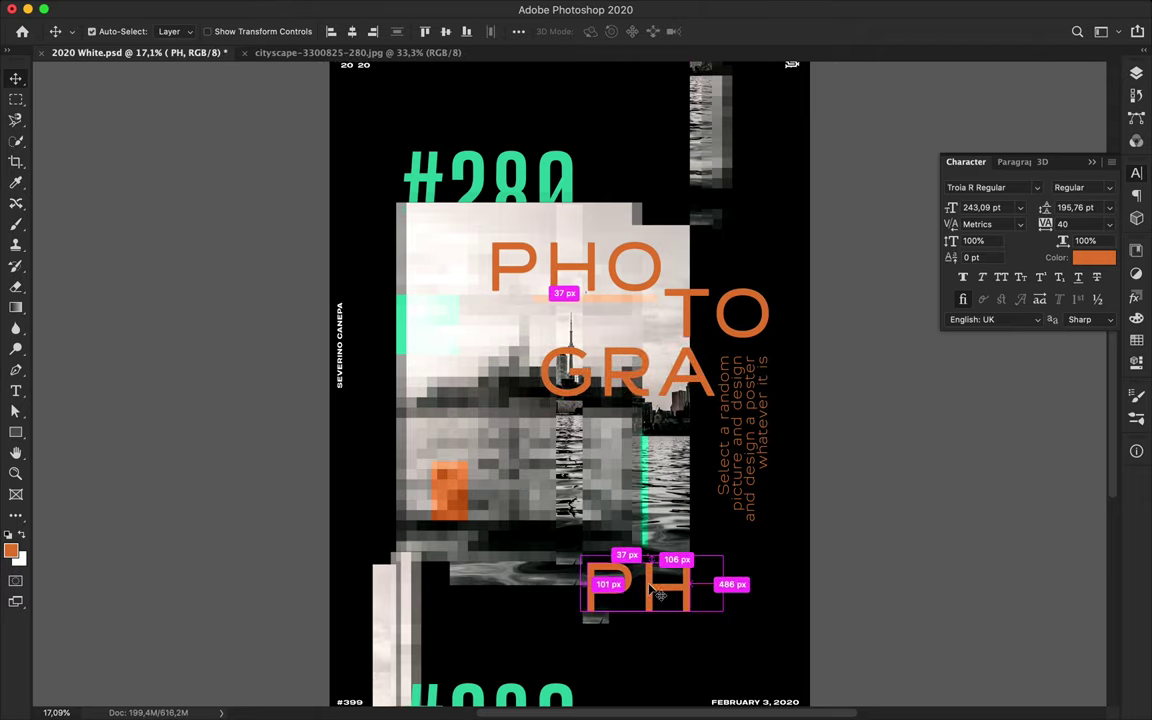
key("ctrl+s")
left_click(830, 8)
left_click(880, 37)
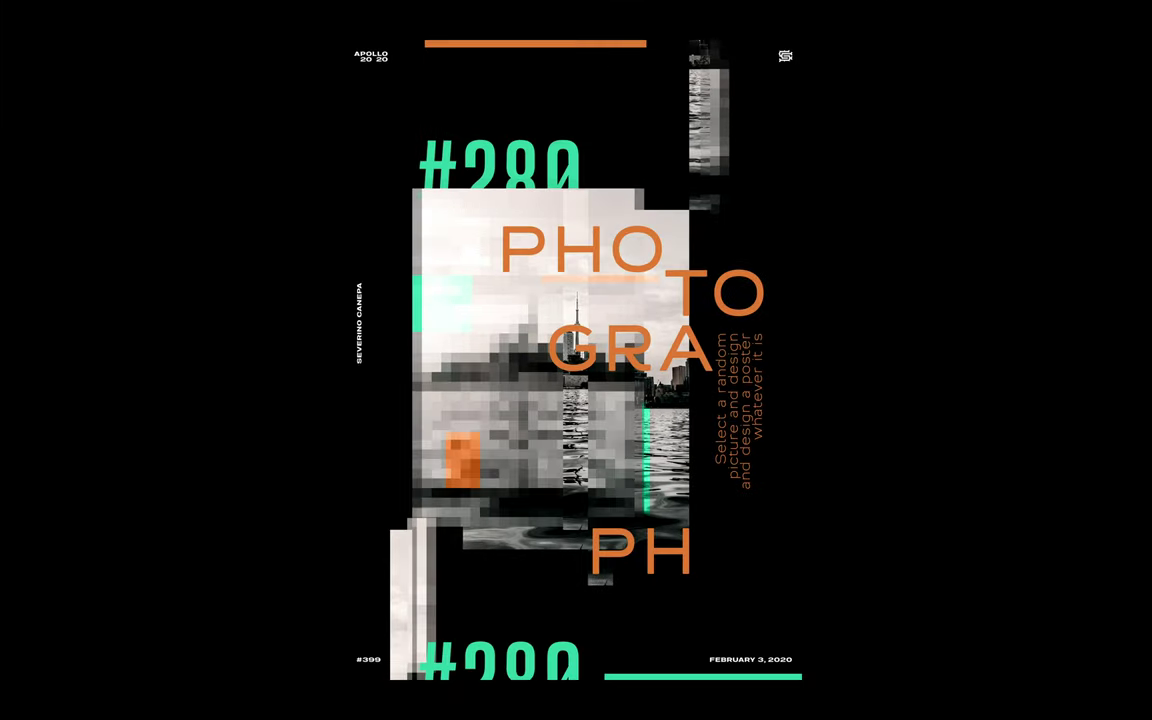